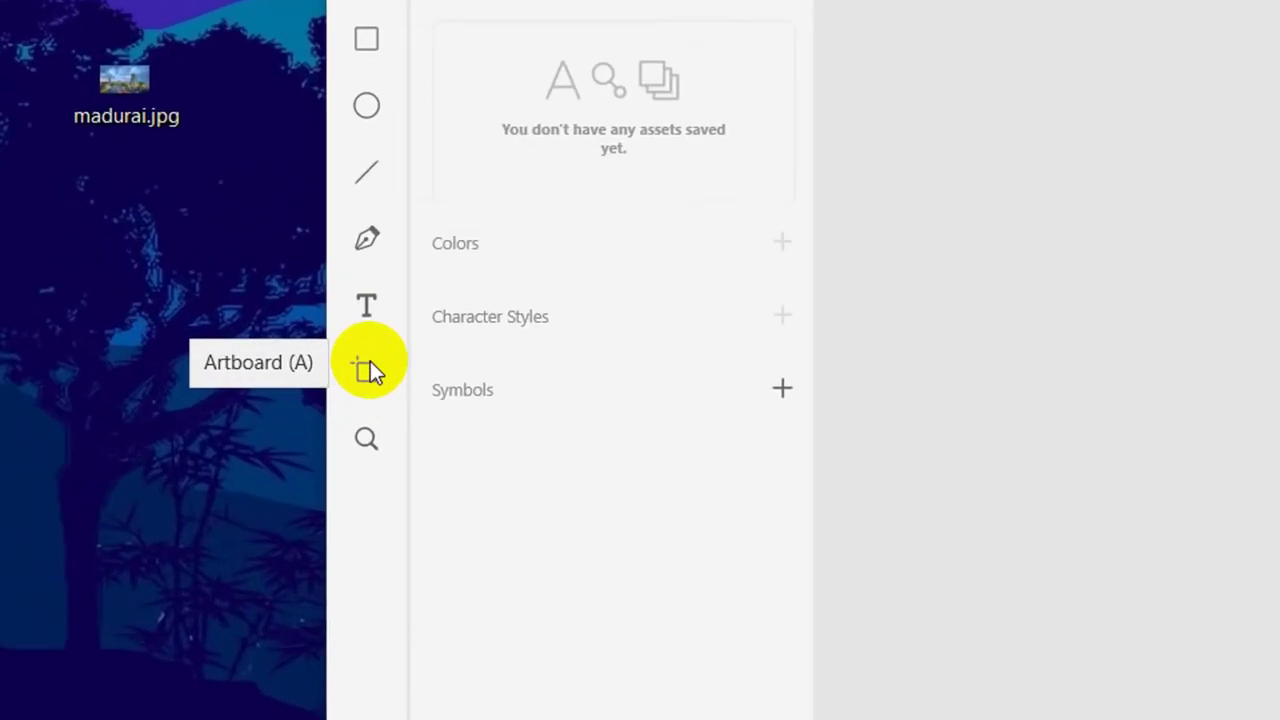
# Step: Create an Android Mobile artboard (360 x 640)
pyautogui.click(183, 333)
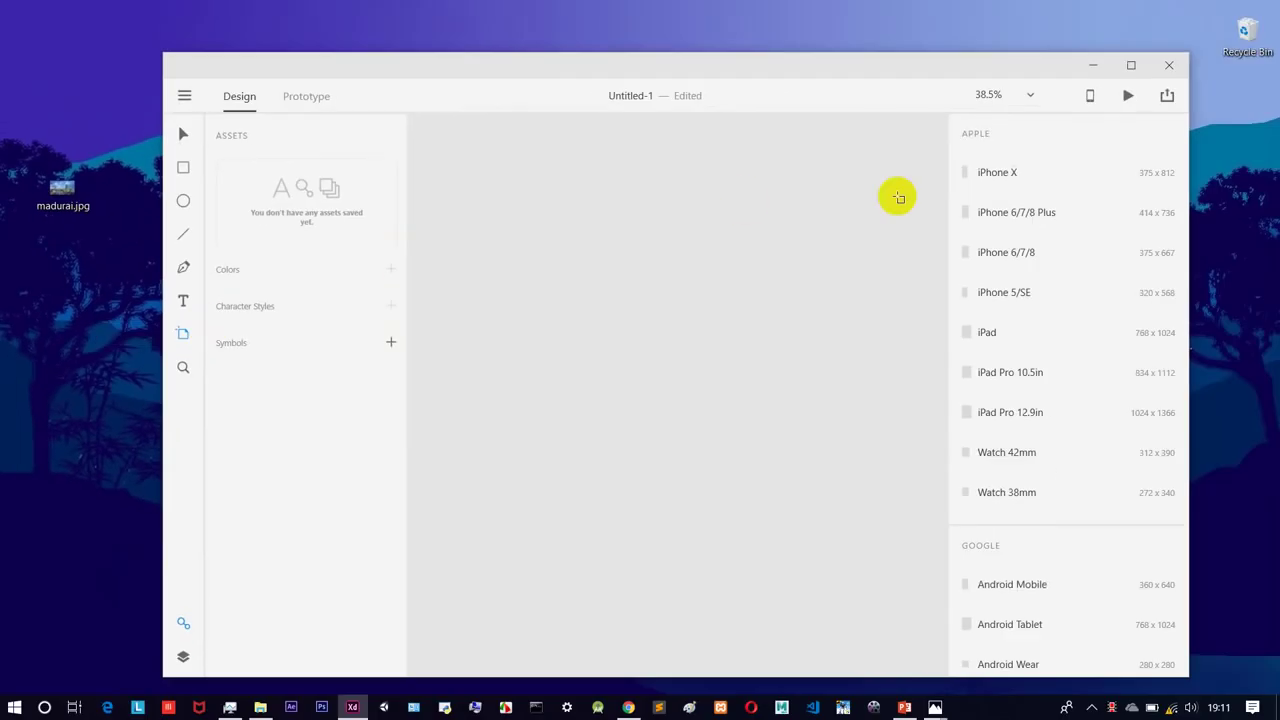
pyautogui.scroll(-5, 1042, 302)
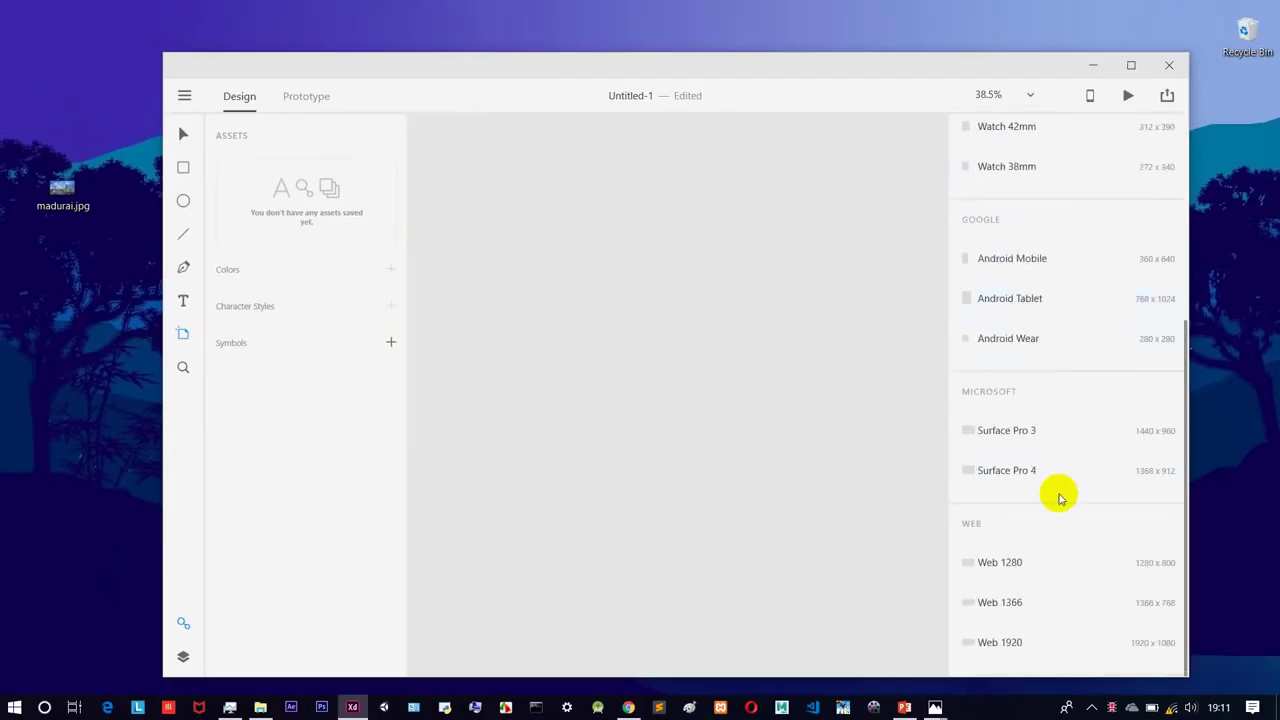
pyautogui.scroll(4, 1060, 498)
pyautogui.scroll(-3, 1014, 214)
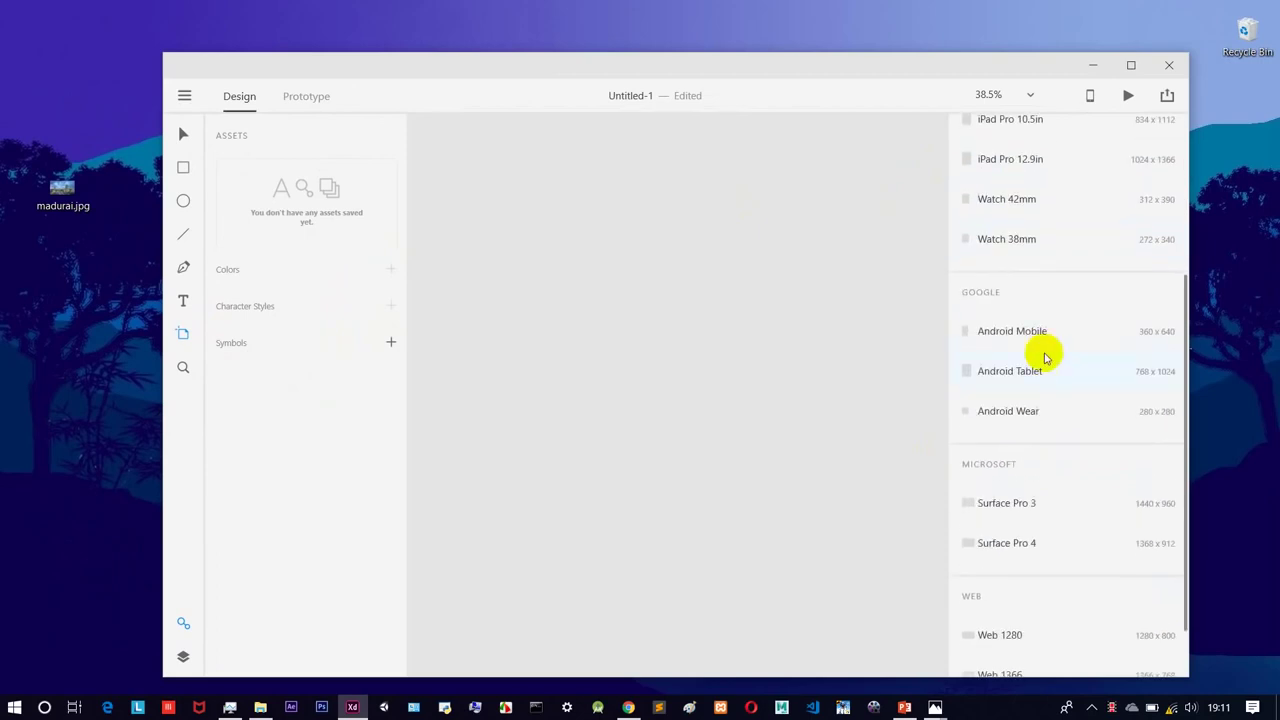
pyautogui.click(1010, 338)
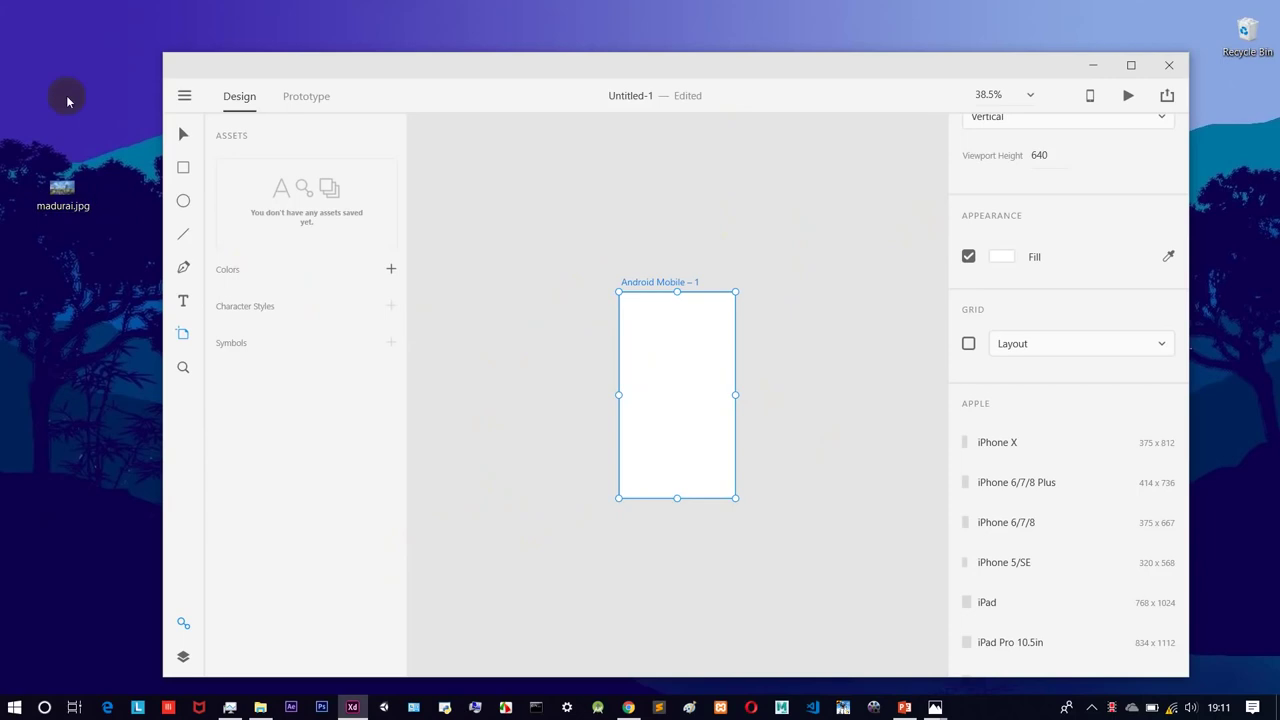
# Step: Place madurai.jpg from the desktop on the canvas and move it off the artboard, above it
pyautogui.moveTo(62, 190); pyautogui.dragTo(526, 254)
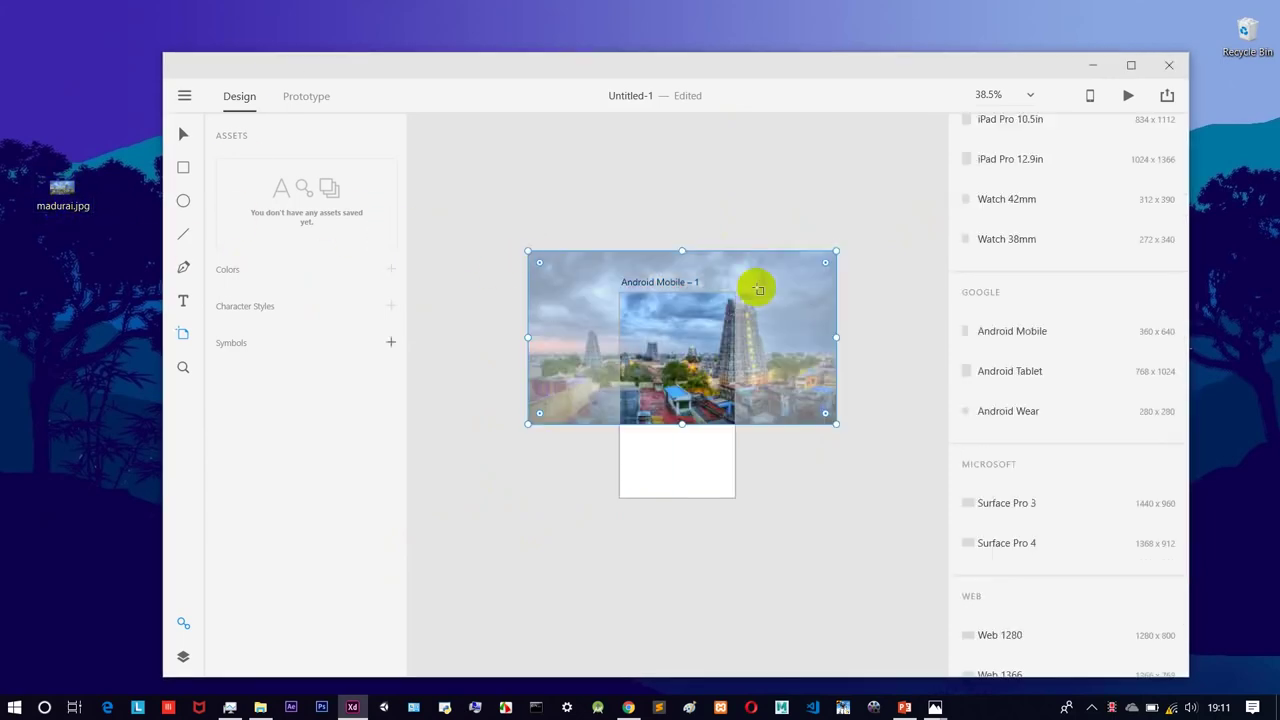
pyautogui.click(183, 133)
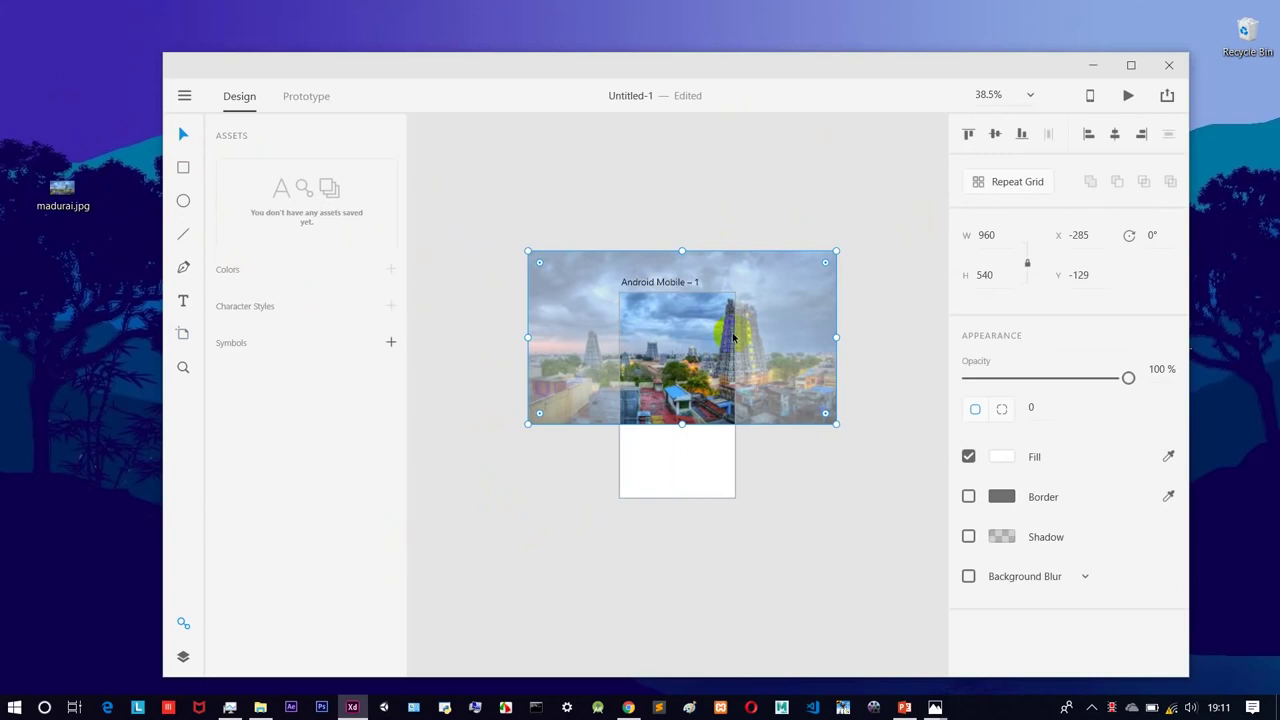
pyautogui.moveTo(735, 335); pyautogui.dragTo(831, 194)
pyautogui.click(879, 303)
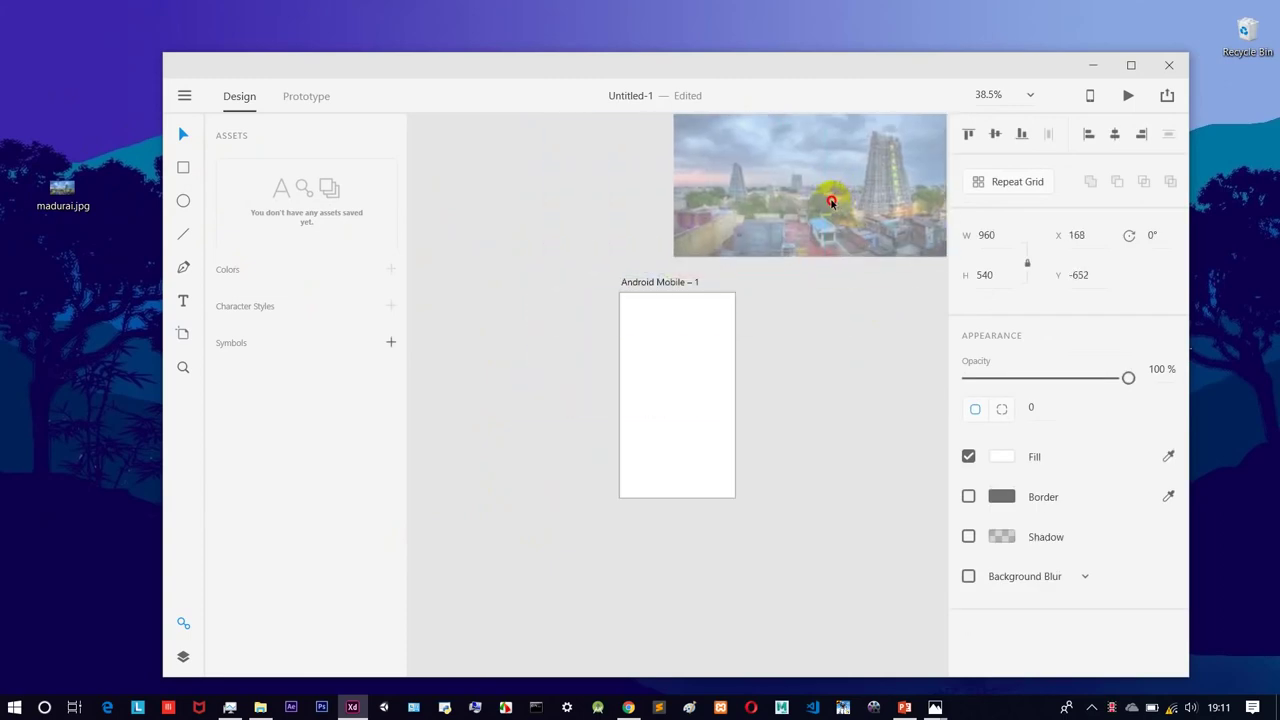
# Step: Move the city photo away from the artboard and place the purple network image over the artboard as its background
pyautogui.click(1130, 66)
pyautogui.scroll(-3, 543, 314)
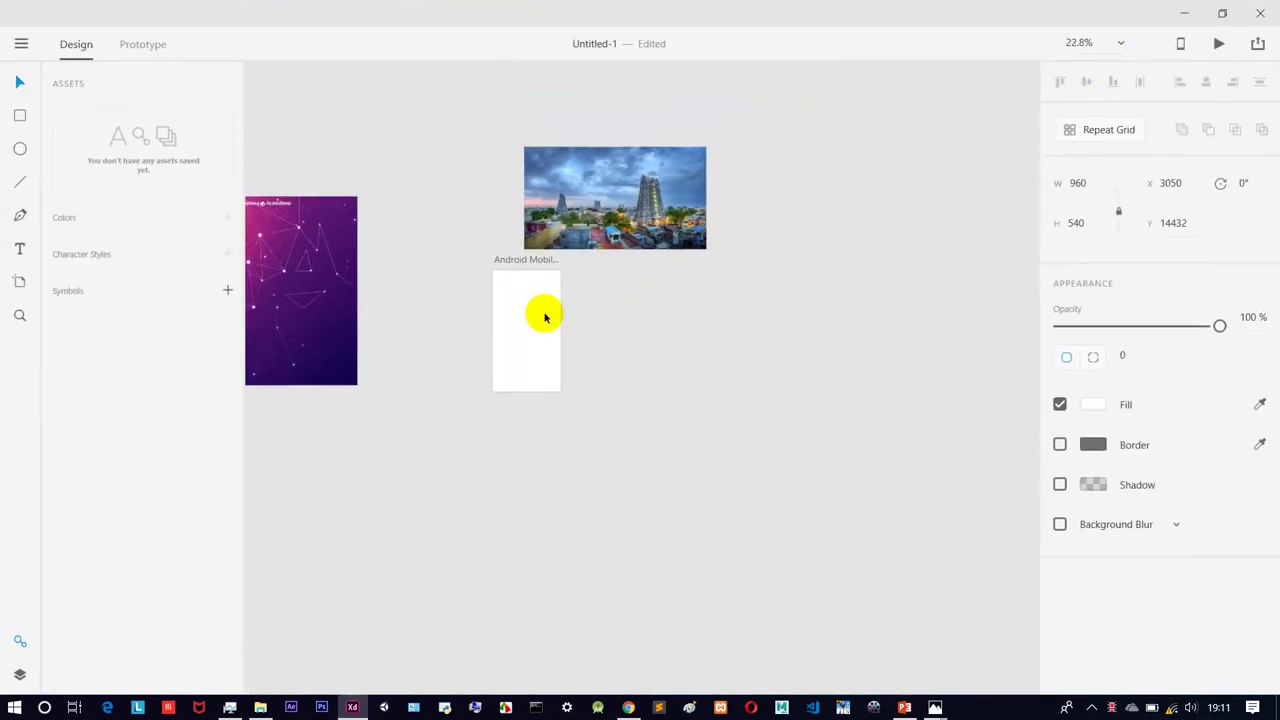
pyautogui.moveTo(309, 280); pyautogui.dragTo(431, 340)
pyautogui.moveTo(586, 211); pyautogui.dragTo(797, 236)
pyautogui.moveTo(337, 322); pyautogui.dragTo(458, 305)
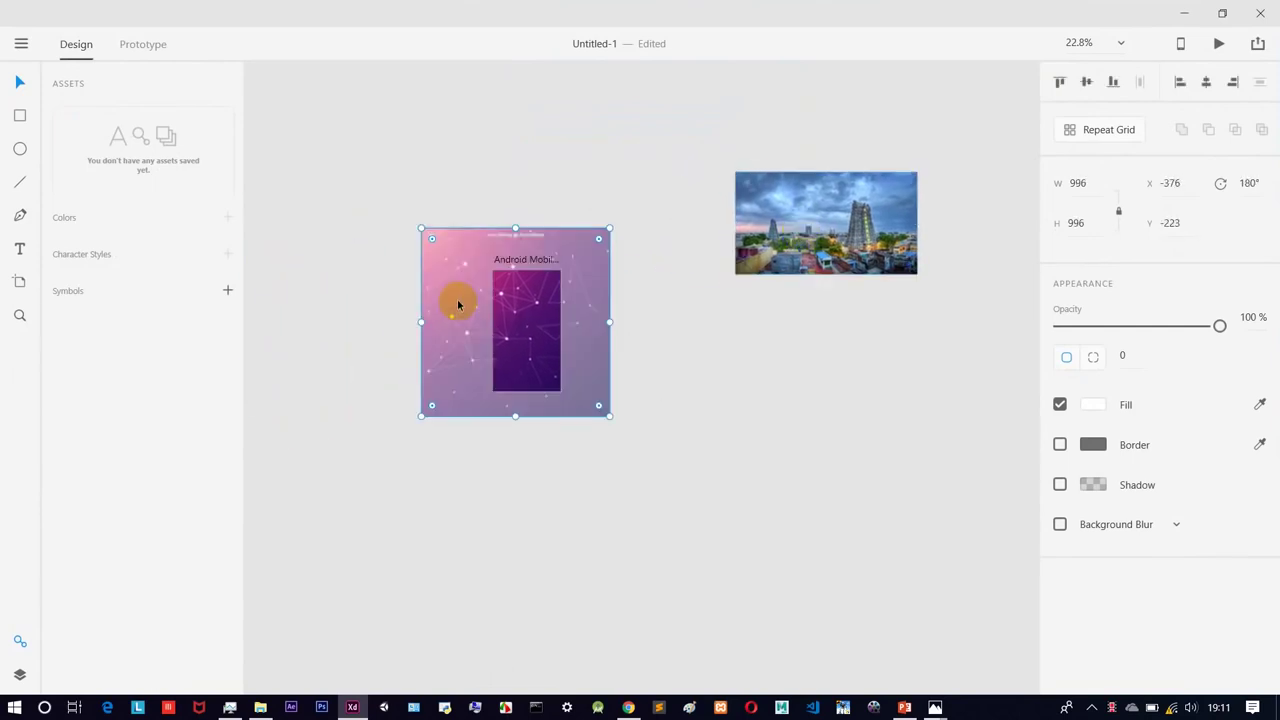
pyautogui.click(661, 513)
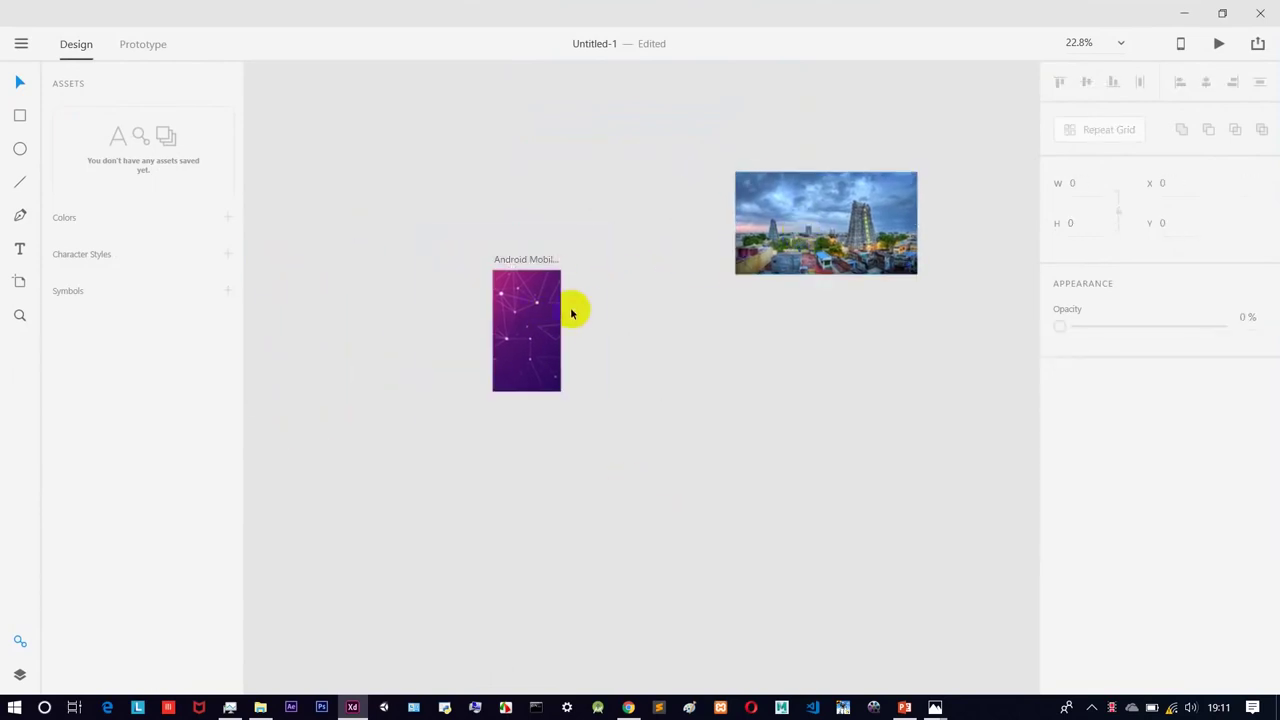
# Step: Draw a circle about 160 x 157 in the artboard's upper part and centre it horizontally at X 100, Y 82
pyautogui.scroll(5, 548, 304)
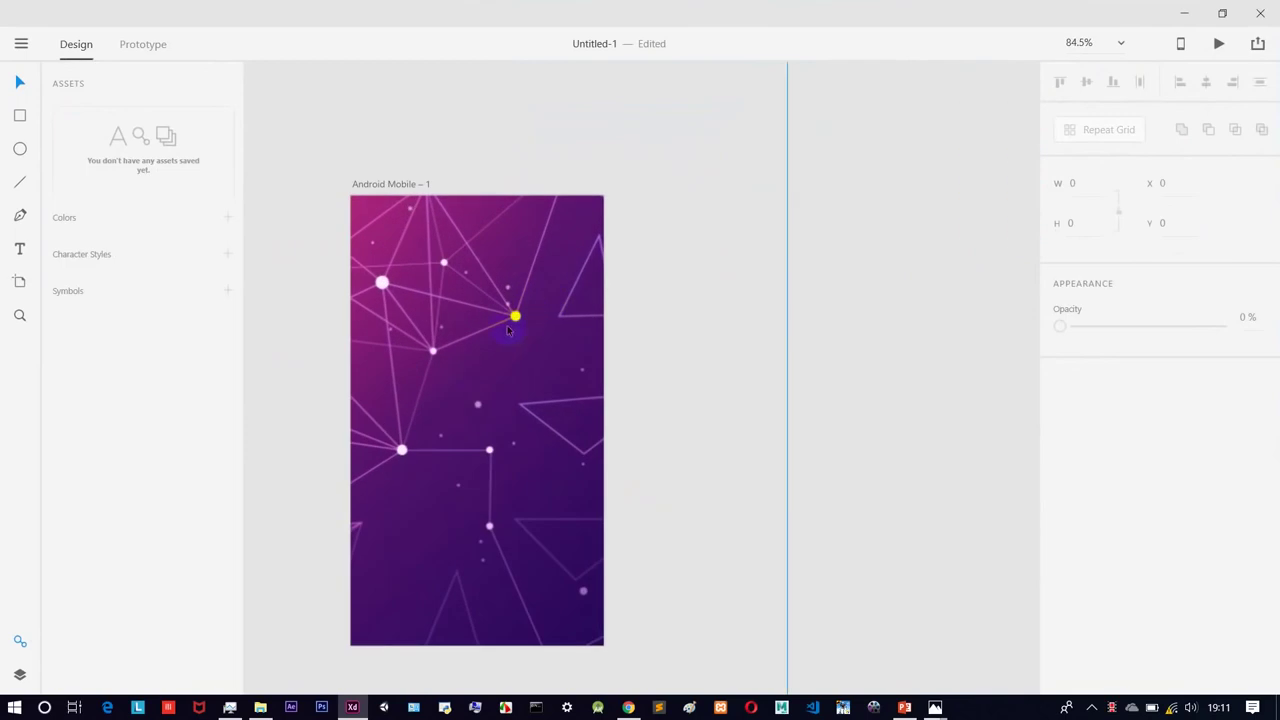
pyautogui.scroll(-3, 805, 316)
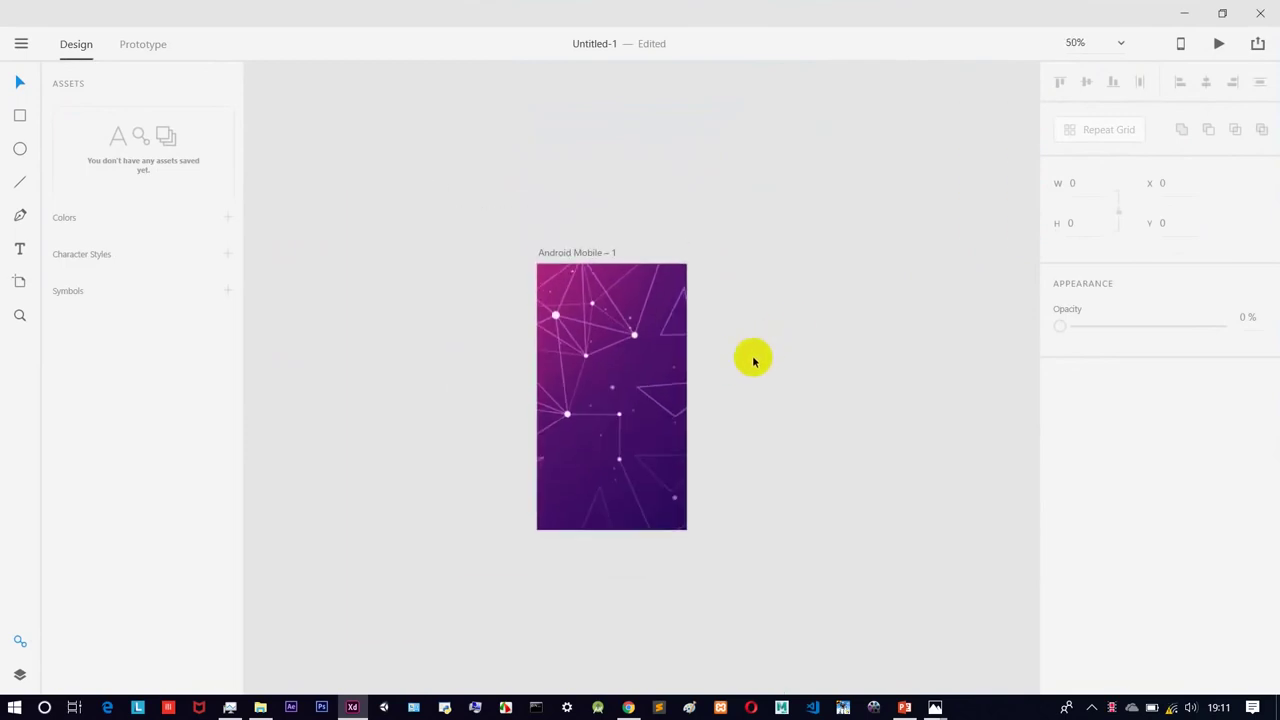
pyautogui.scroll(3, 753, 361)
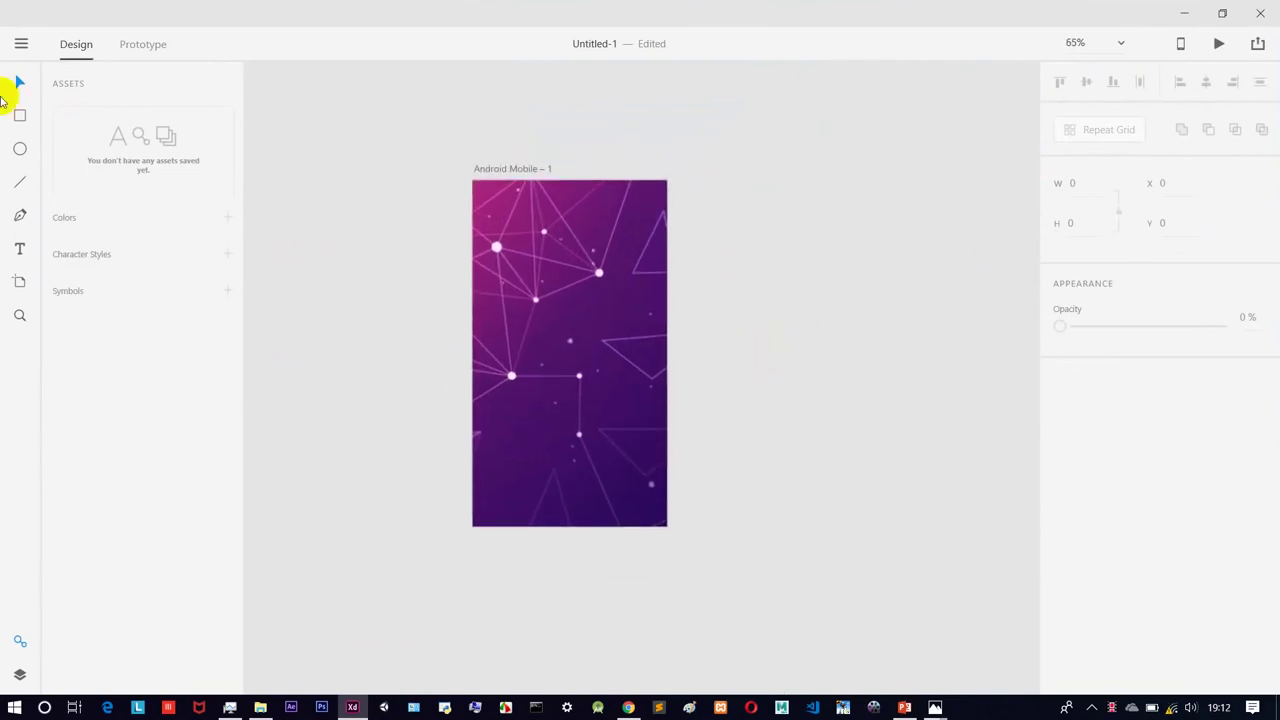
pyautogui.click(20, 149)
pyautogui.moveTo(529, 229); pyautogui.dragTo(601, 308)
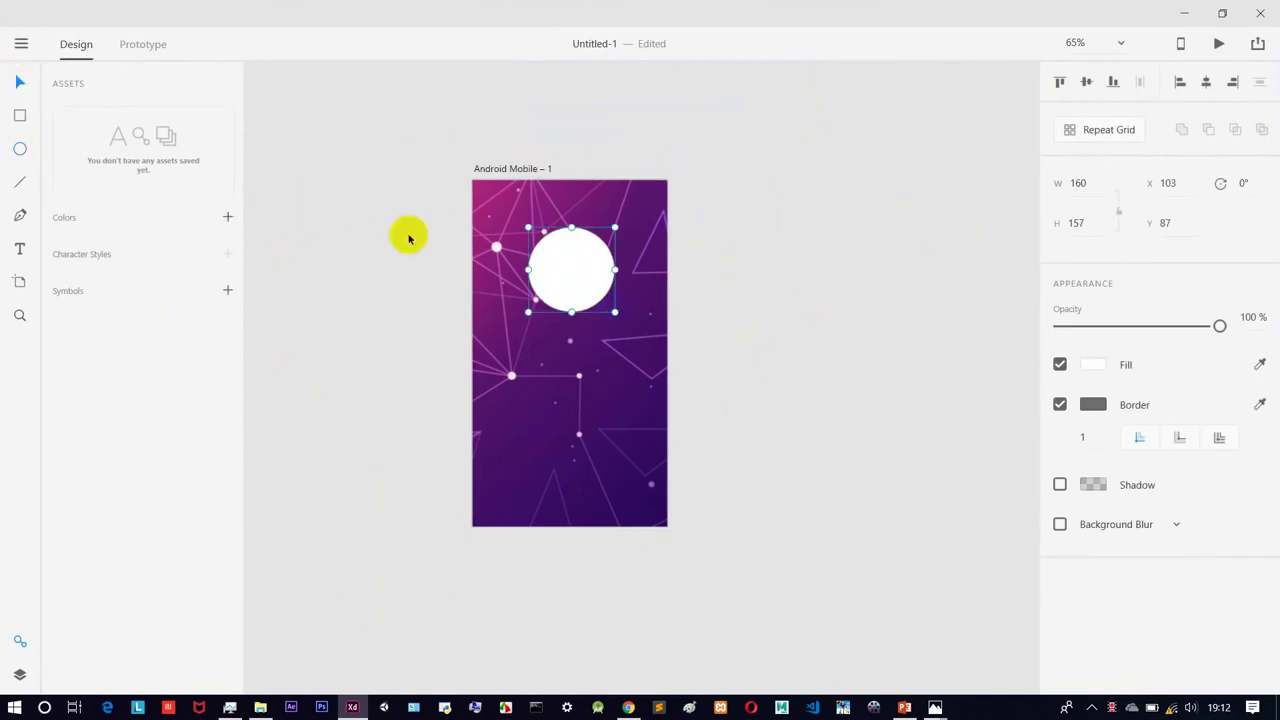
pyautogui.moveTo(575, 273); pyautogui.dragTo(572, 267)
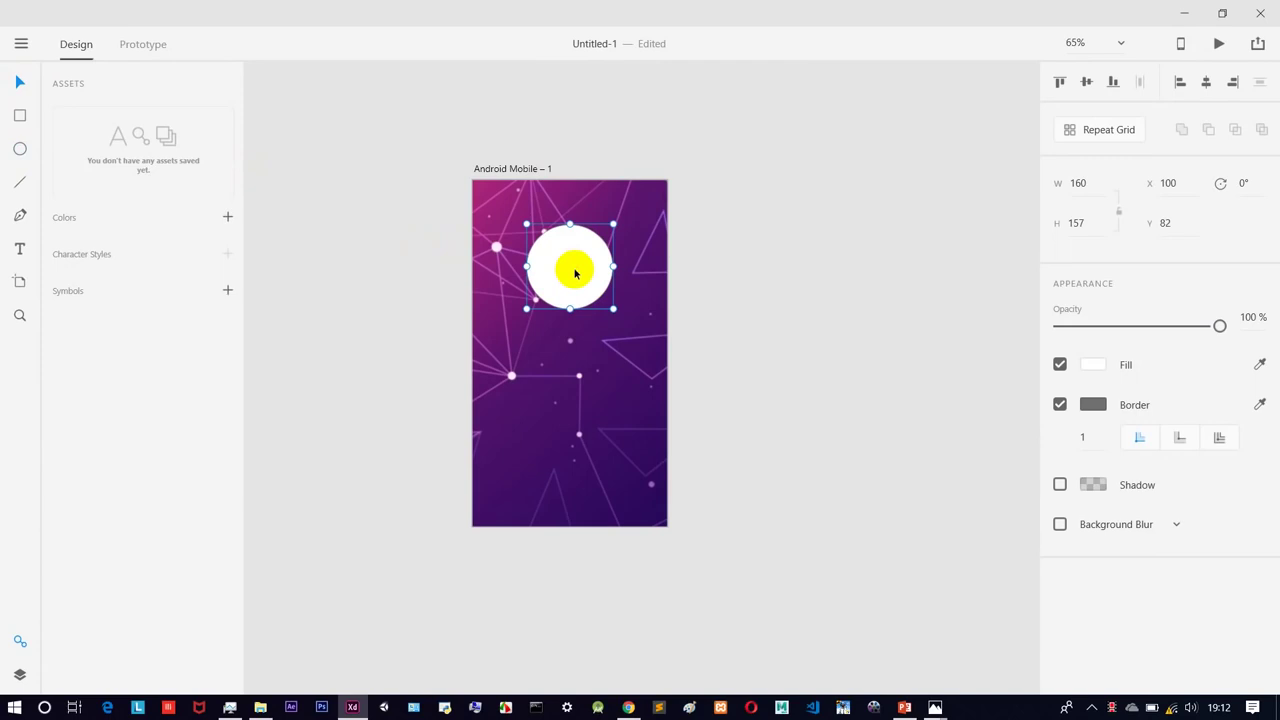
# Step: Switch to the login image results in Chrome and shrink the browser window so it sits beside the artboard
pyautogui.moveTo(577, 14); pyautogui.dragTo(810, 52)
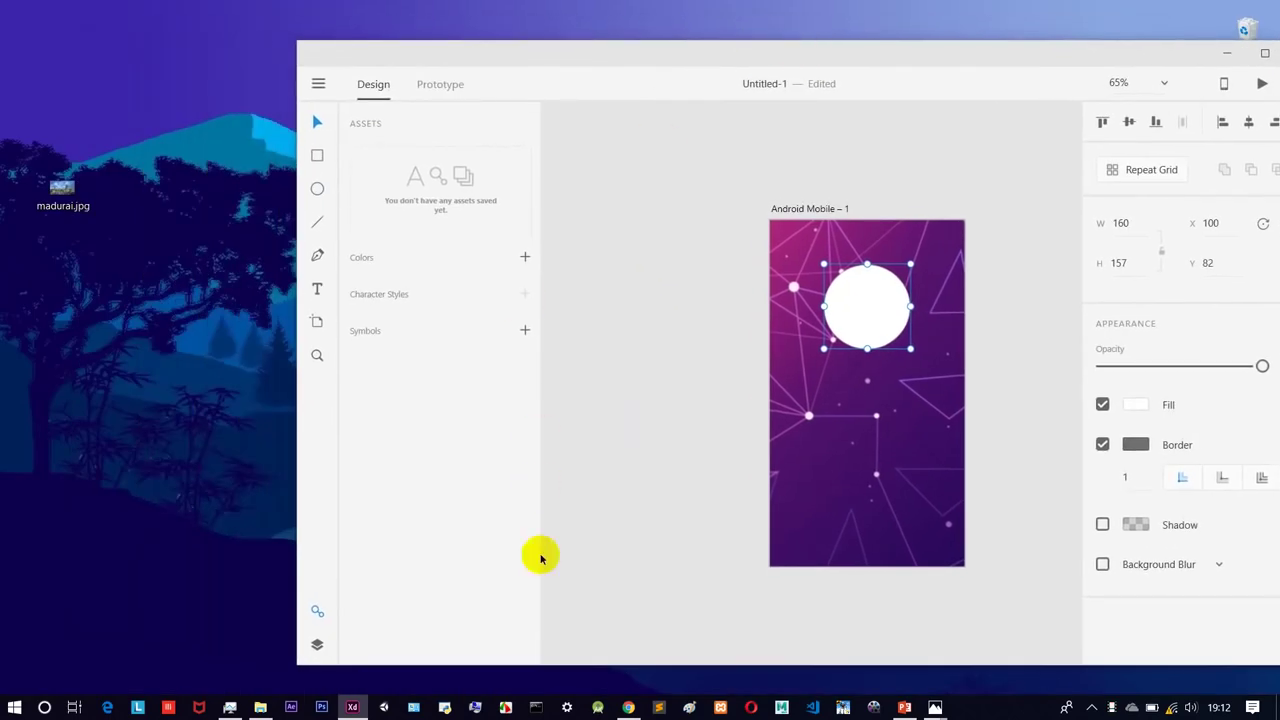
pyautogui.click(629, 707)
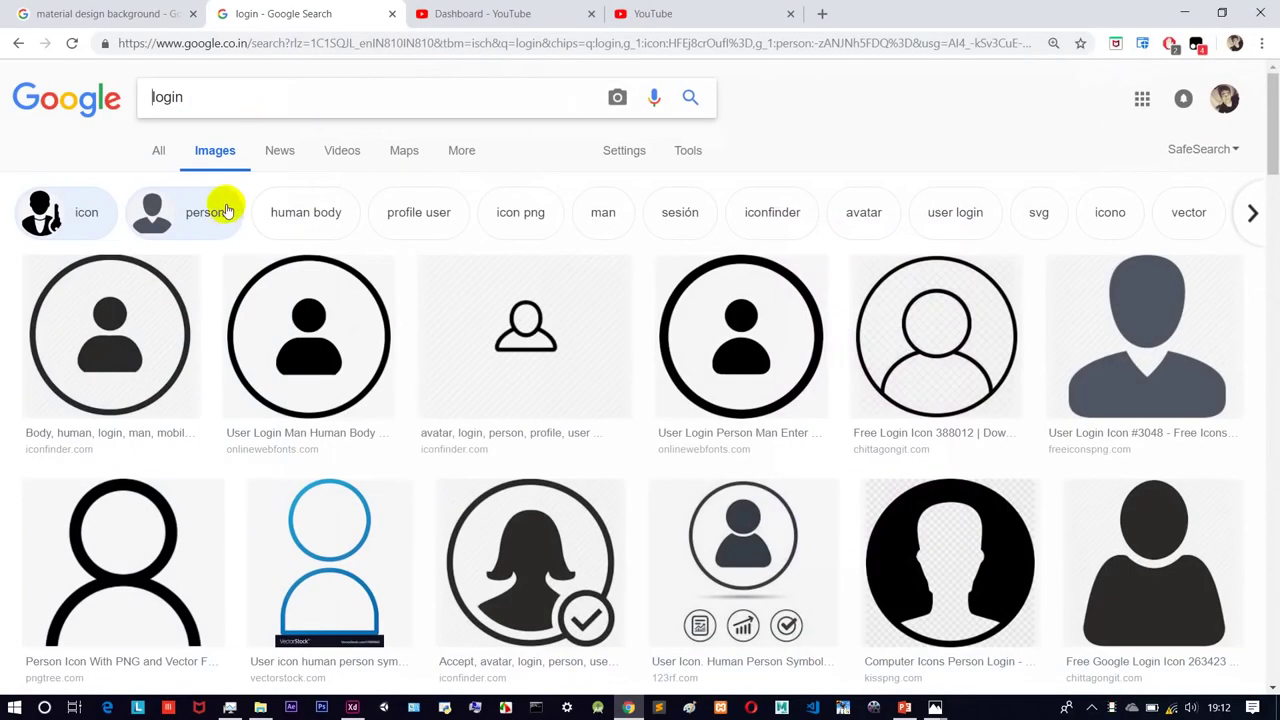
pyautogui.doubleClick(174, 96)
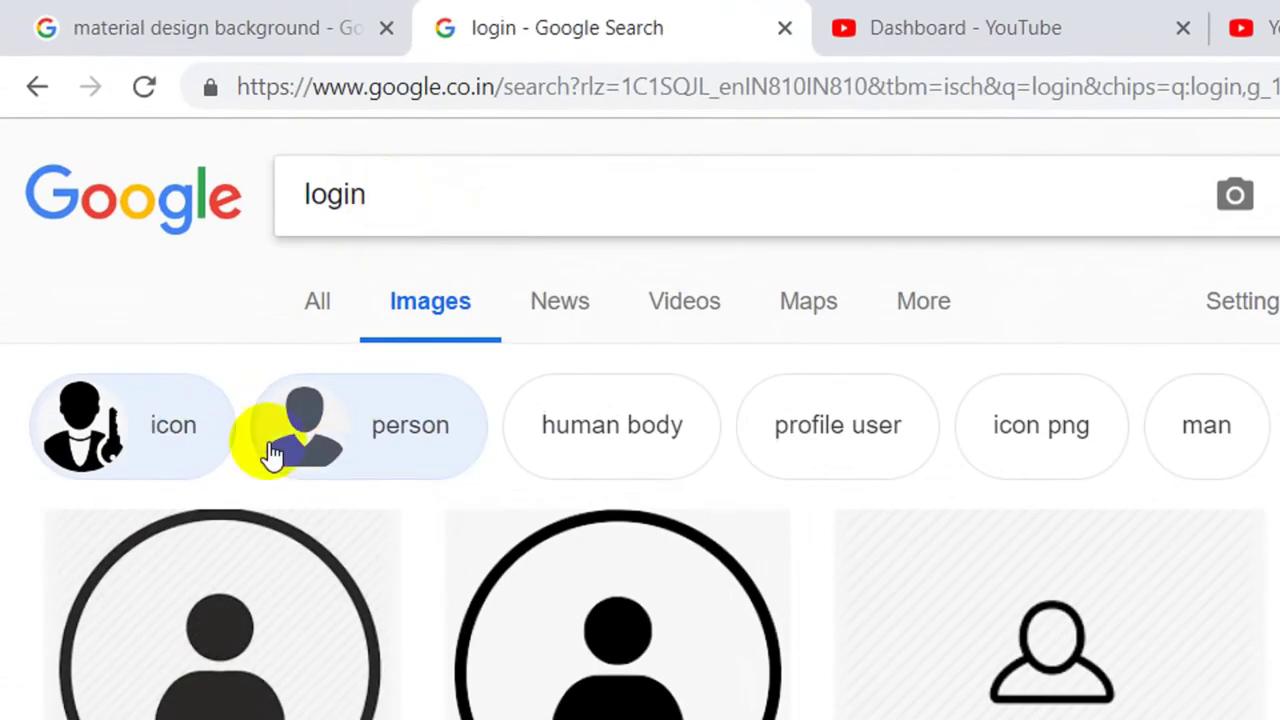
pyautogui.scroll(-5, 502, 446)
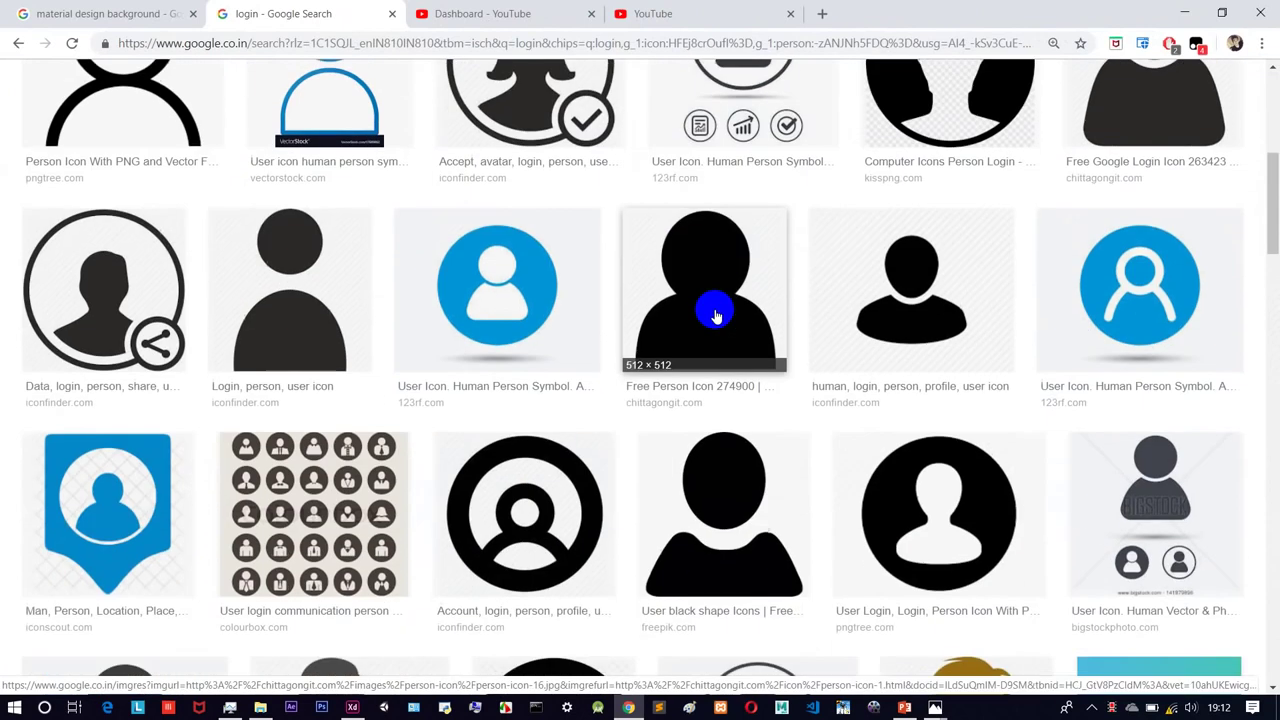
pyautogui.scroll(-10, 716, 316)
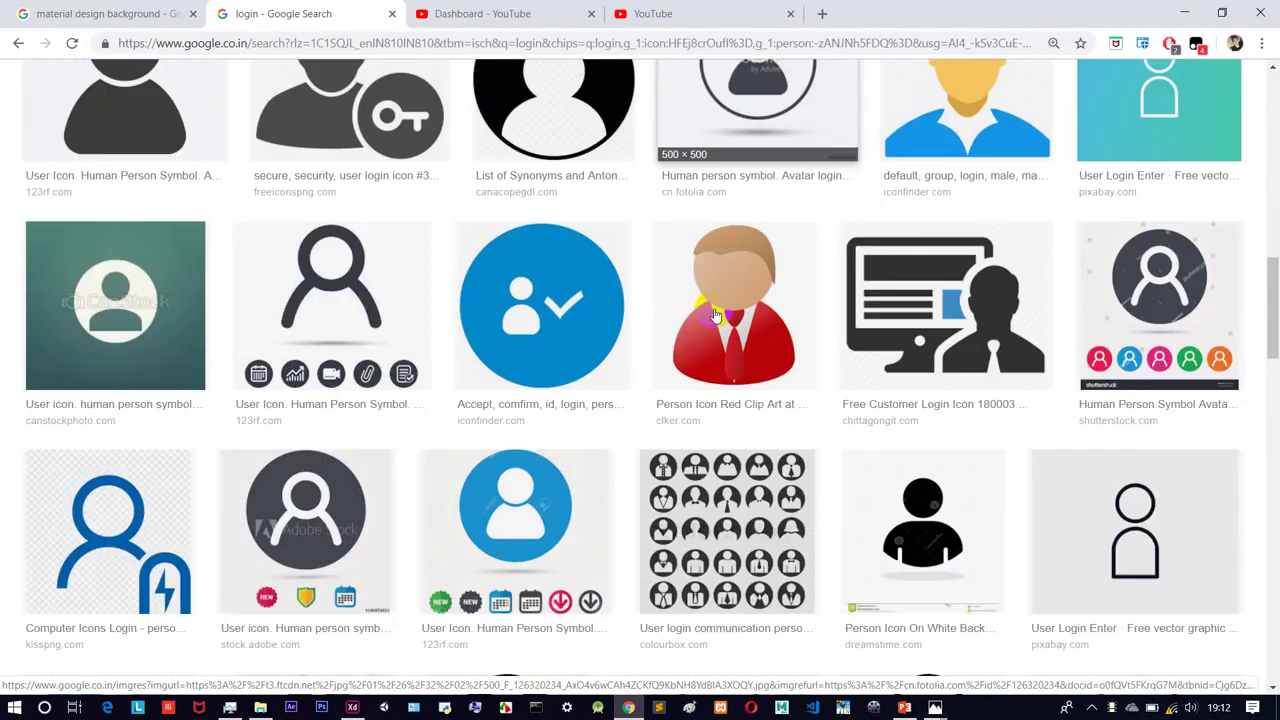
pyautogui.scroll(1, 716, 316)
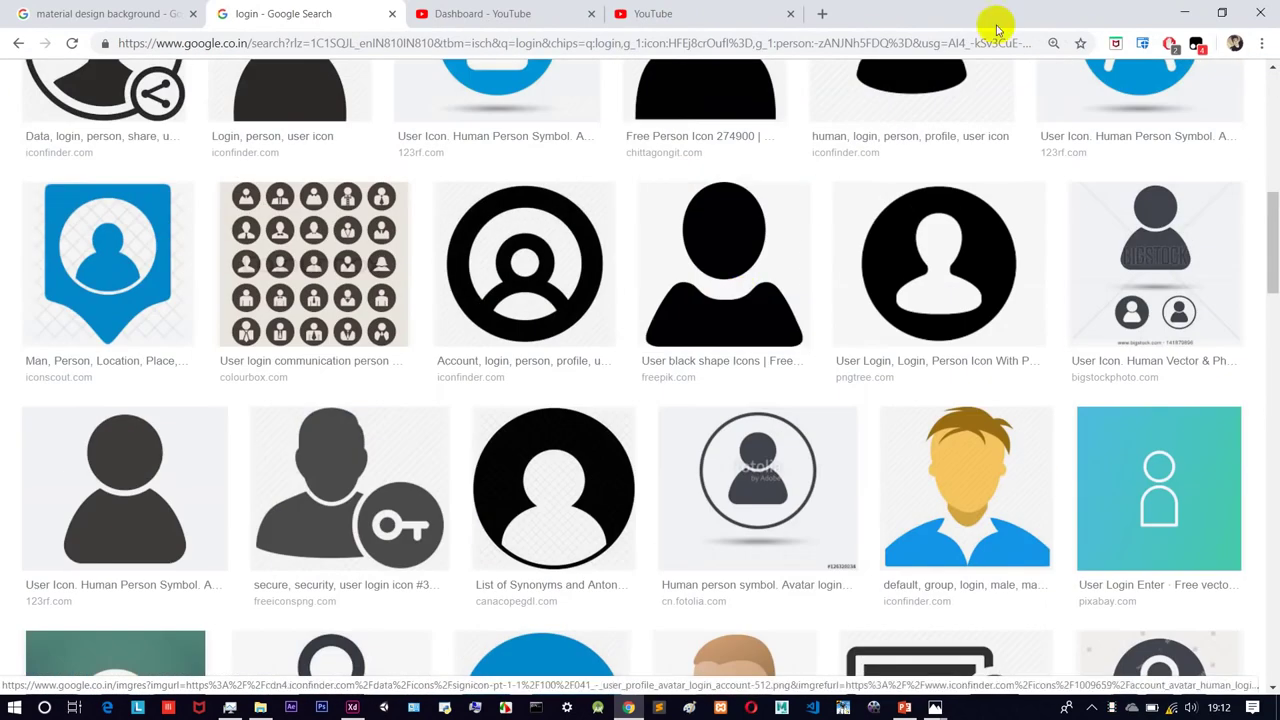
pyautogui.moveTo(991, 29); pyautogui.dragTo(683, 0)
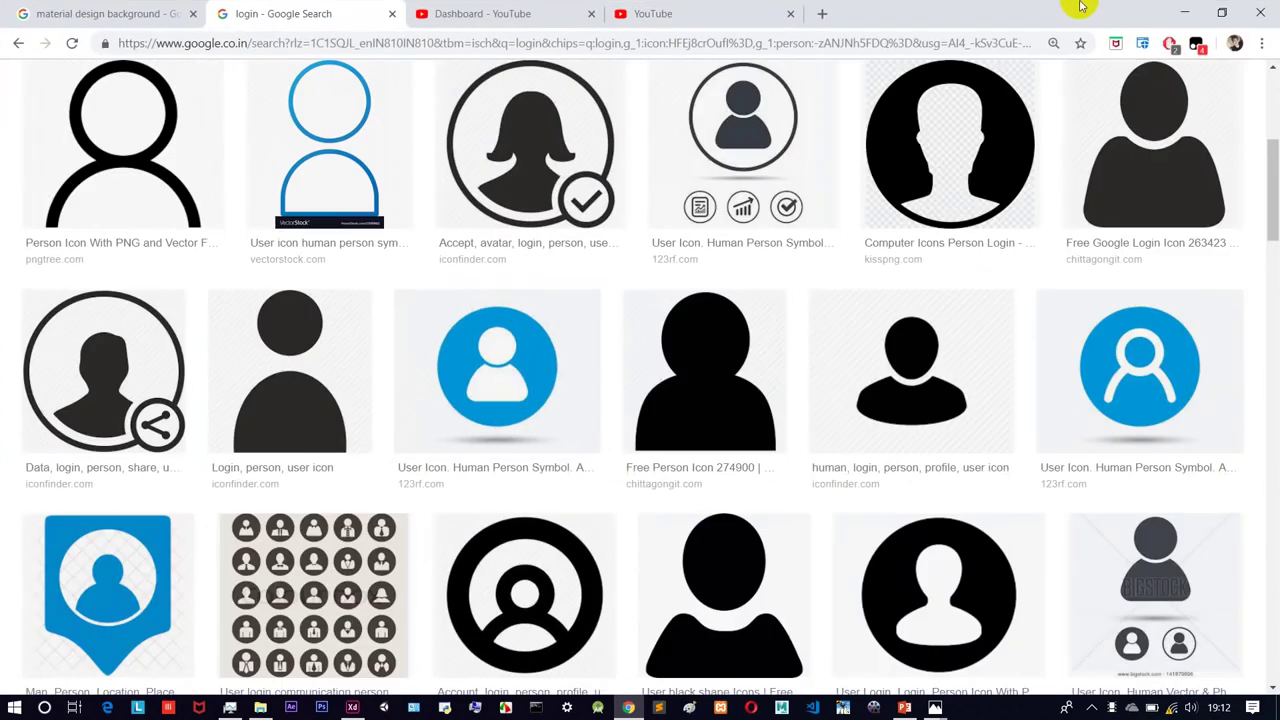
pyautogui.moveTo(1080, 6); pyautogui.dragTo(900, 66)
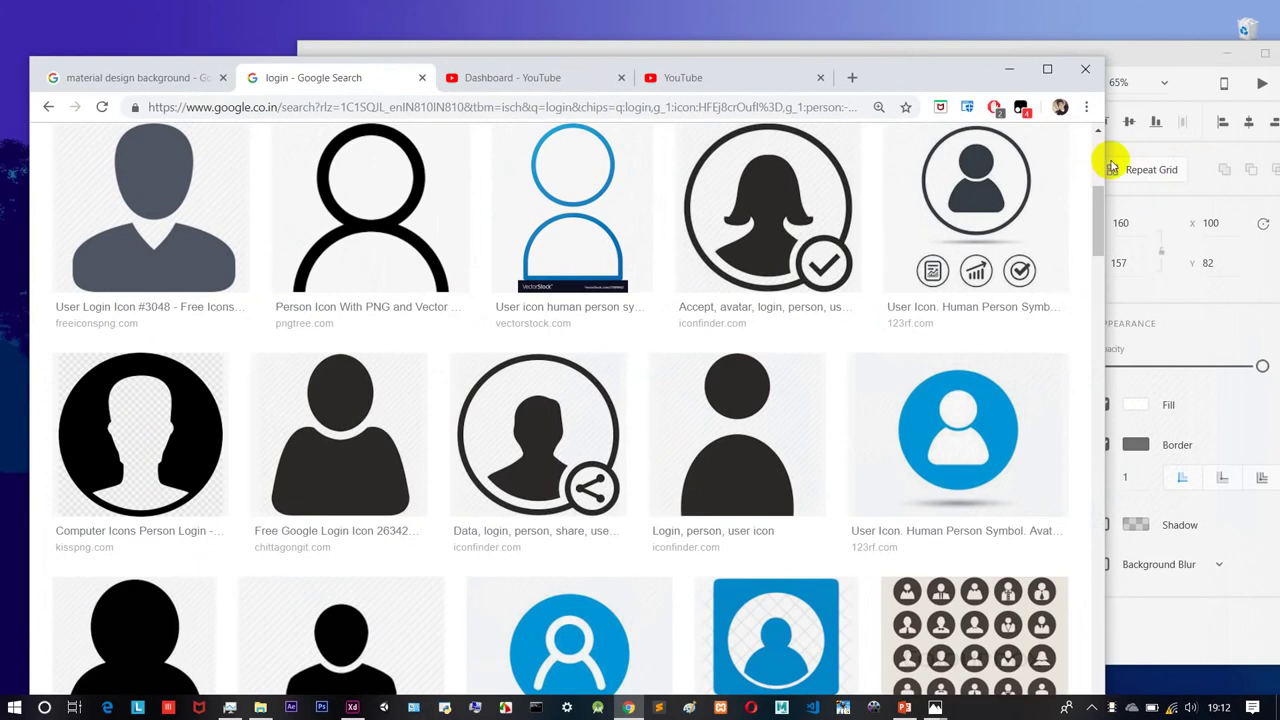
pyautogui.moveTo(1100, 162); pyautogui.dragTo(767, 189)
# Step: Fill the white circle with the blond man in a blue shirt avatar from the image results
pyautogui.scroll(-6, 446, 354)
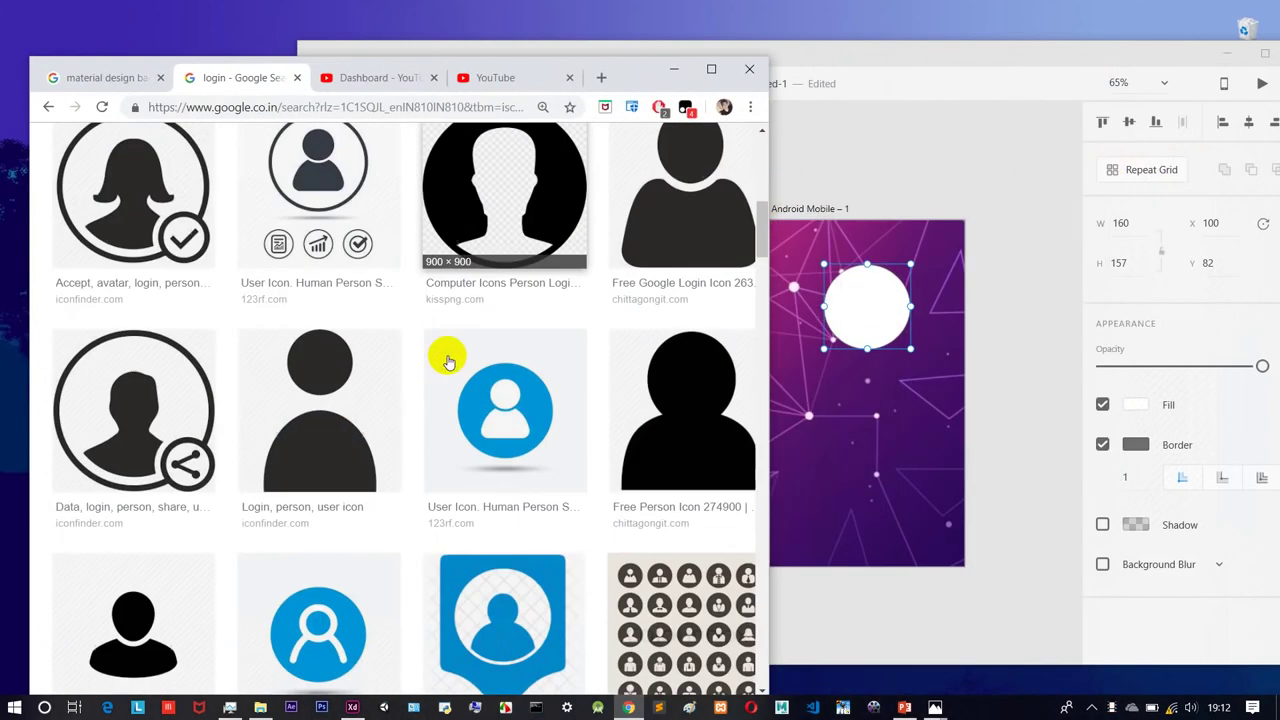
pyautogui.scroll(-9, 440, 376)
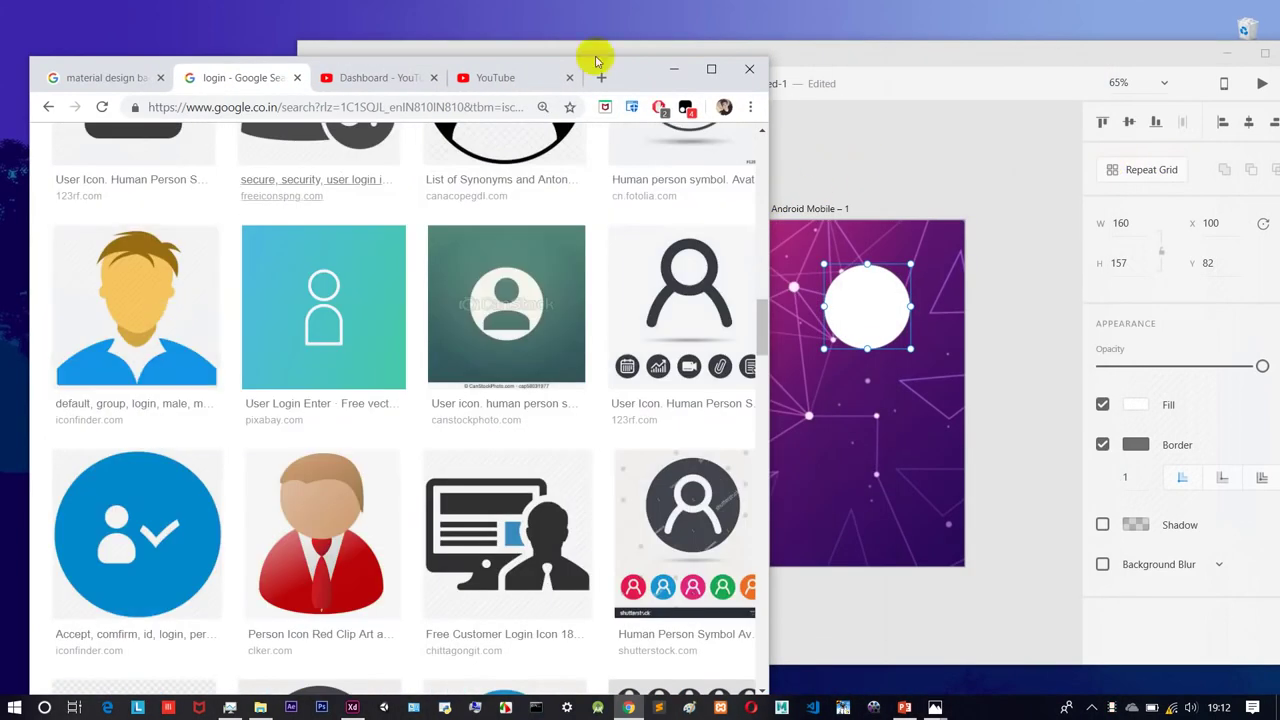
pyautogui.moveTo(148, 288); pyautogui.dragTo(869, 310)
pyautogui.click(906, 178)
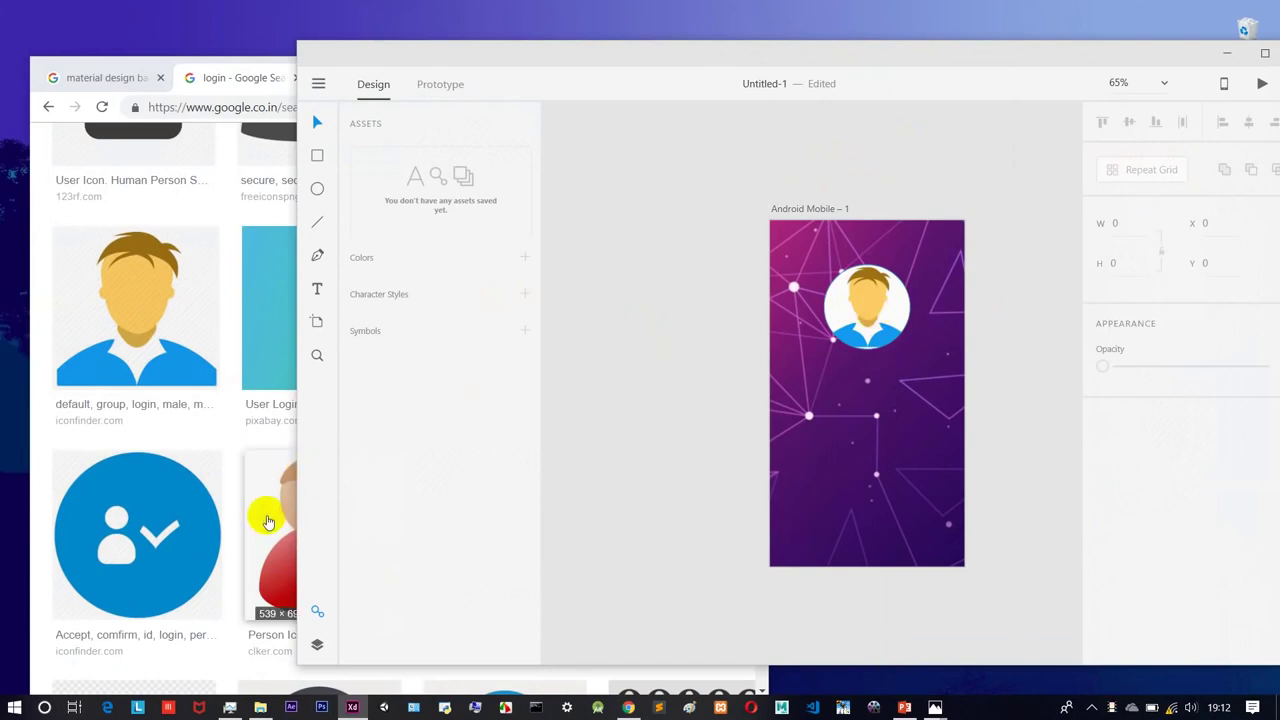
# Step: Try the red-suited person and then the blue round user icon from the image results as the circle's fill
pyautogui.moveTo(266, 517); pyautogui.dragTo(866, 294)
pyautogui.scroll(-10, 758, 340)
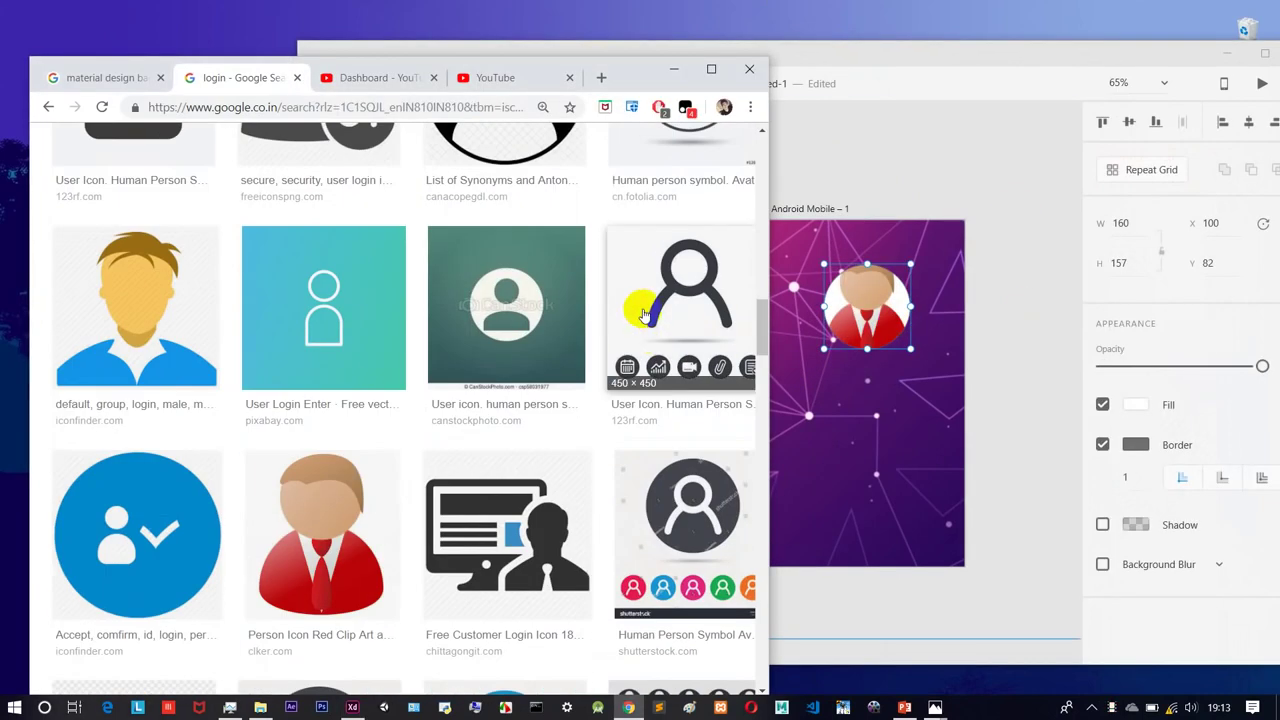
pyautogui.scroll(-10, 626, 445)
pyautogui.scroll(1, 624, 447)
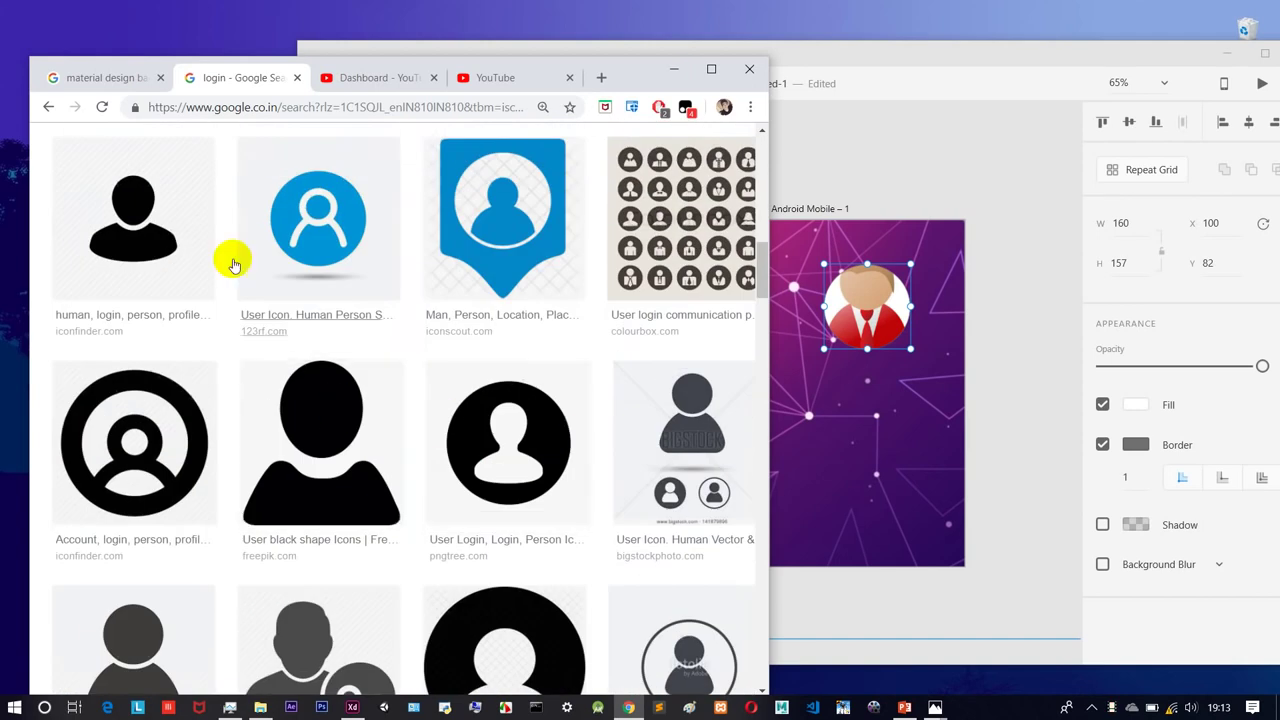
pyautogui.moveTo(337, 229); pyautogui.dragTo(867, 316)
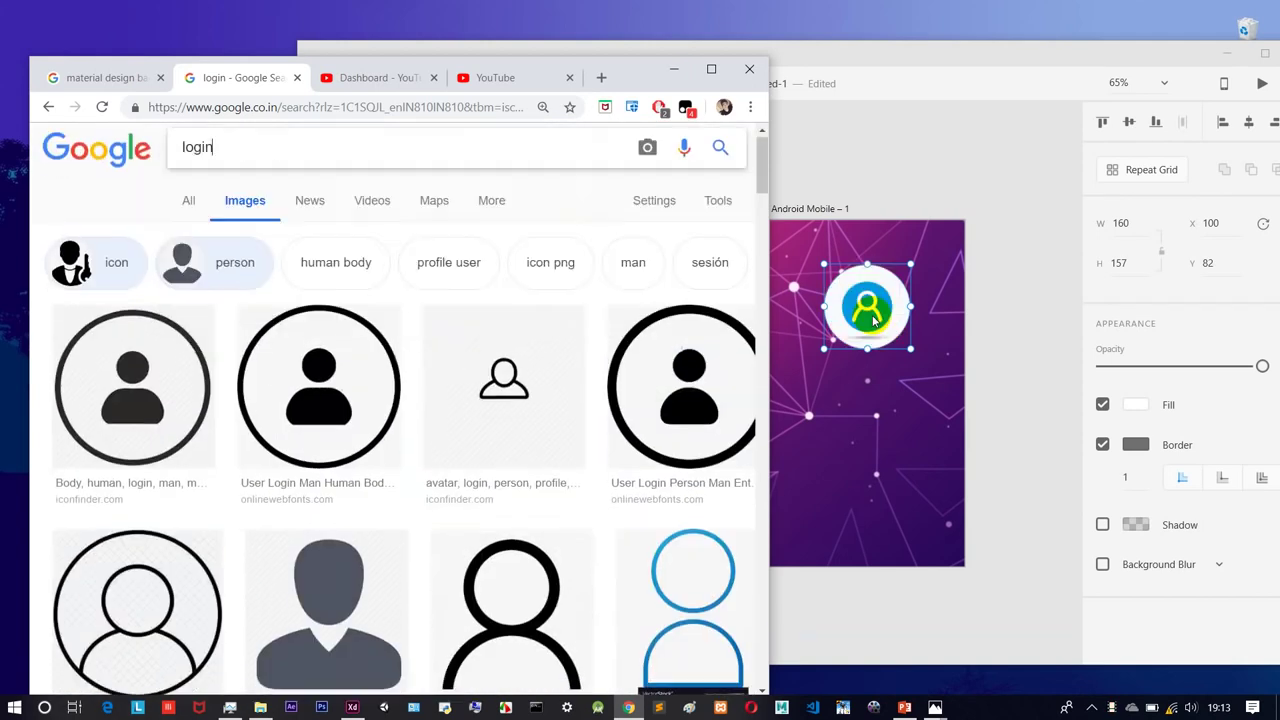
# Step: Replace the circle's image with the blond man avatar again and return to the maximized design window
pyautogui.scroll(-5, 425, 312)
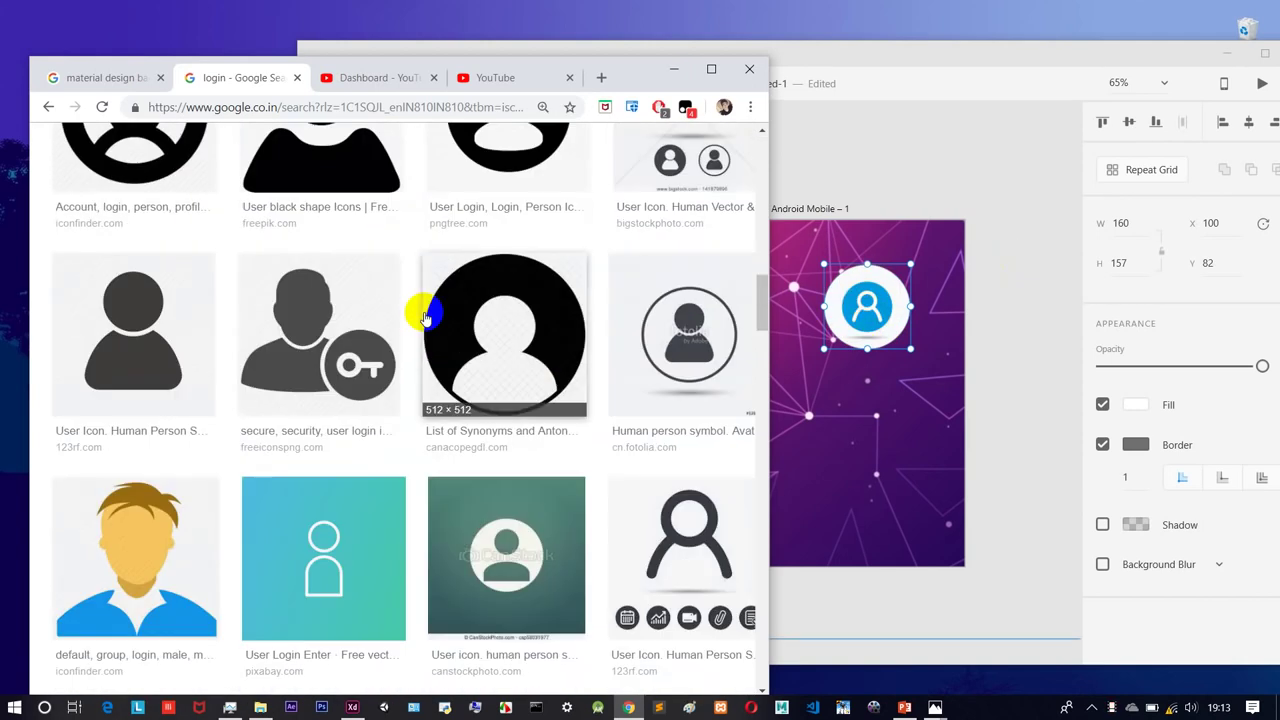
pyautogui.moveTo(150, 420); pyautogui.dragTo(857, 270)
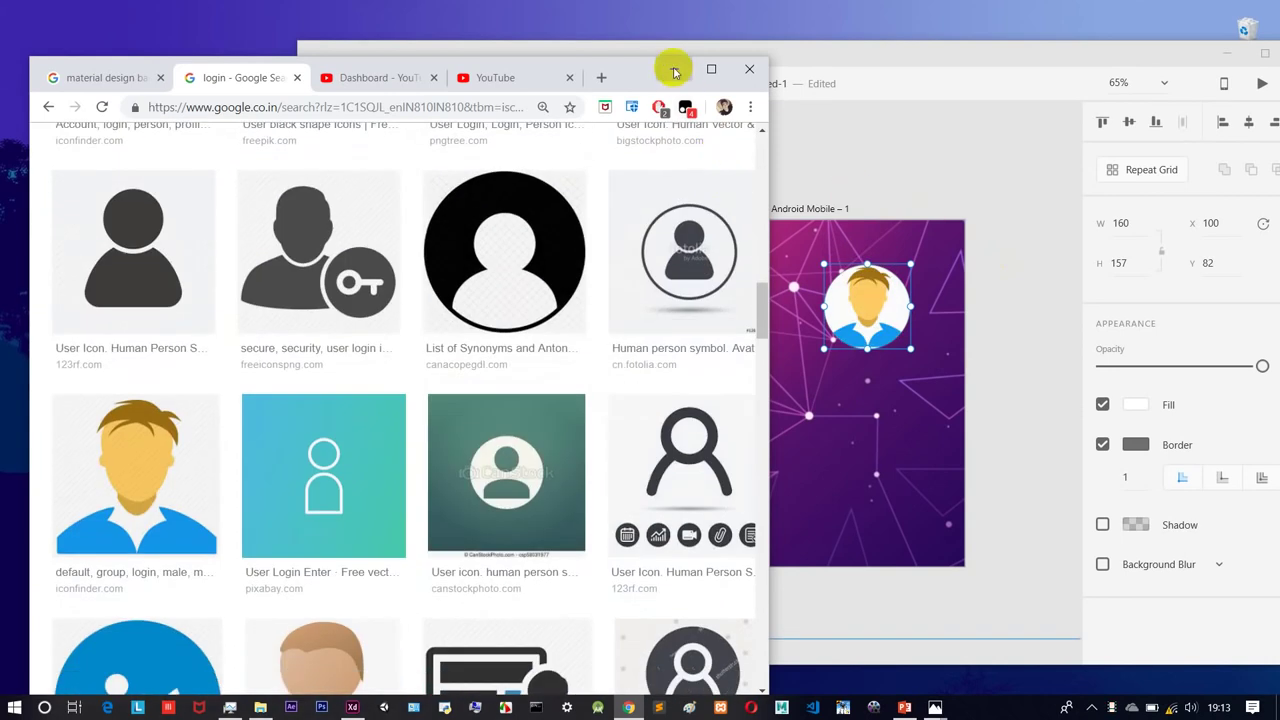
pyautogui.click(679, 63)
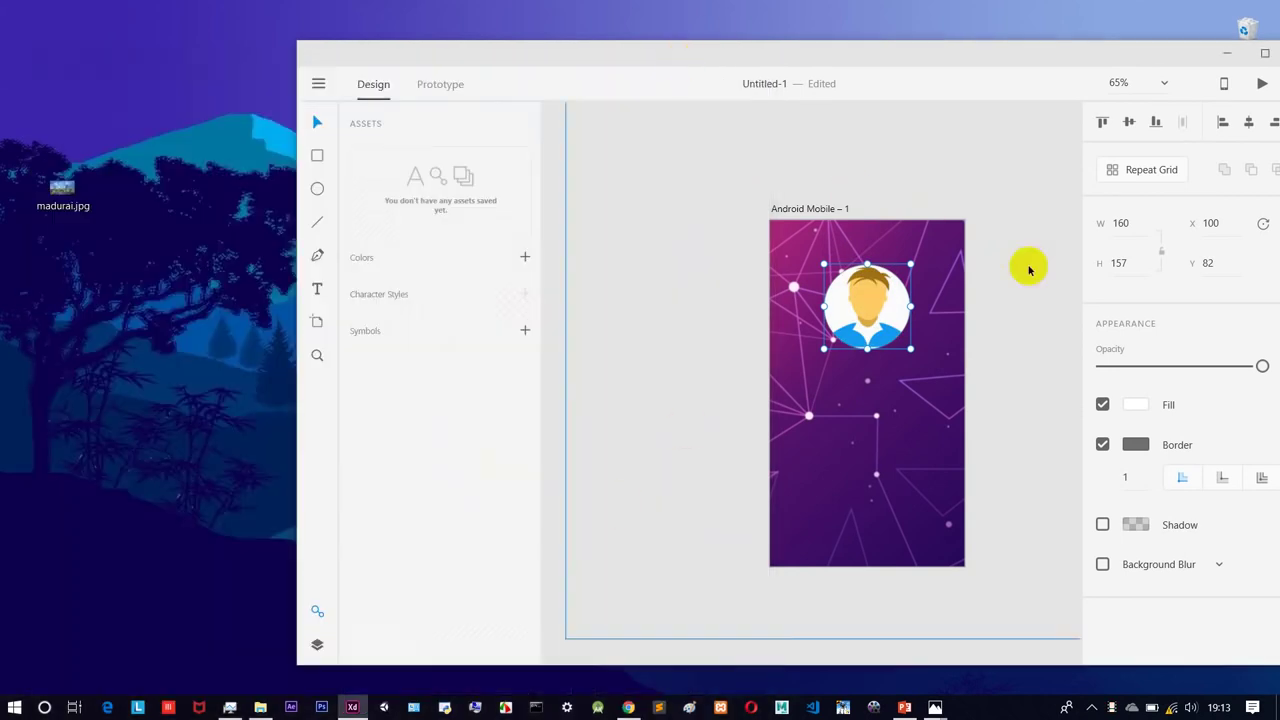
pyautogui.click(1265, 57)
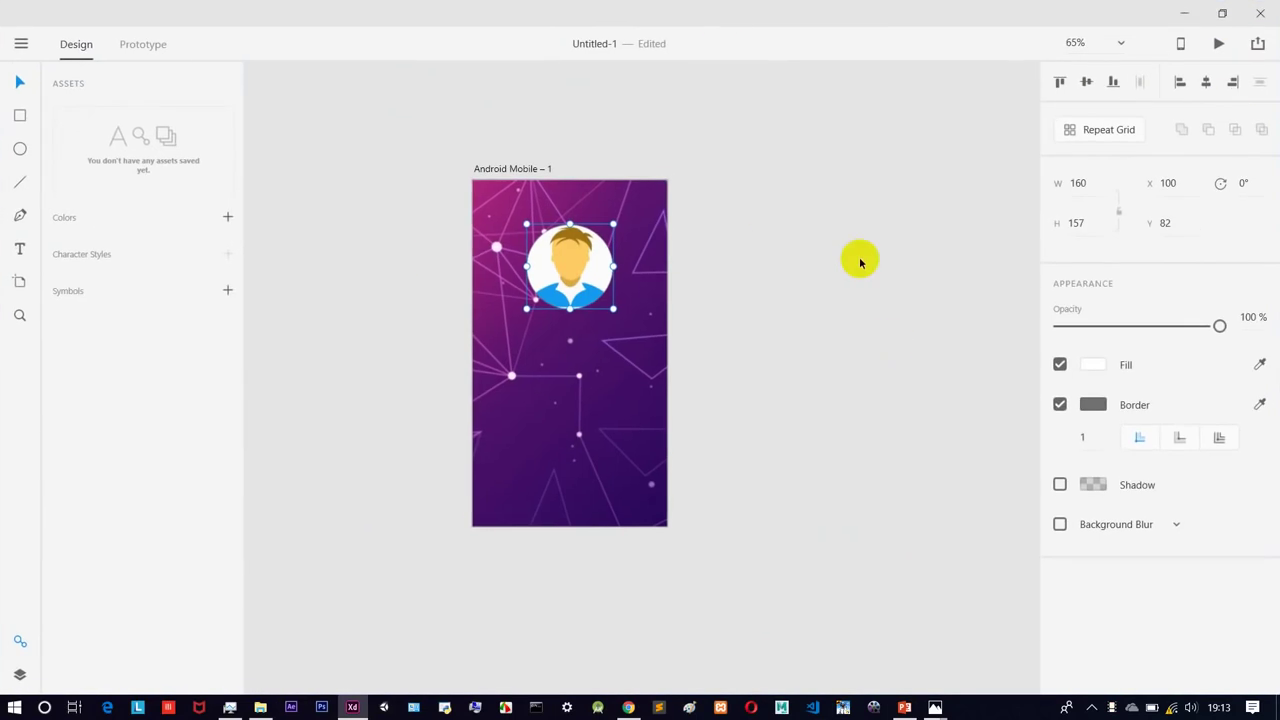
pyautogui.click(857, 260)
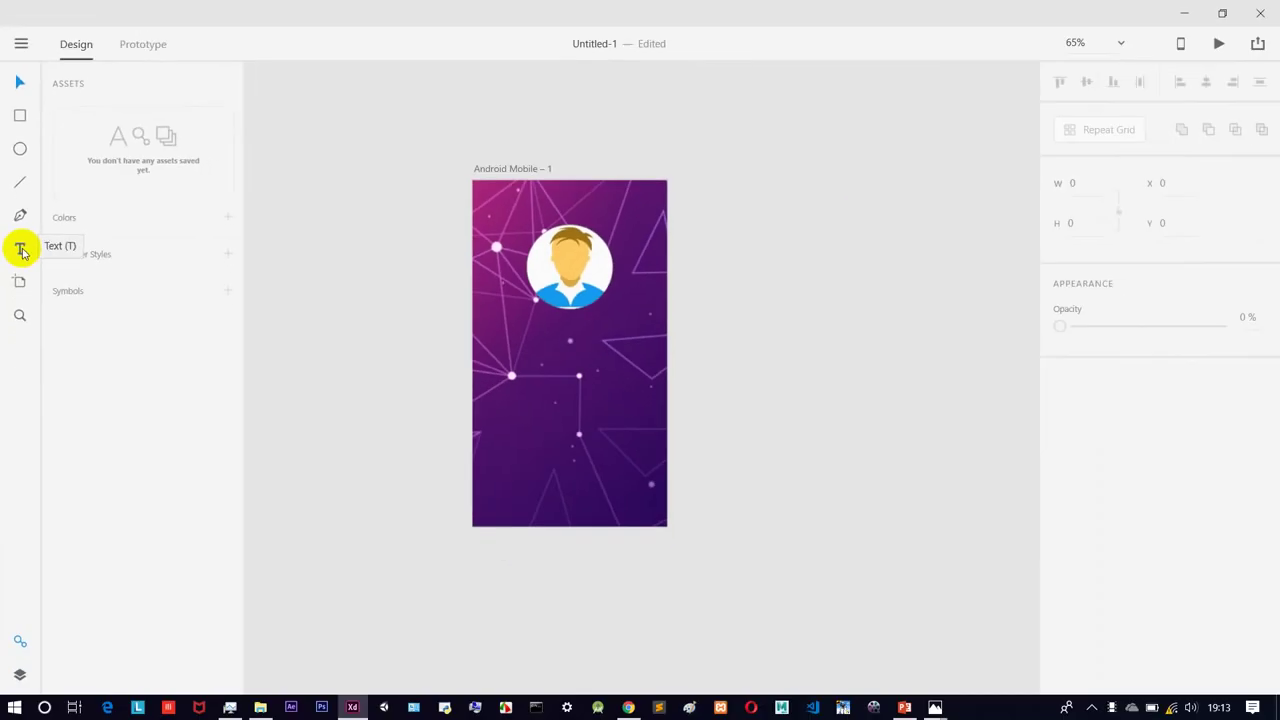
# Step: Add the text "Login" to the artboard and position it just below the avatar circle at a size of about 110
pyautogui.click(44, 345)
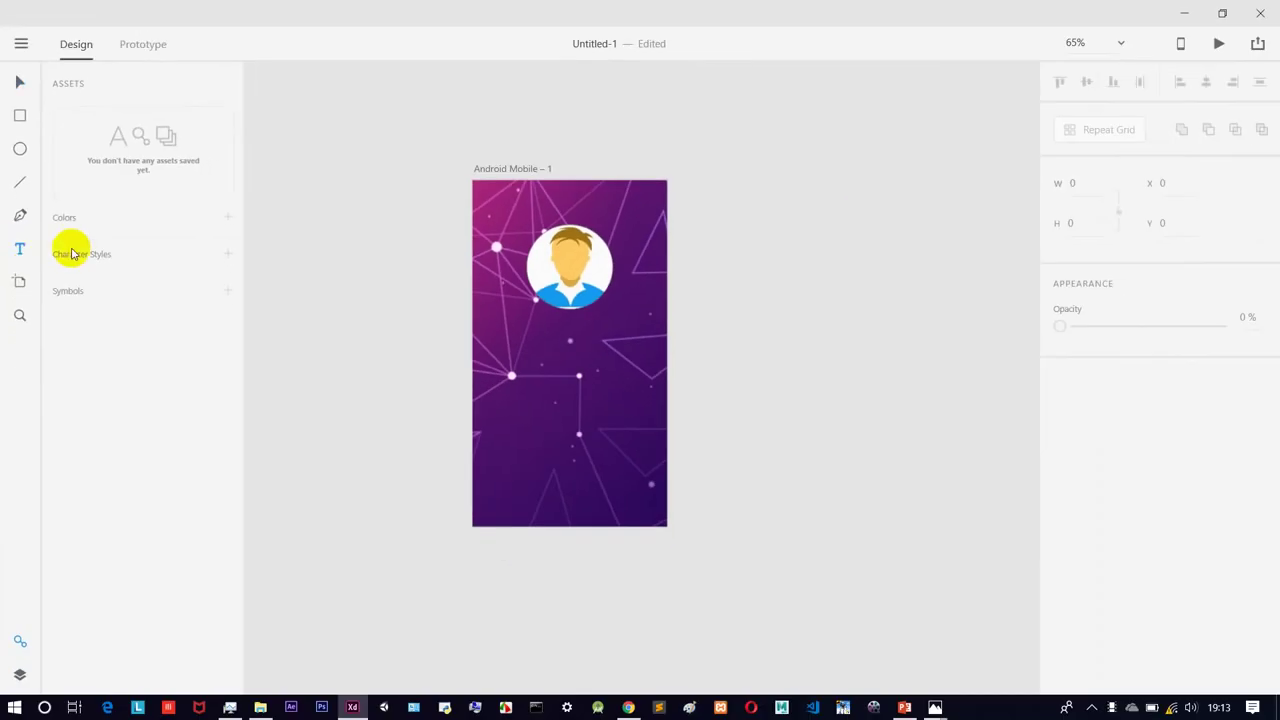
pyautogui.click(531, 346)
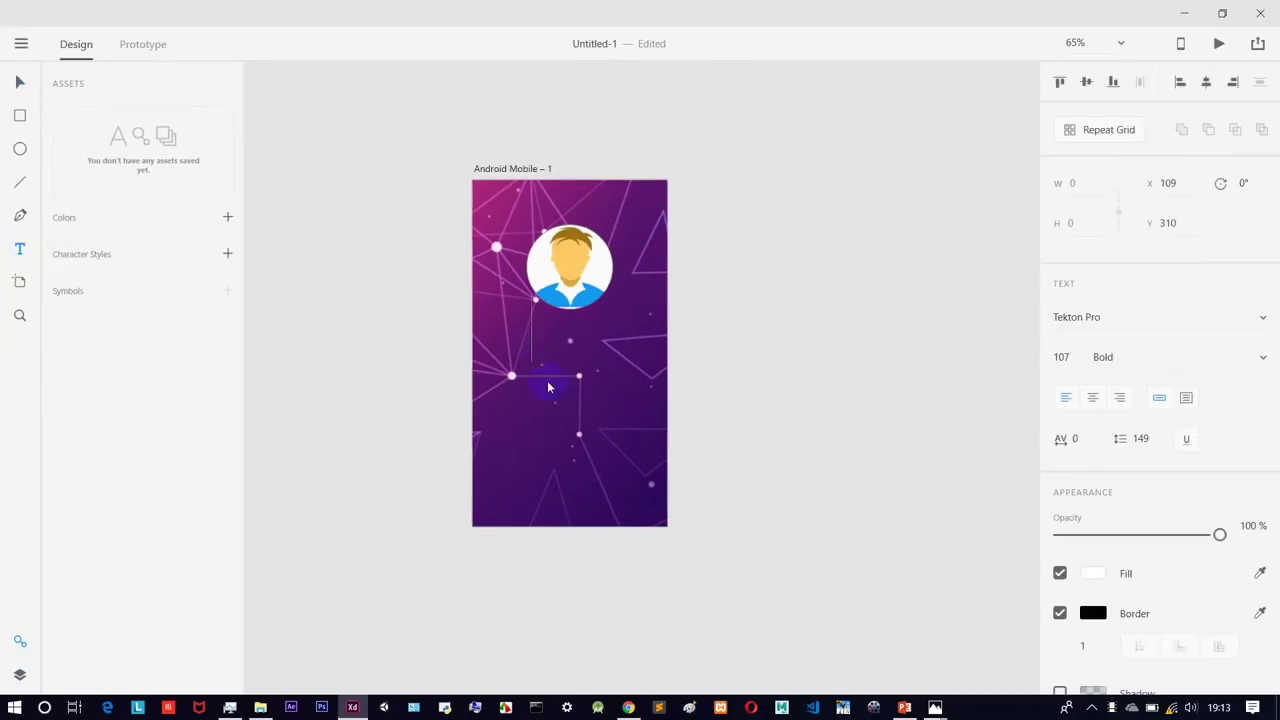
pyautogui.write('Login')
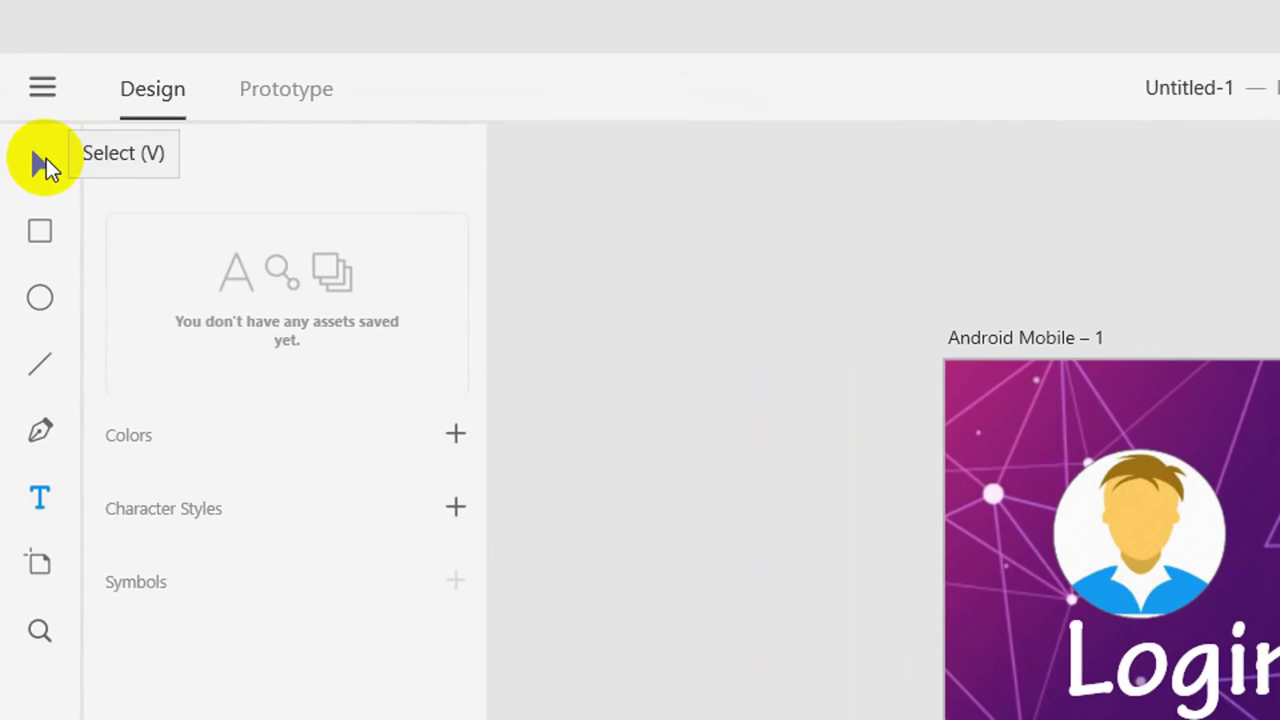
pyautogui.click(40, 165)
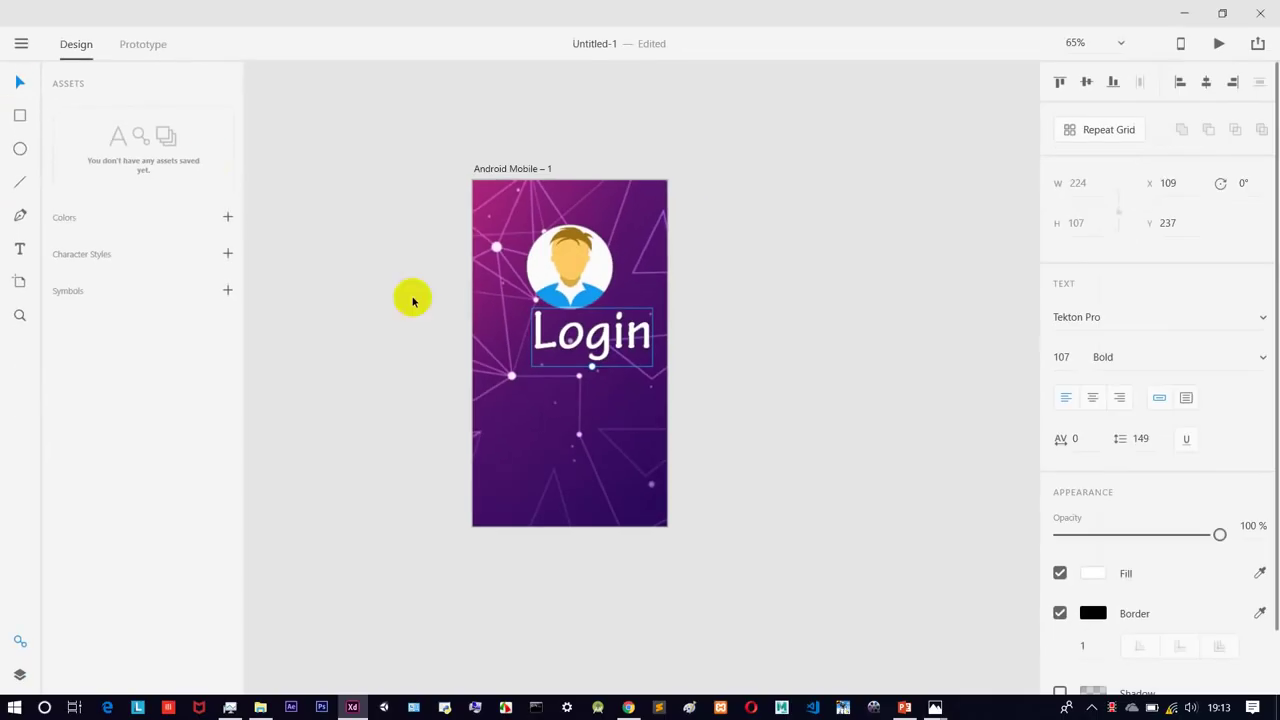
pyautogui.moveTo(591, 334); pyautogui.dragTo(551, 370)
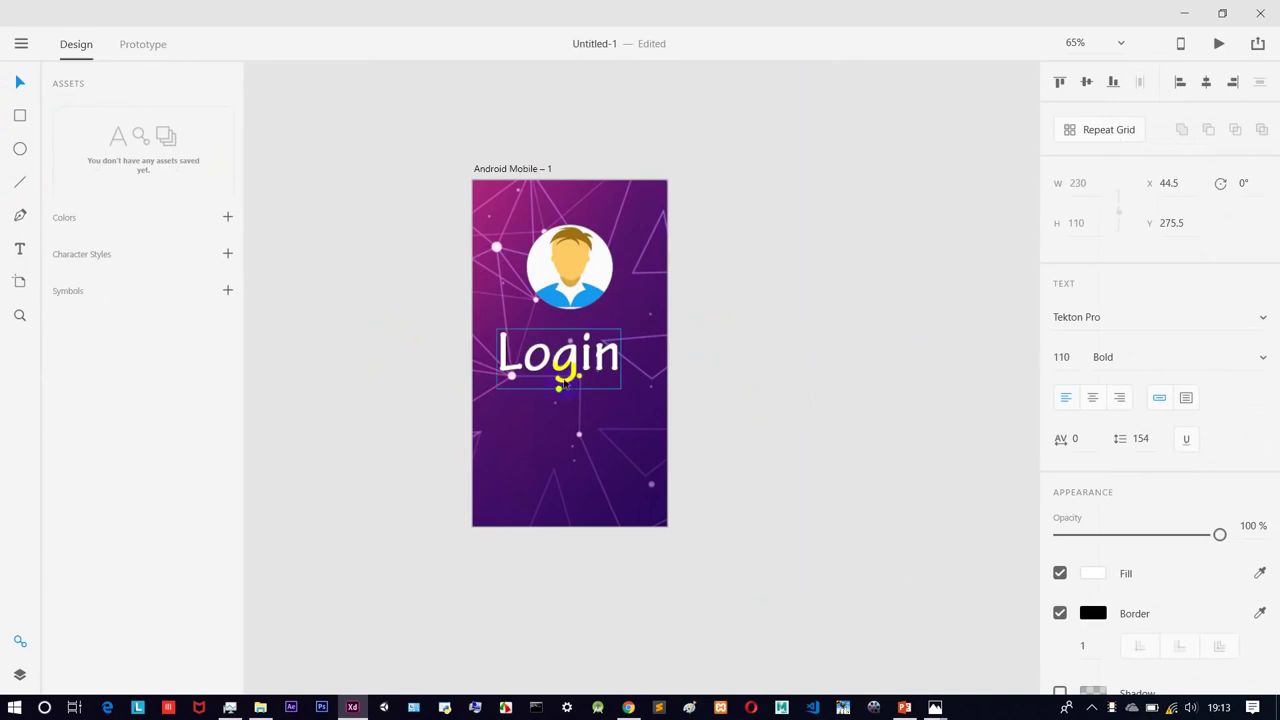
# Step: Change the Login text's font to Tahoma Regular, shrink it to size 70 and shift it toward the artboard's left edge
pyautogui.doubleClick(563, 370)
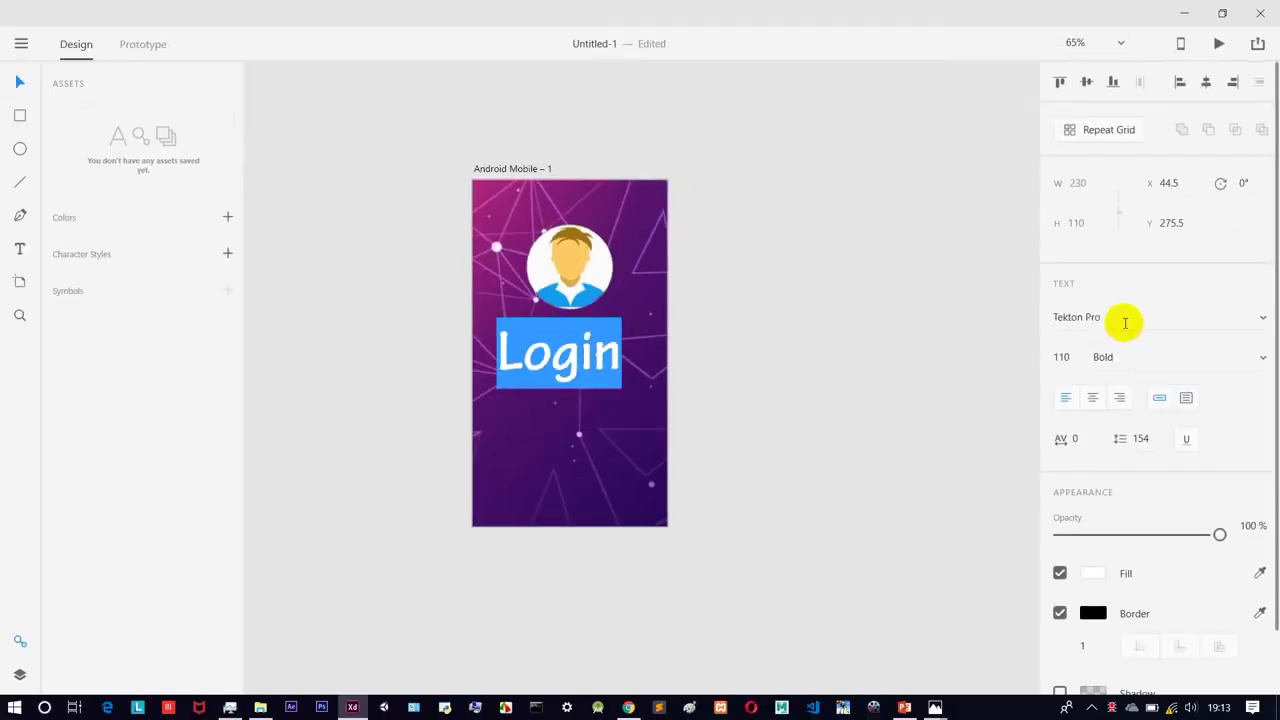
pyautogui.click(1125, 322)
pyautogui.press('Down')
pyautogui.press('Down')
pyautogui.press('Down')
pyautogui.press('Down')
pyautogui.press('Up')
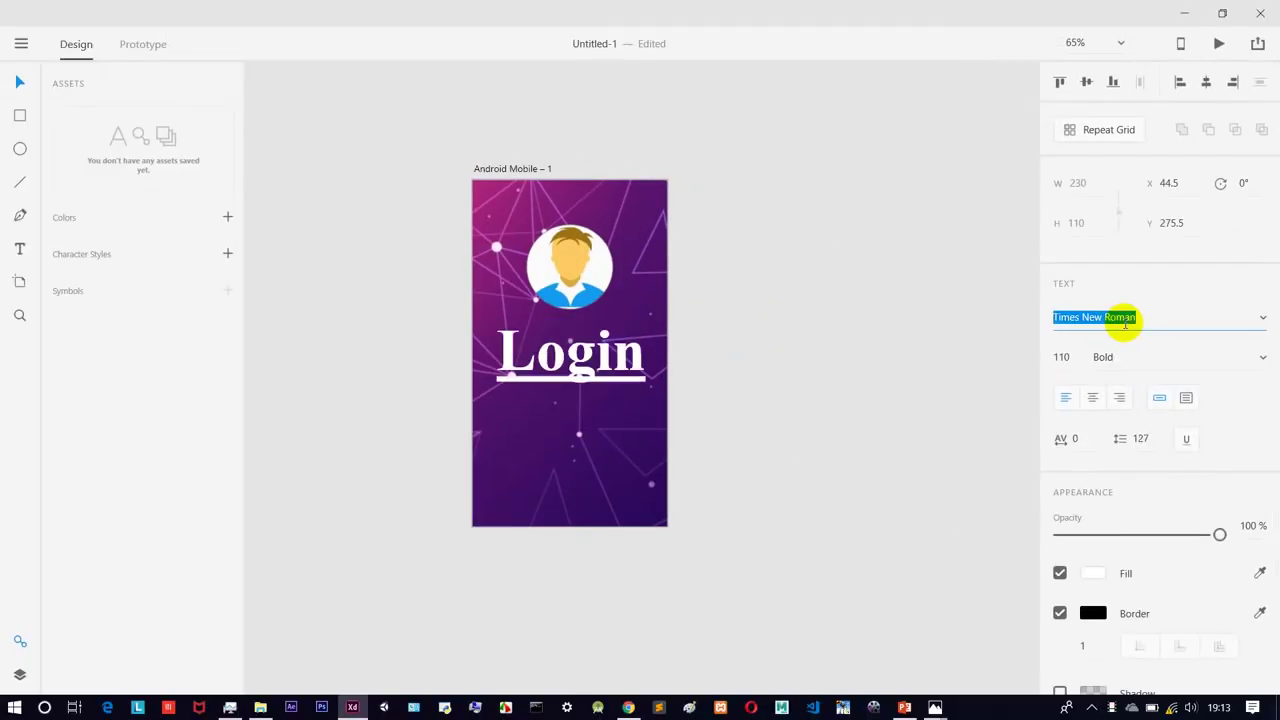
pyautogui.press('Up')
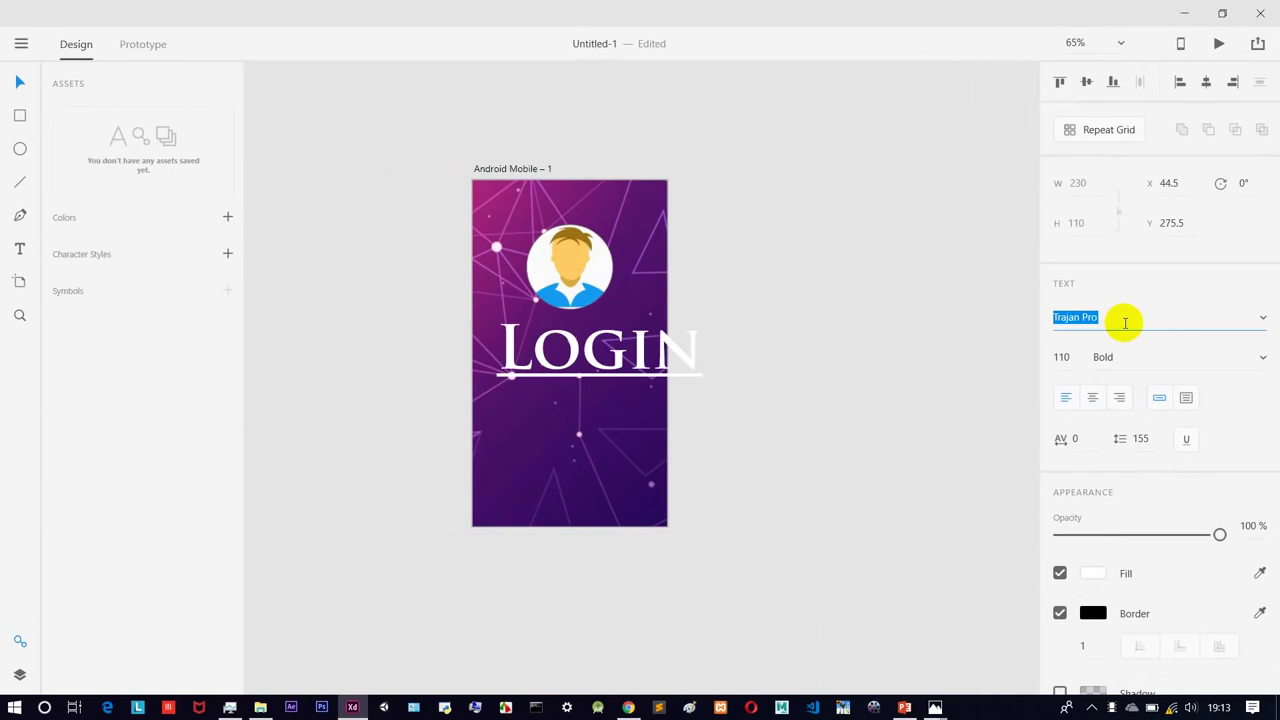
pyautogui.press('Up')
pyautogui.press('Up')
pyautogui.press('Up')
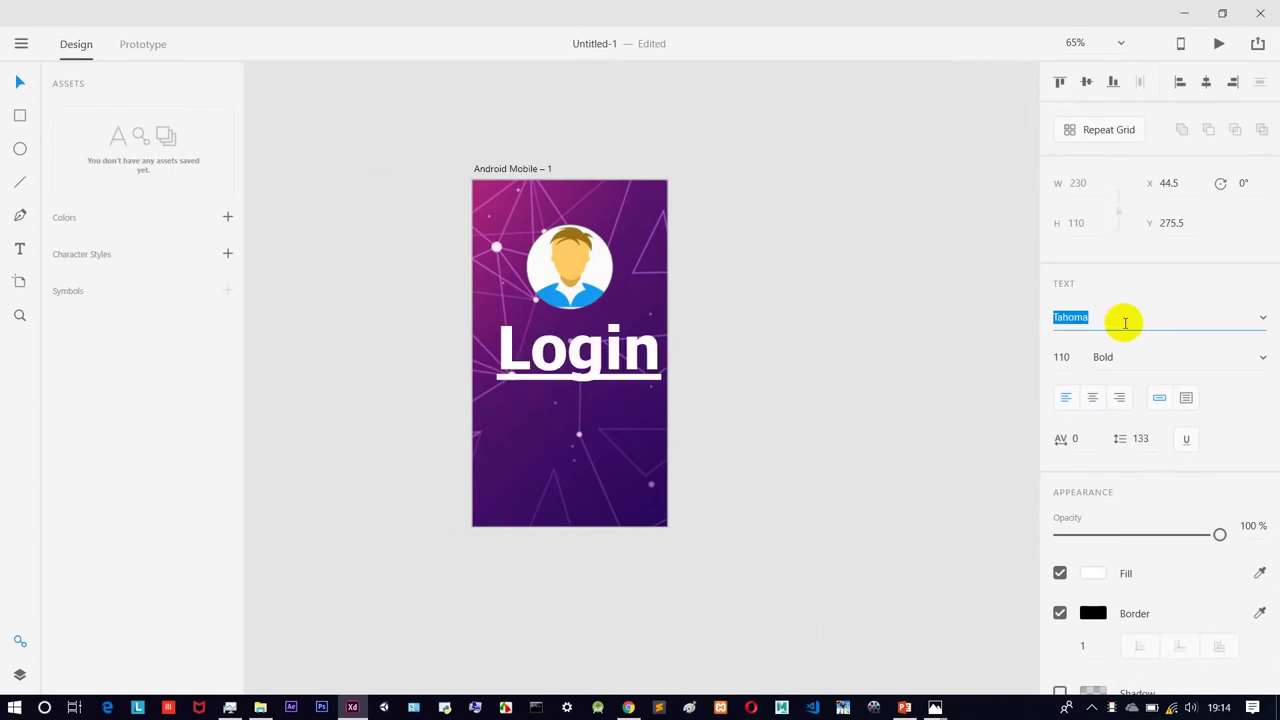
pyautogui.press('Up')
pyautogui.press('Down')
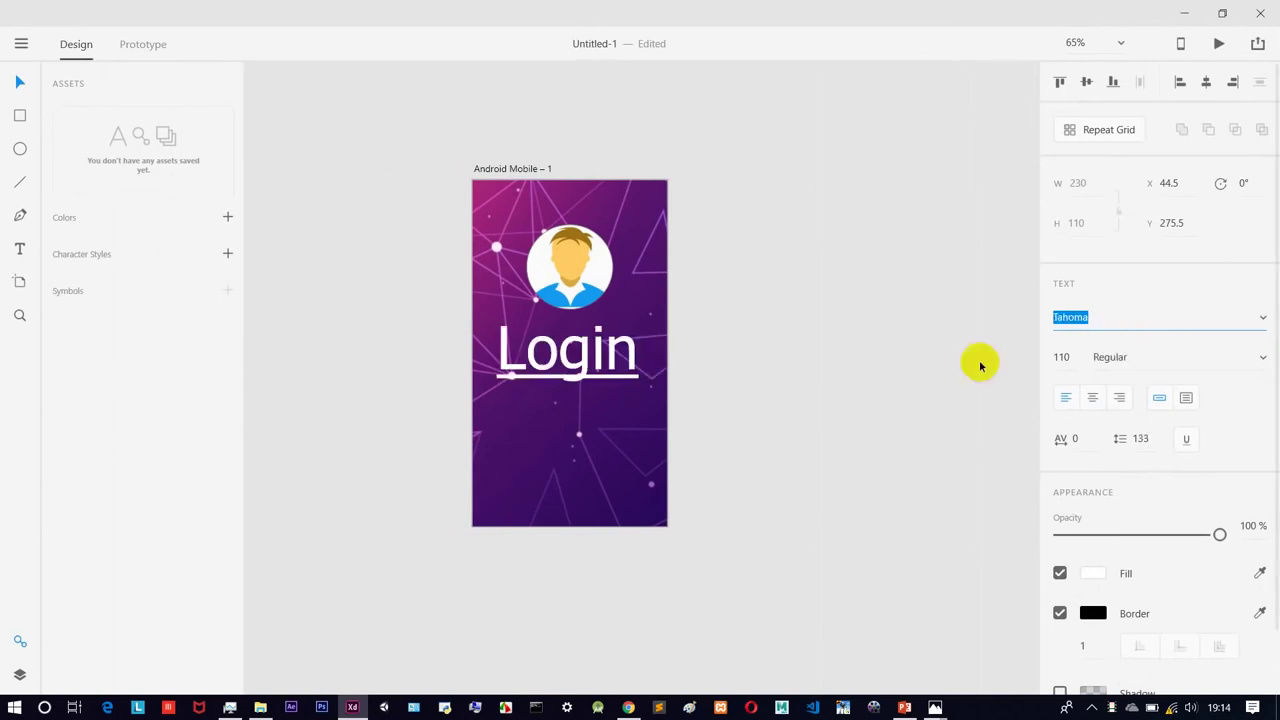
pyautogui.press('Return')
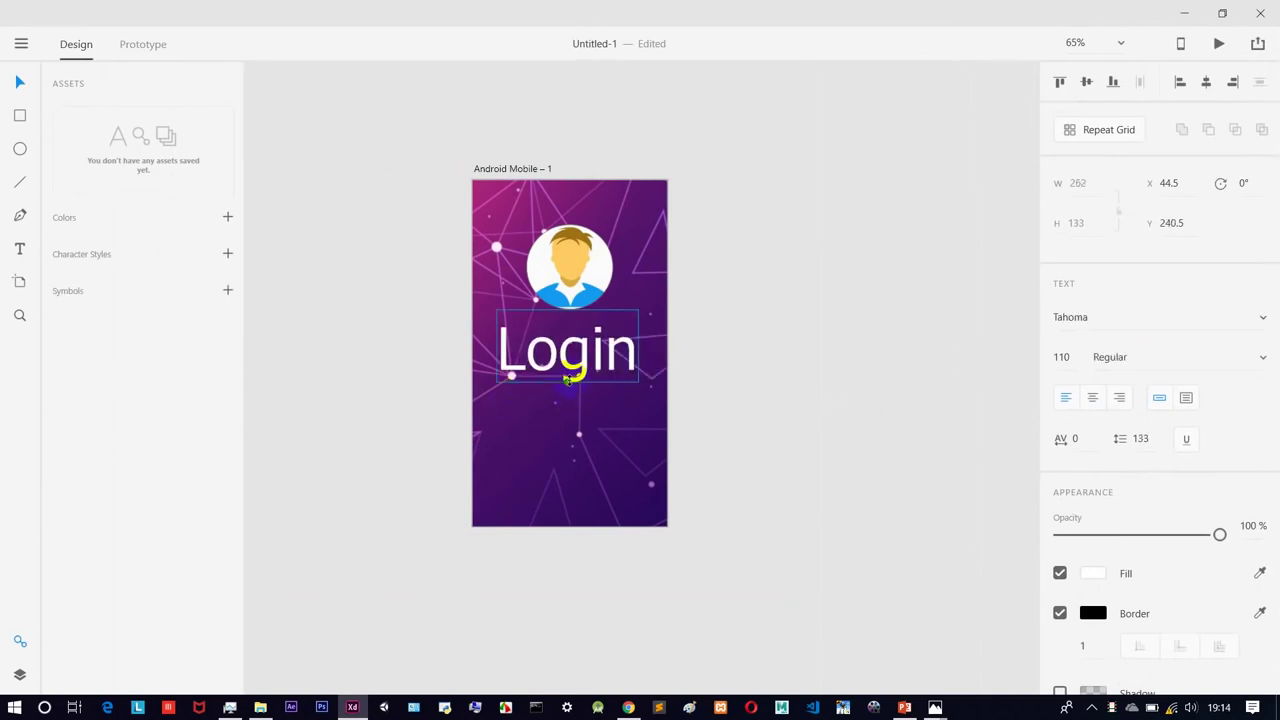
pyautogui.moveTo(567, 378); pyautogui.dragTo(532, 366)
# Step: Try a near-black fill with a white border on the Login text
pyautogui.scroll(-1, 1155, 513)
pyautogui.scroll(-1, 1155, 513)
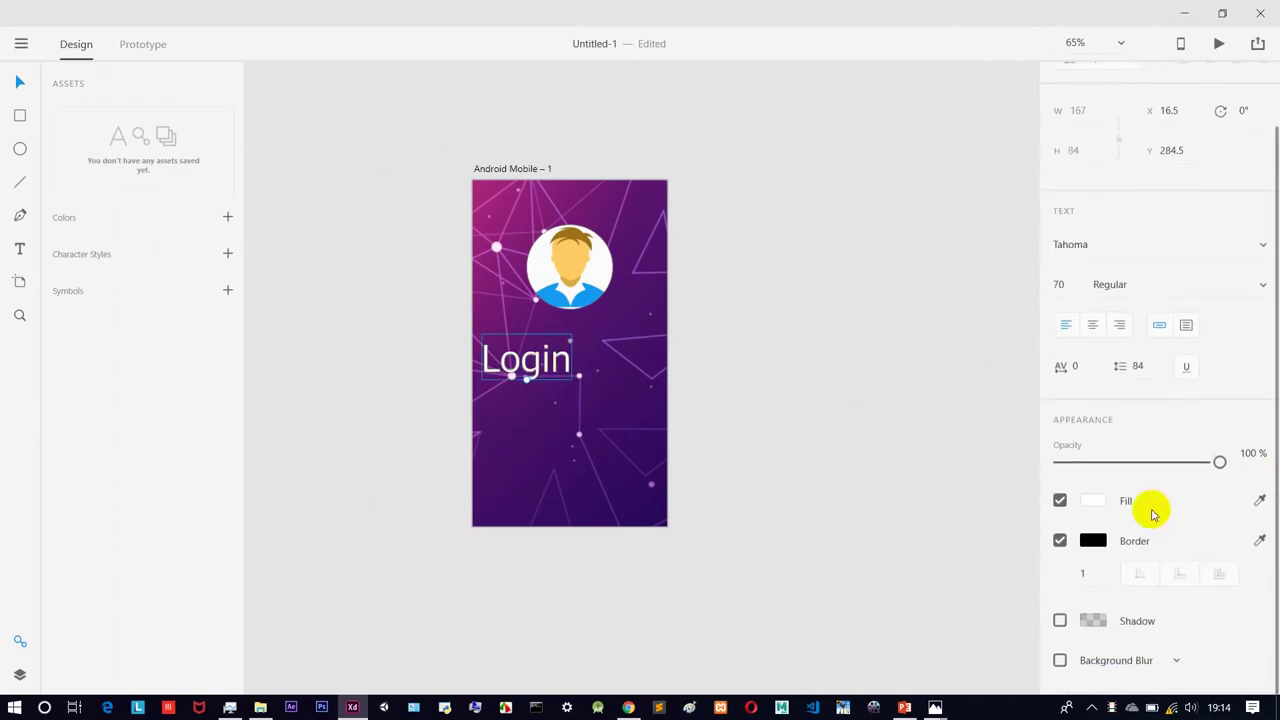
pyautogui.click(1097, 501)
pyautogui.click(946, 462)
pyautogui.moveTo(946, 462); pyautogui.dragTo(888, 533)
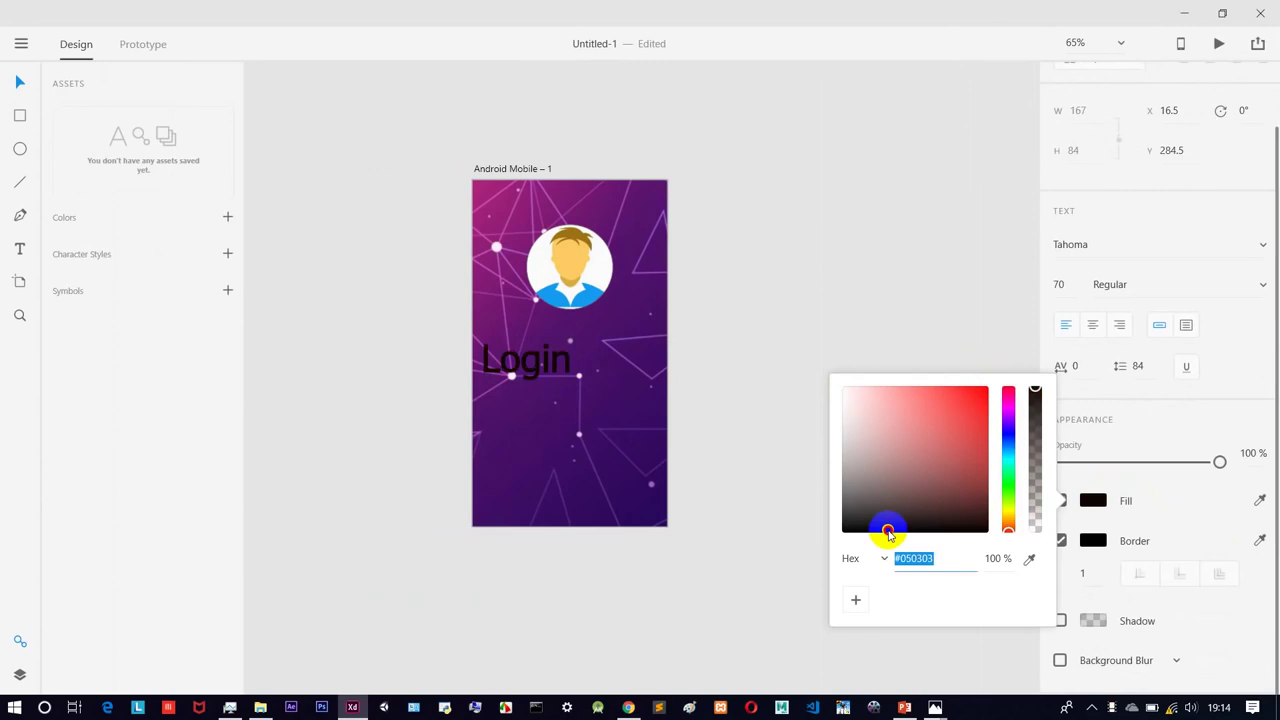
pyautogui.click(1213, 533)
pyautogui.click(1092, 540)
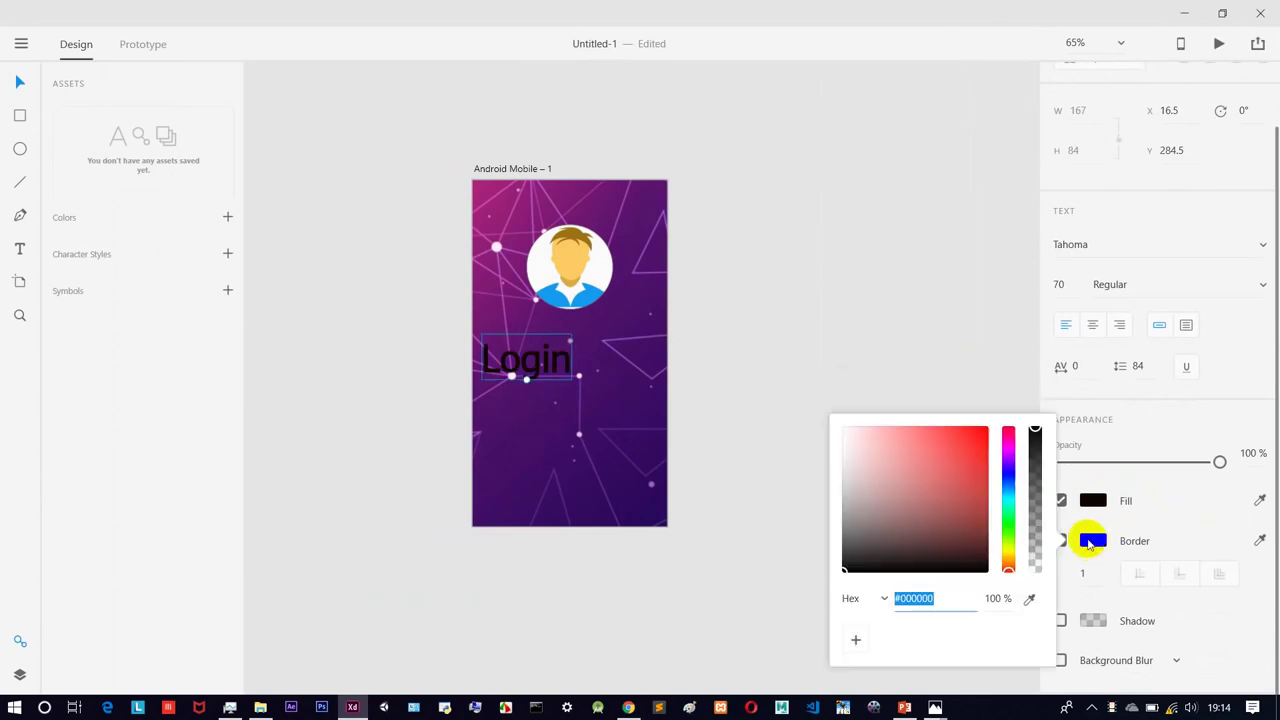
pyautogui.click(920, 495)
pyautogui.moveTo(920, 495); pyautogui.dragTo(831, 420)
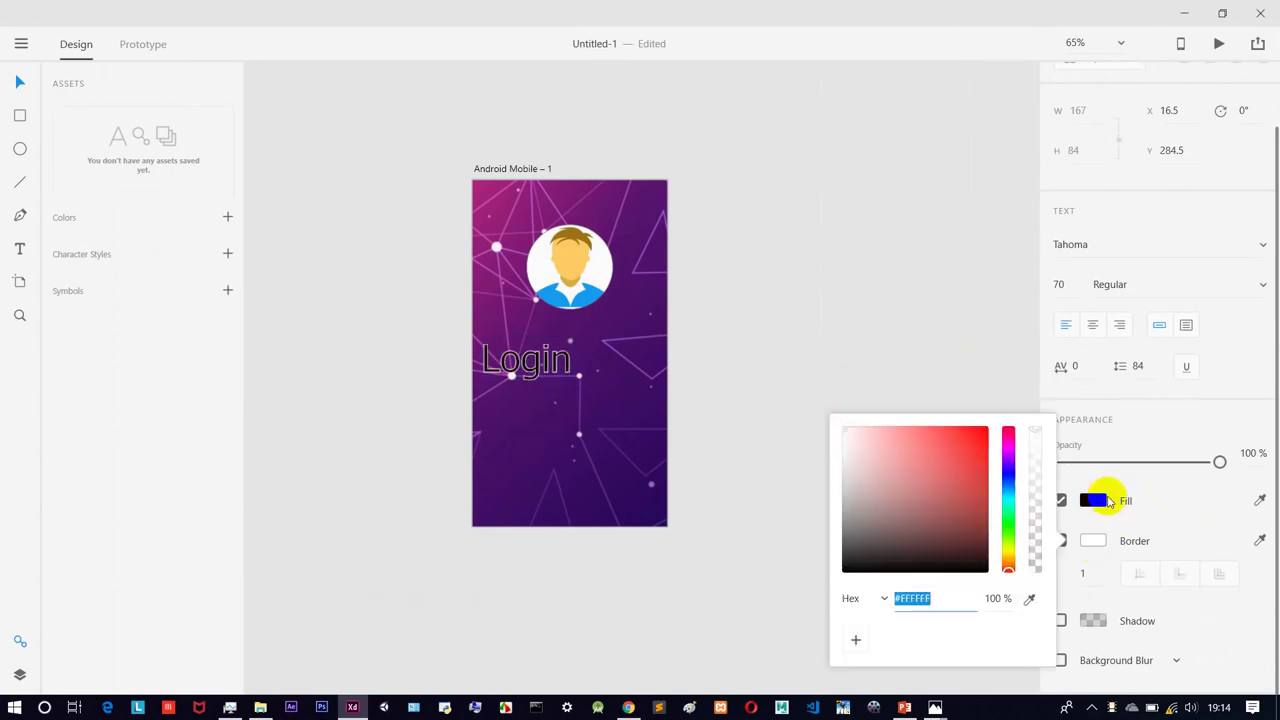
pyautogui.click(592, 396)
pyautogui.click(891, 320)
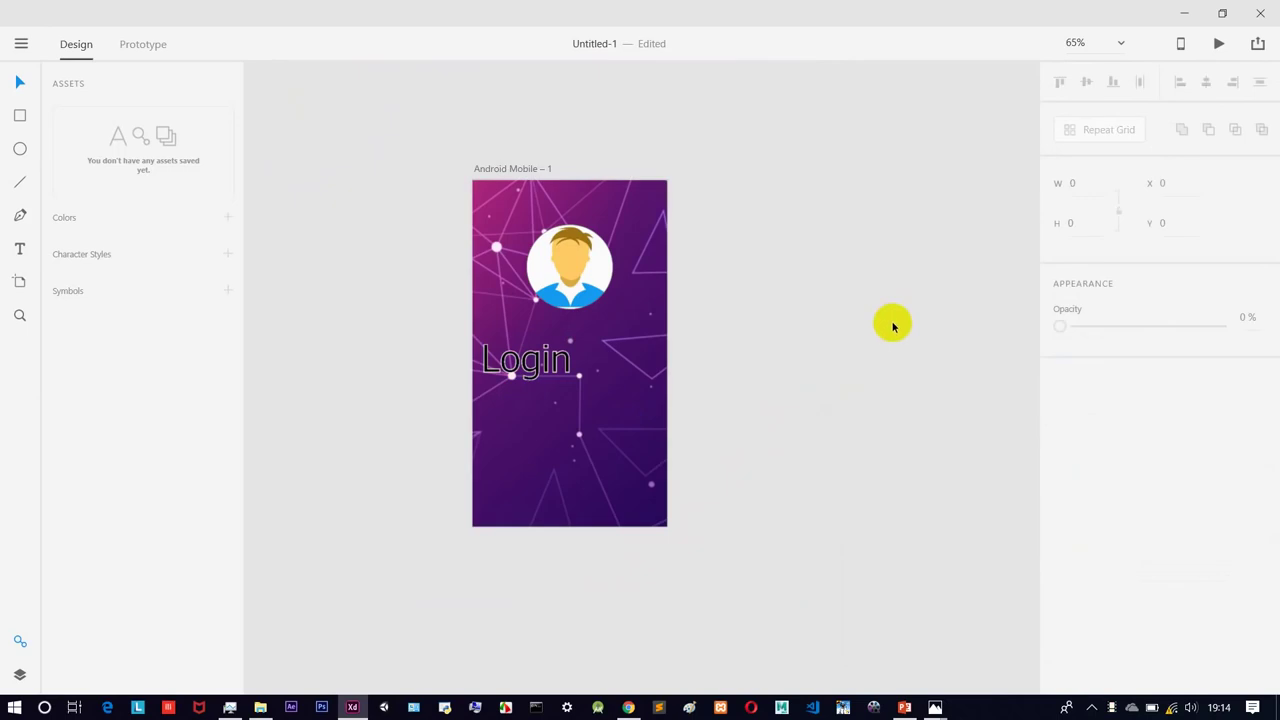
# Step: Move the Login text slightly up and to the right, and set its fill to white
pyautogui.moveTo(561, 366); pyautogui.dragTo(573, 367)
pyautogui.scroll(-2, 1150, 528)
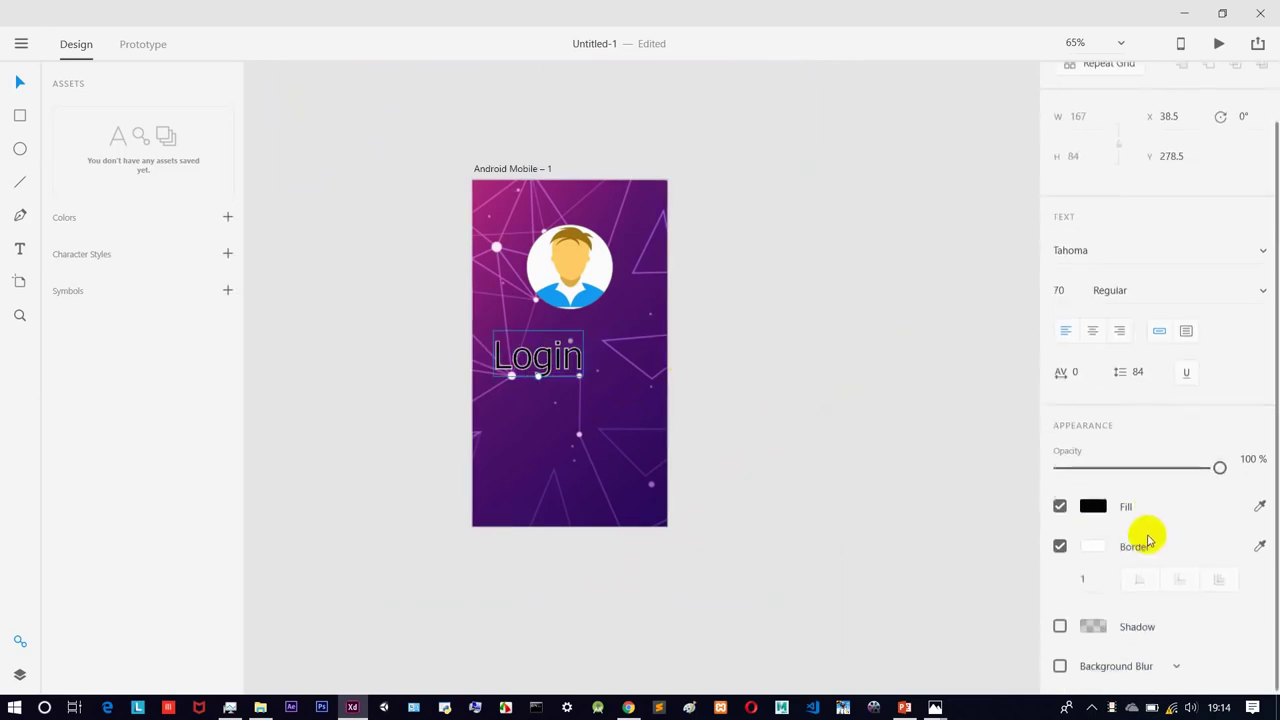
pyautogui.click(1093, 502)
pyautogui.moveTo(944, 471); pyautogui.dragTo(845, 362)
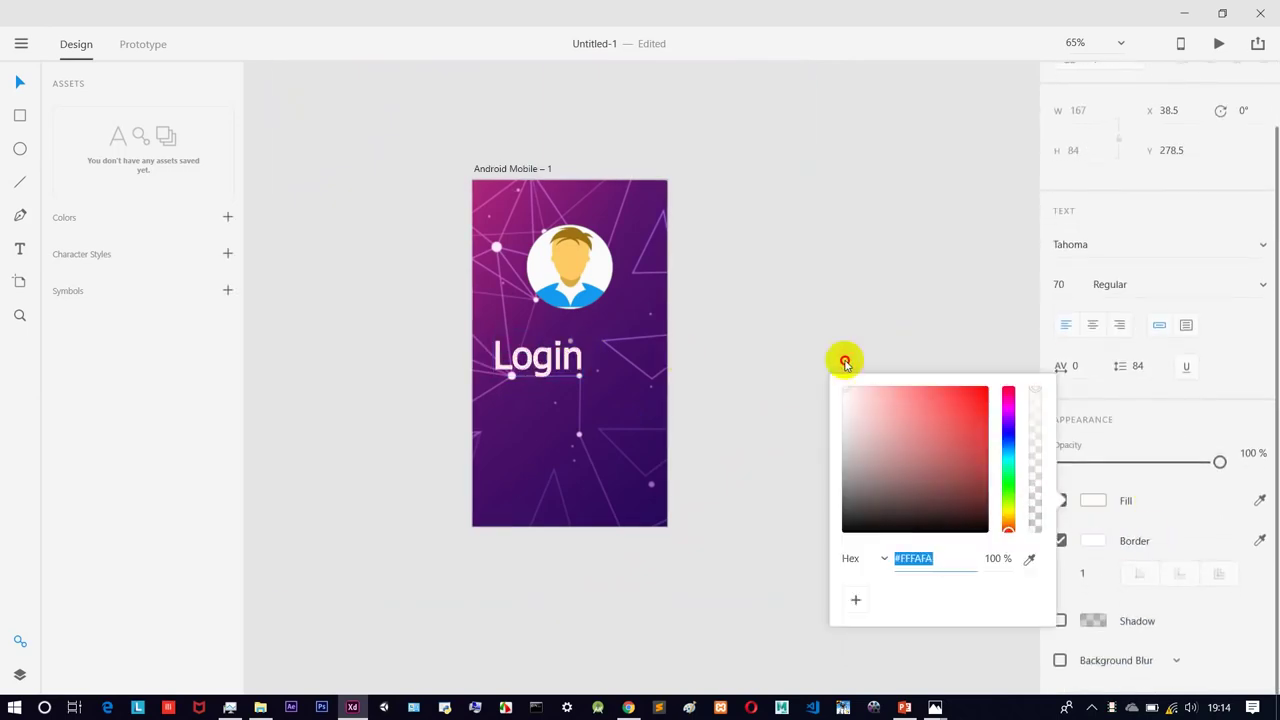
# Step: Give the Login text a black border 0.5 wide and turn on its shadow
pyautogui.click(1095, 575)
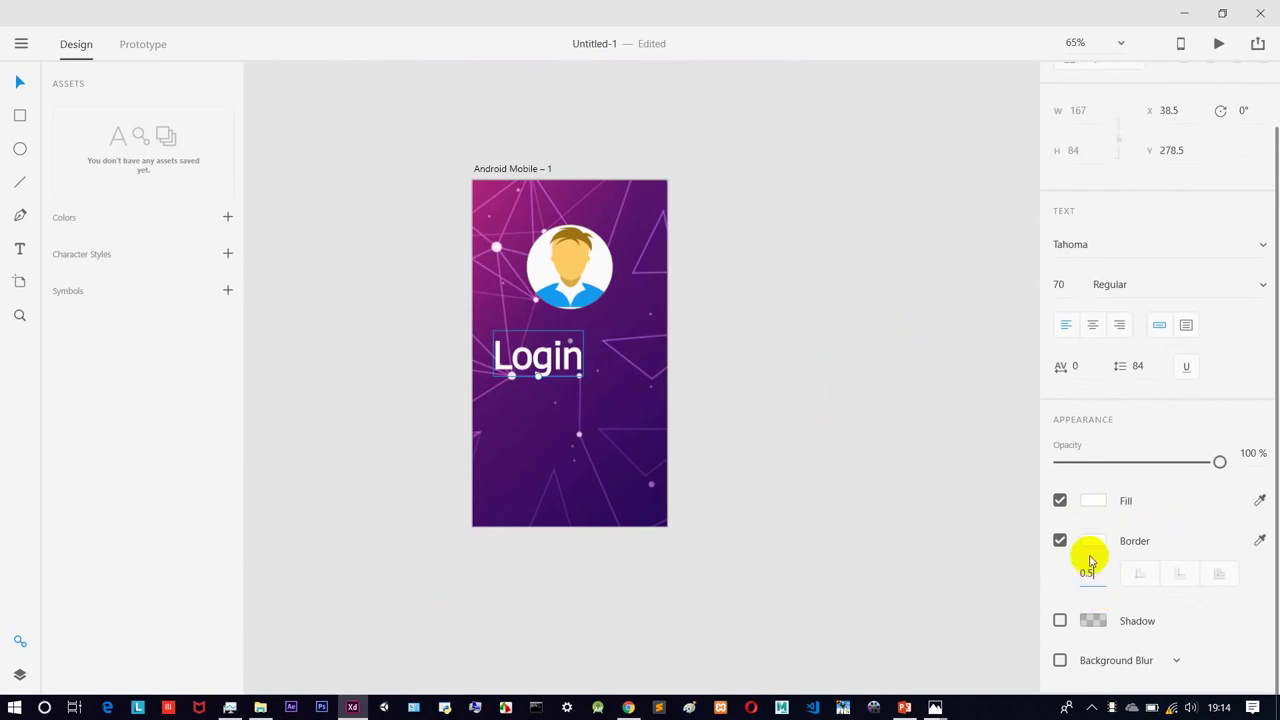
pyautogui.click(1100, 543)
pyautogui.click(921, 521)
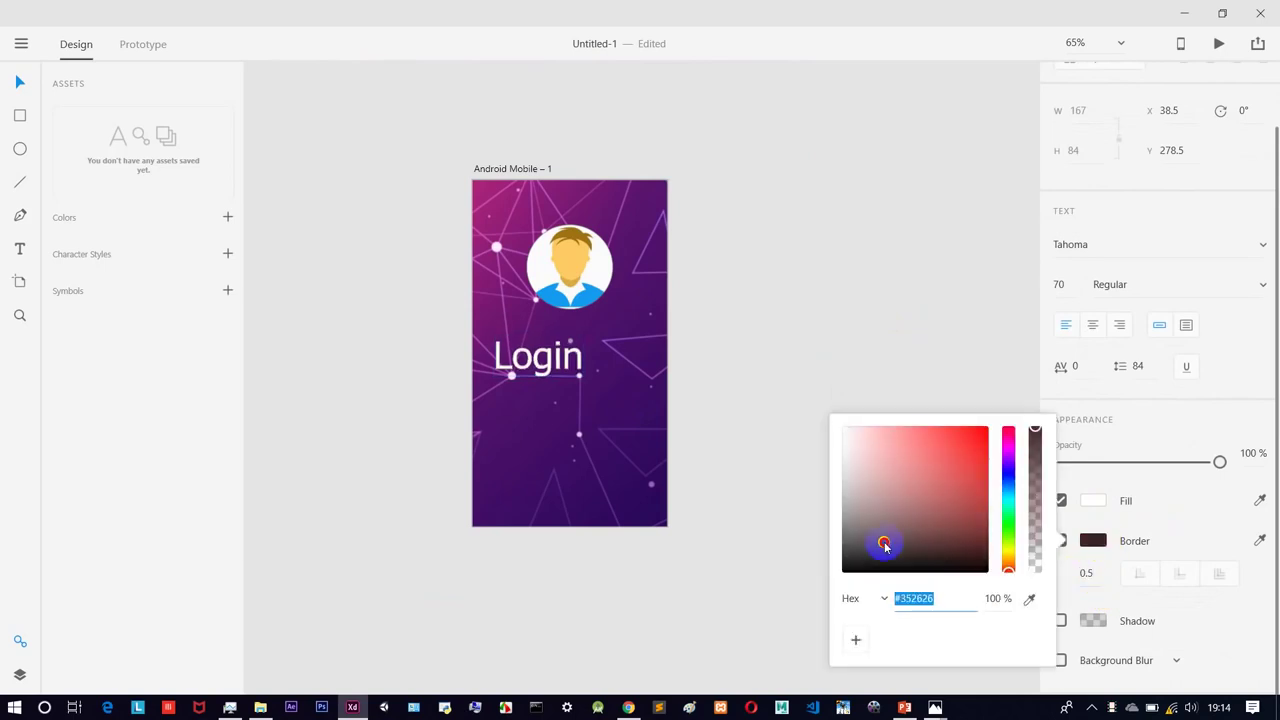
pyautogui.moveTo(867, 565); pyautogui.dragTo(843, 588)
pyautogui.click(1231, 624)
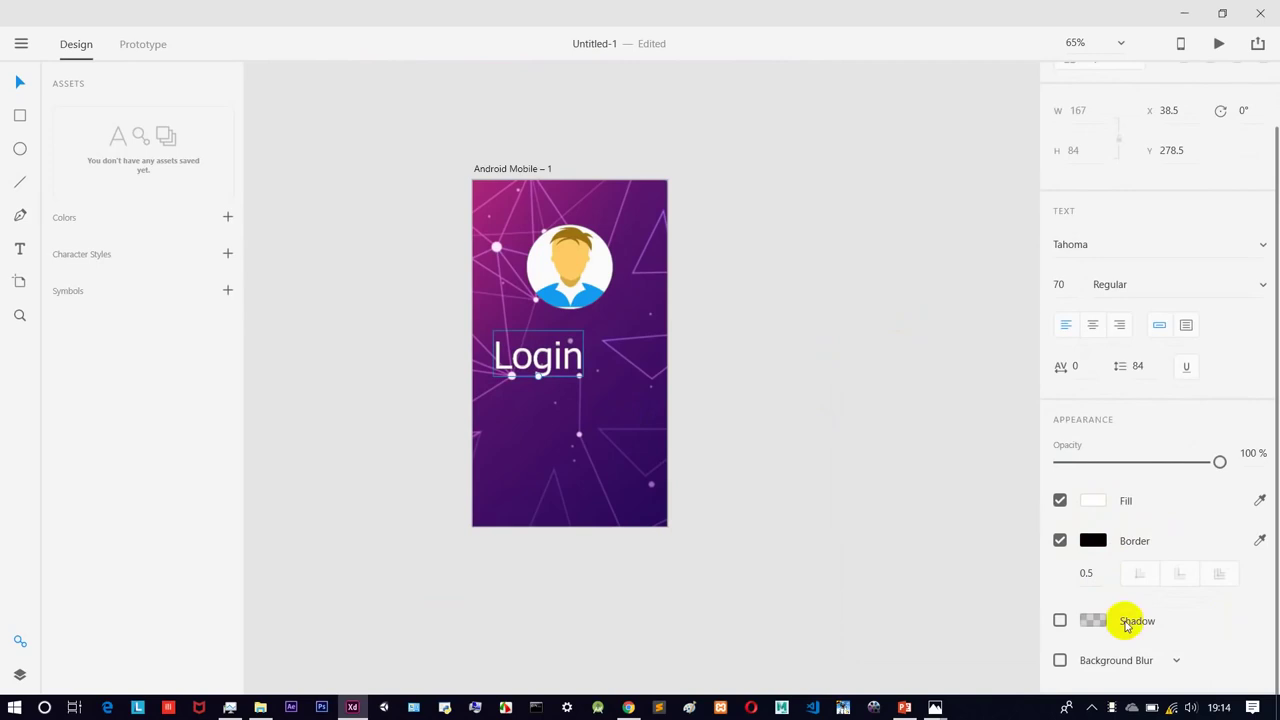
pyautogui.click(1059, 620)
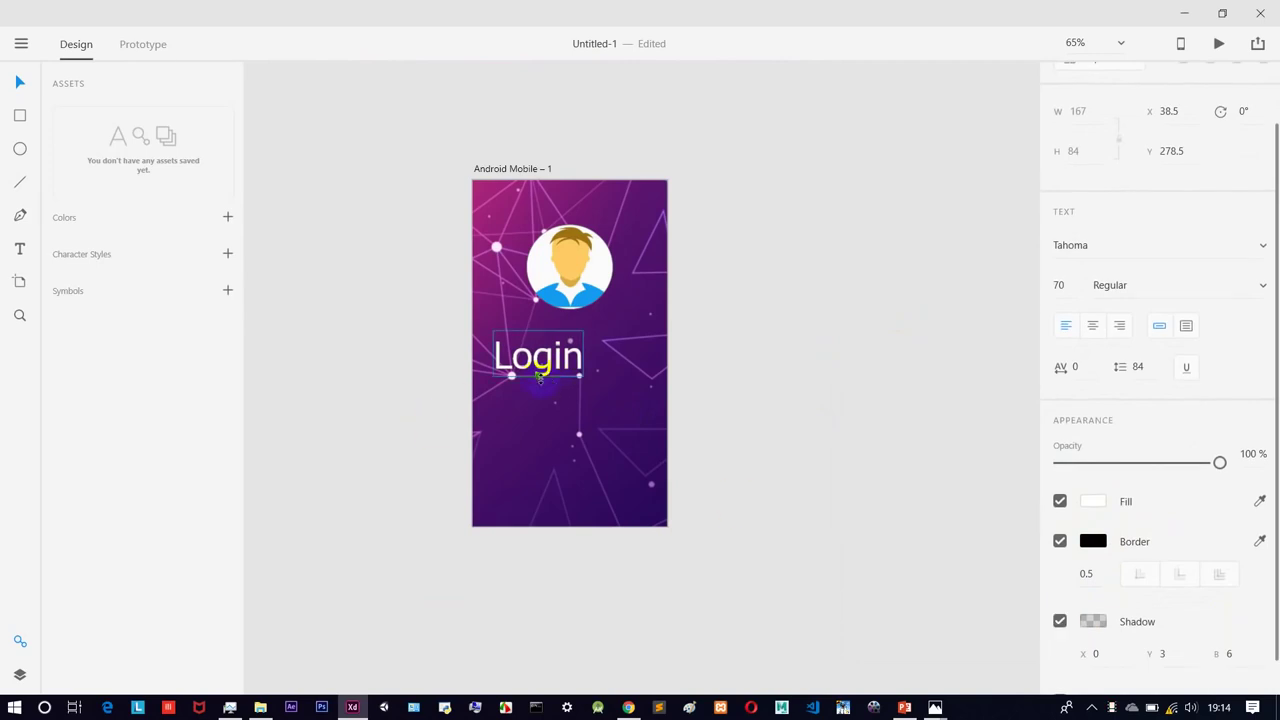
# Step: Reduce the Login text to size 50 and place it roughly centred beneath the avatar
pyautogui.hotkey('shift', 'Down')
pyautogui.hotkey('shift', 'Down')
pyautogui.moveTo(537, 360); pyautogui.dragTo(566, 363)
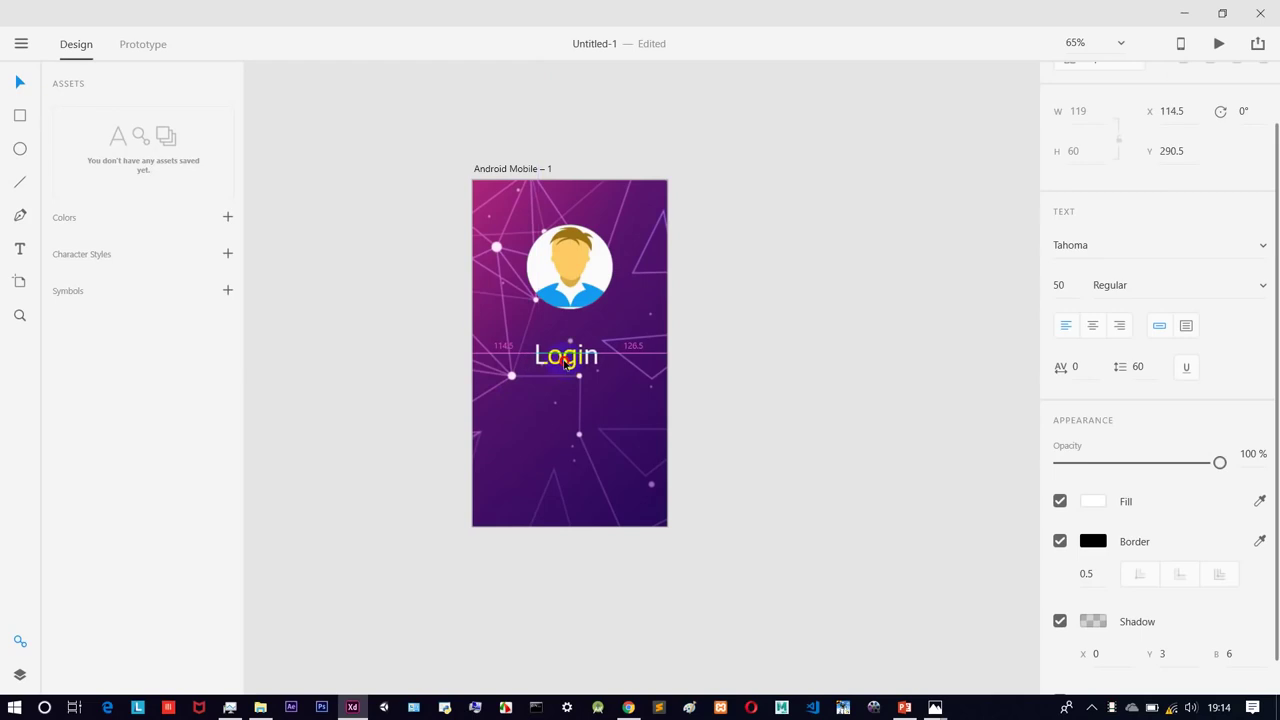
pyautogui.click(857, 360)
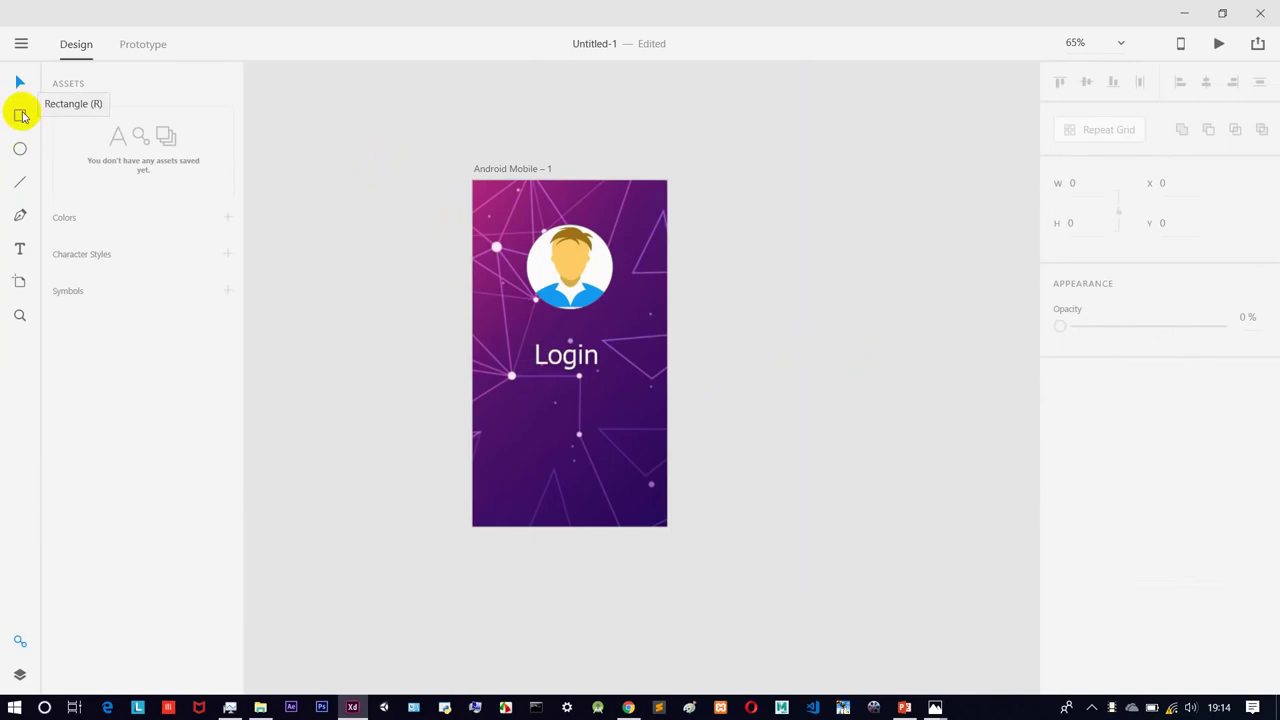
# Step: Draw a white rectangle about 292 by 58 directly below the Login text
pyautogui.click(21, 117)
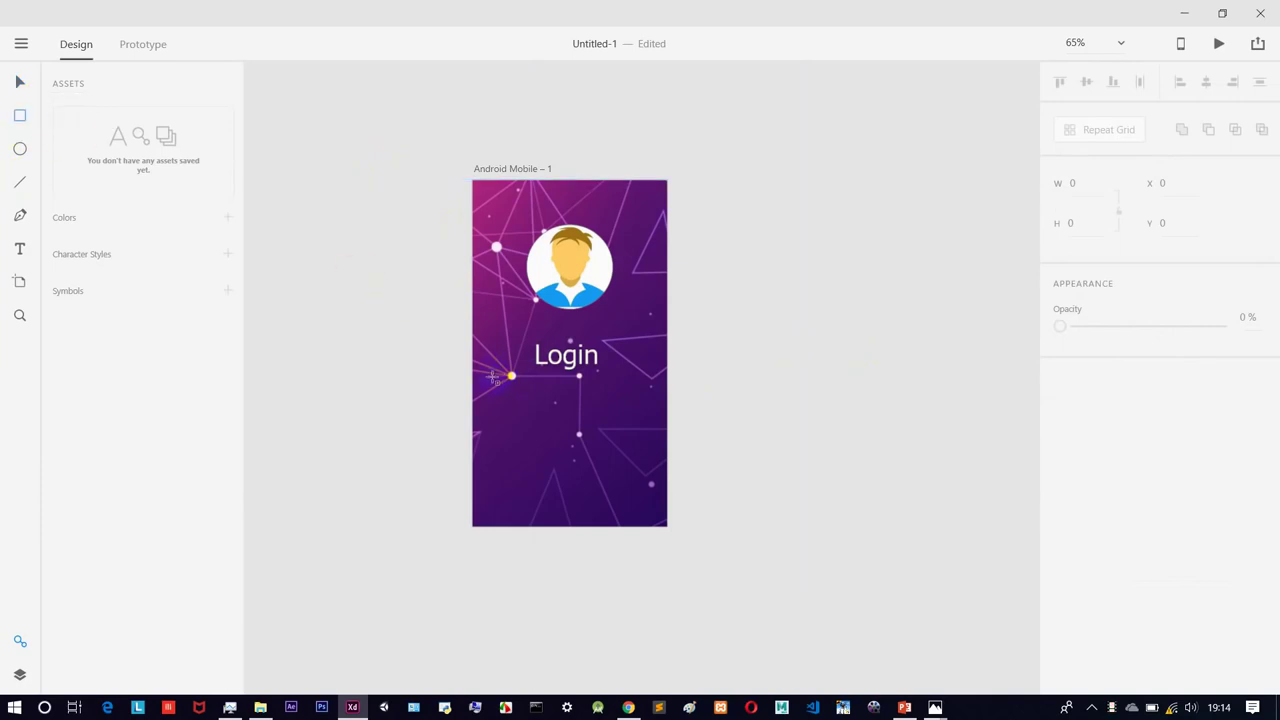
pyautogui.moveTo(491, 379)
pyautogui.mouseDown()
pyautogui.moveTo(525, 398)
pyautogui.moveTo(648, 410)
pyautogui.mouseUp()
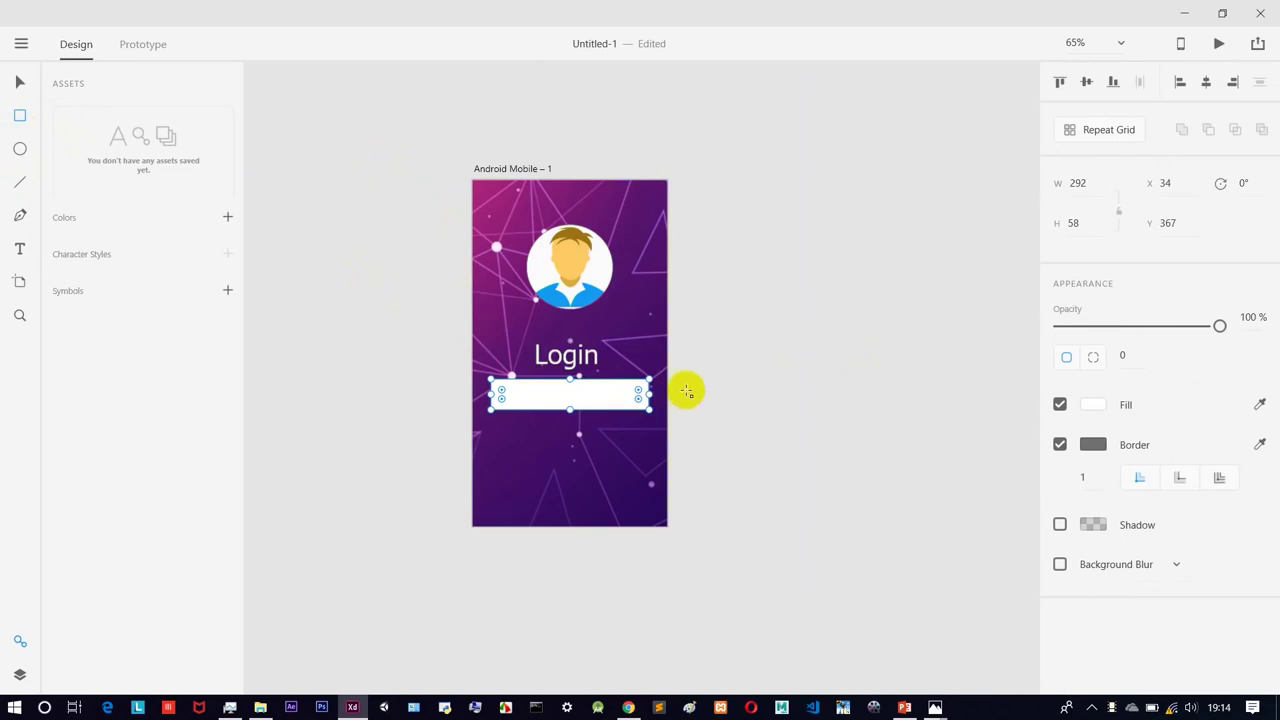
pyautogui.click(18, 116)
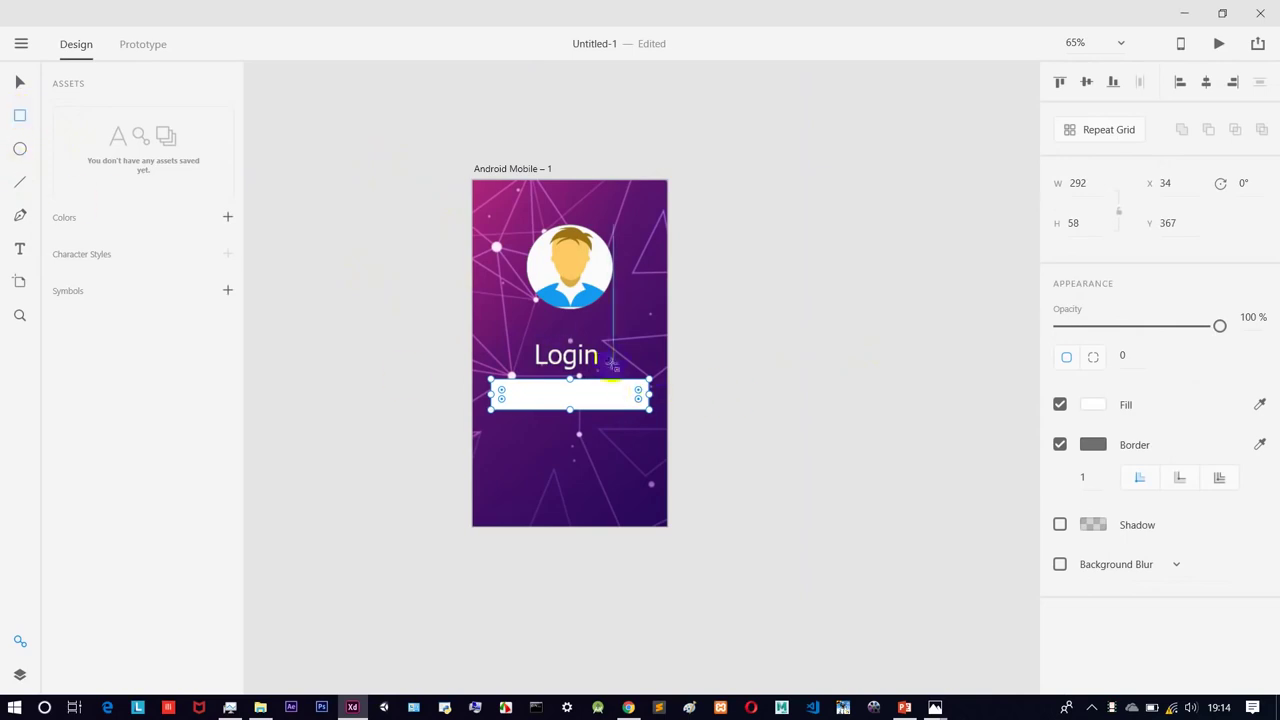
# Step: Round the white rectangle's corners fully to a radius of 29 to form a pill-shaped field
pyautogui.scroll(3, 582, 405)
pyautogui.scroll(2, 582, 405)
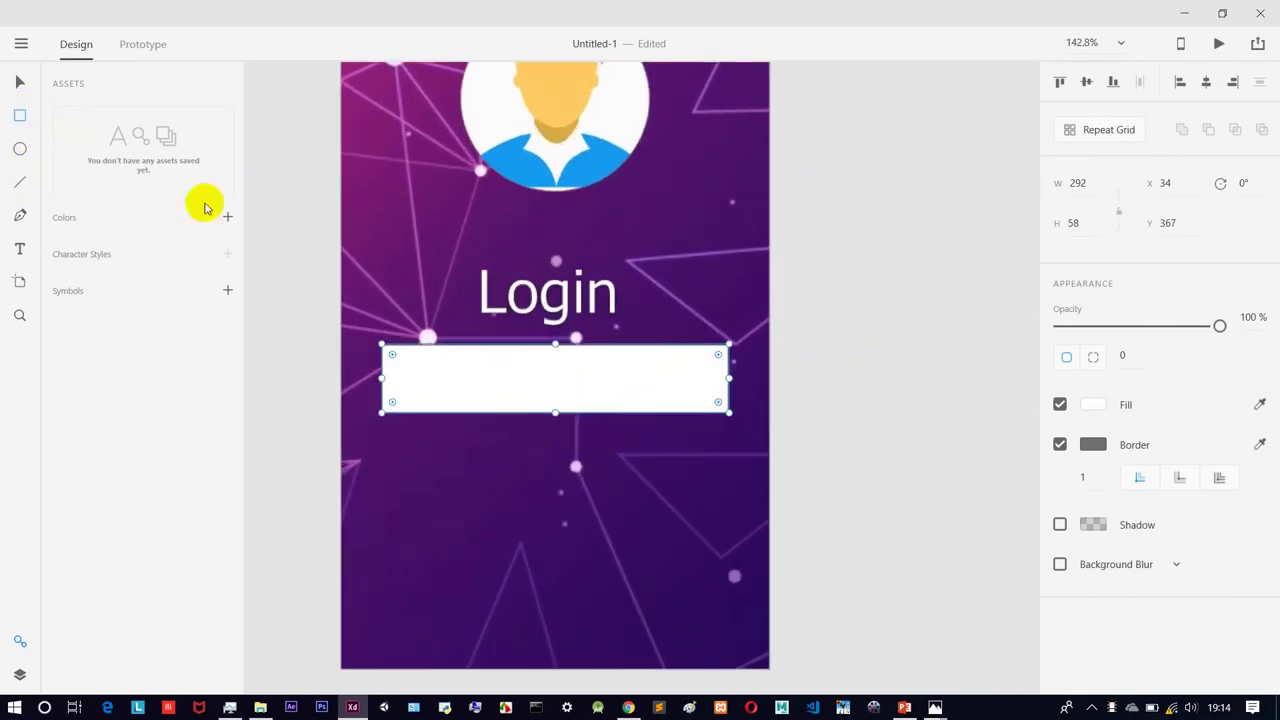
pyautogui.click(18, 85)
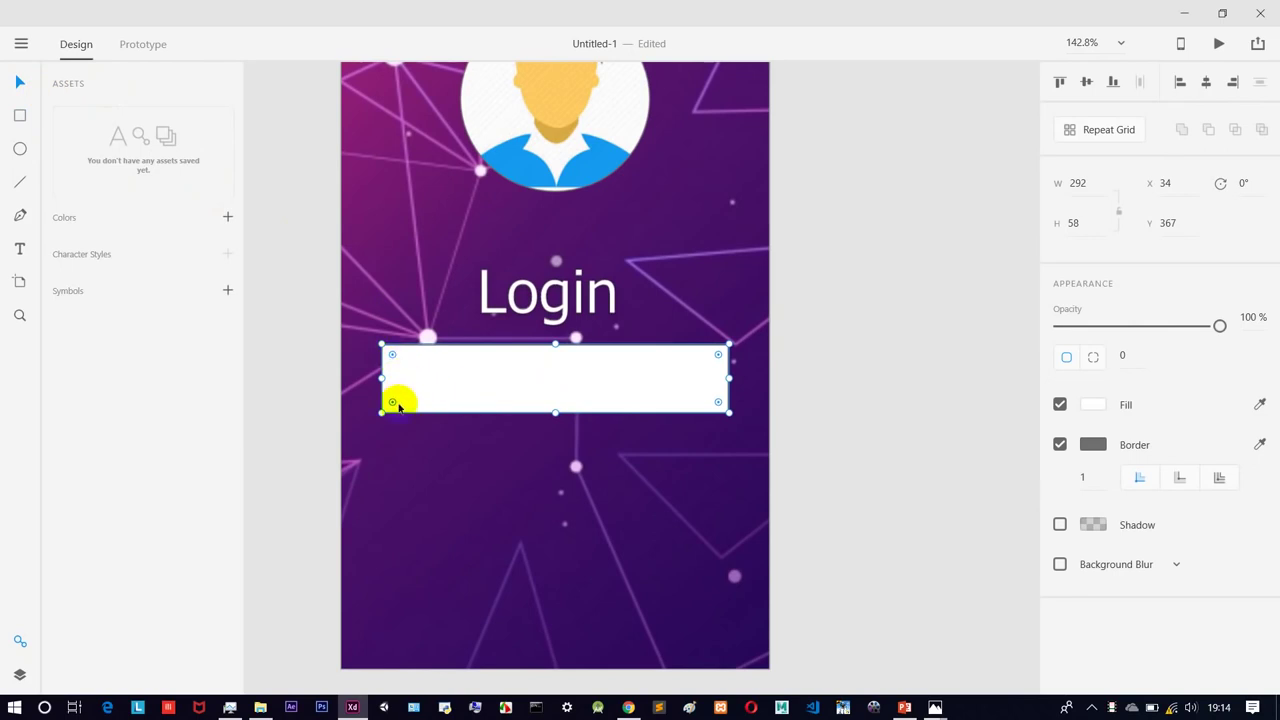
pyautogui.moveTo(394, 358); pyautogui.dragTo(477, 381)
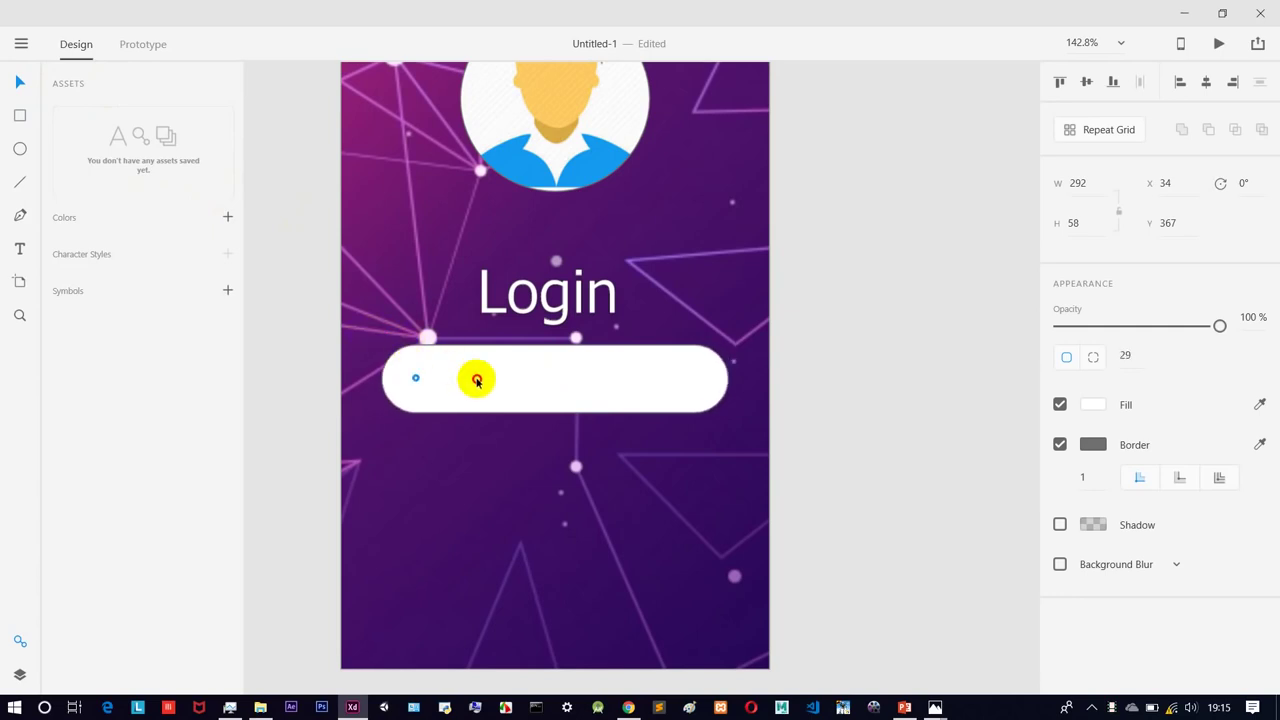
pyautogui.click(834, 312)
# Step: Duplicate the Login text directly below the white pill-shaped field
pyautogui.scroll(-1, 837, 311)
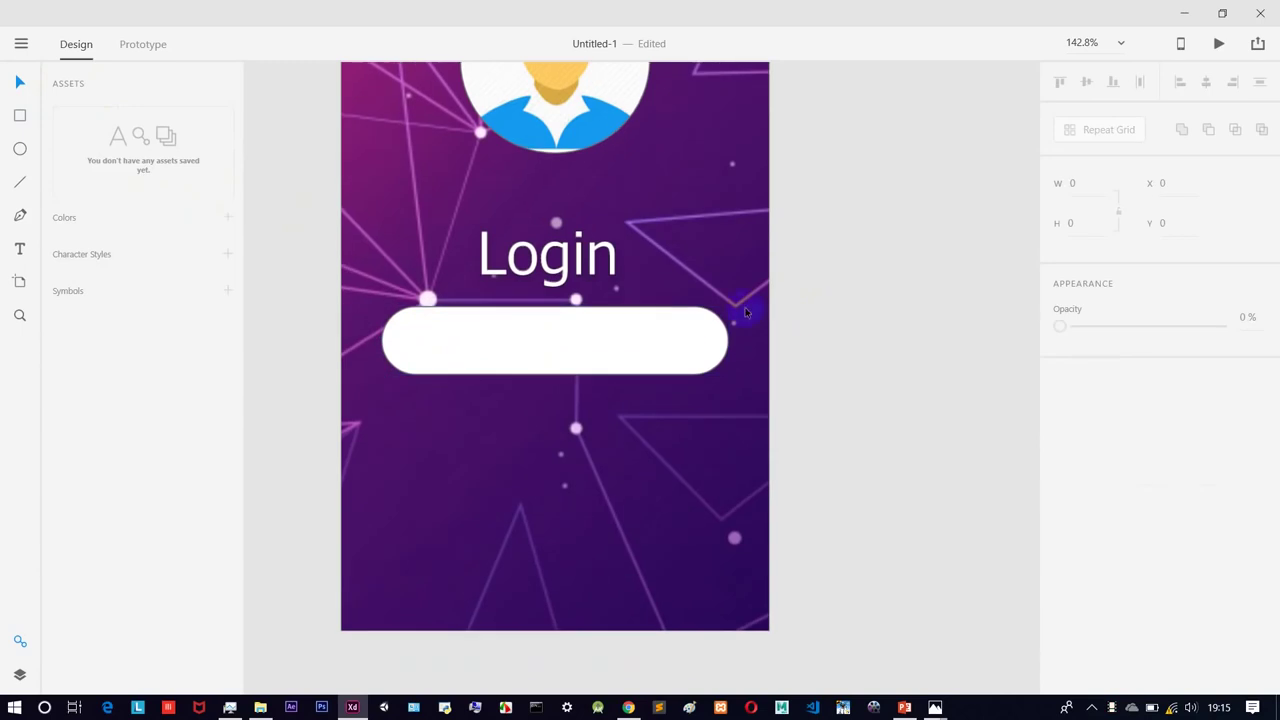
pyautogui.click(546, 283)
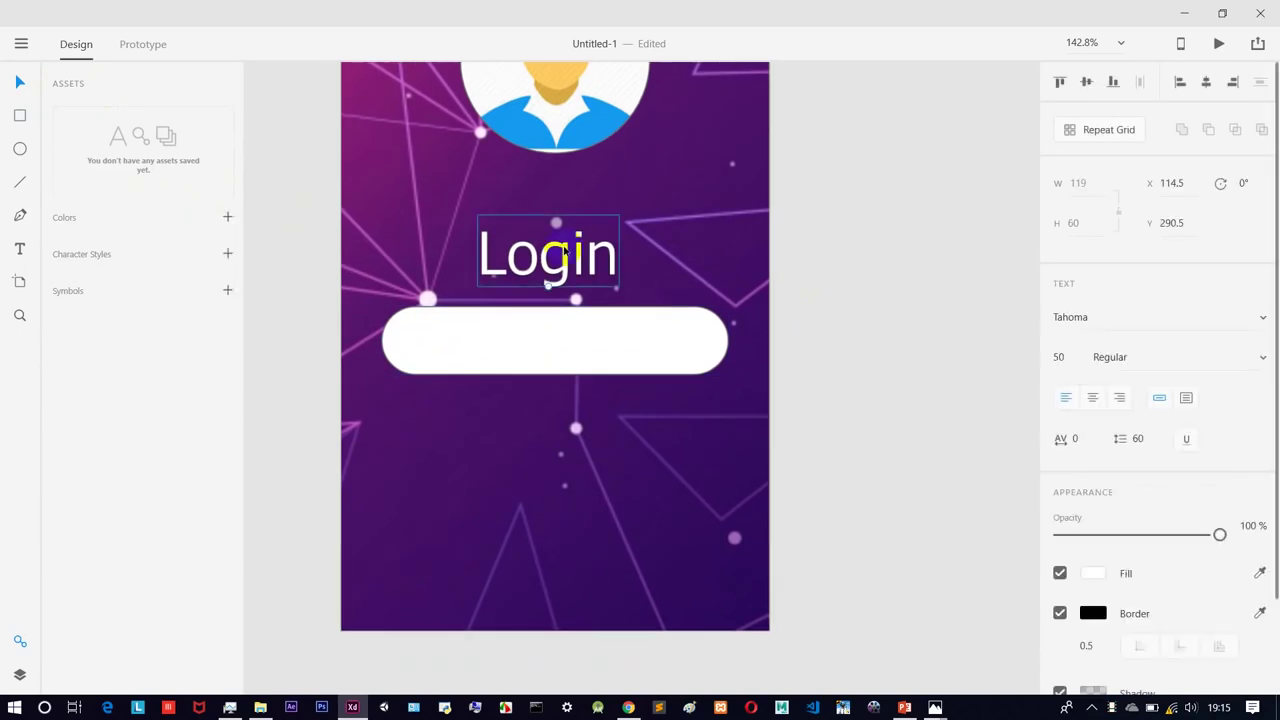
pyautogui.moveTo(563, 255); pyautogui.dragTo(565, 415)
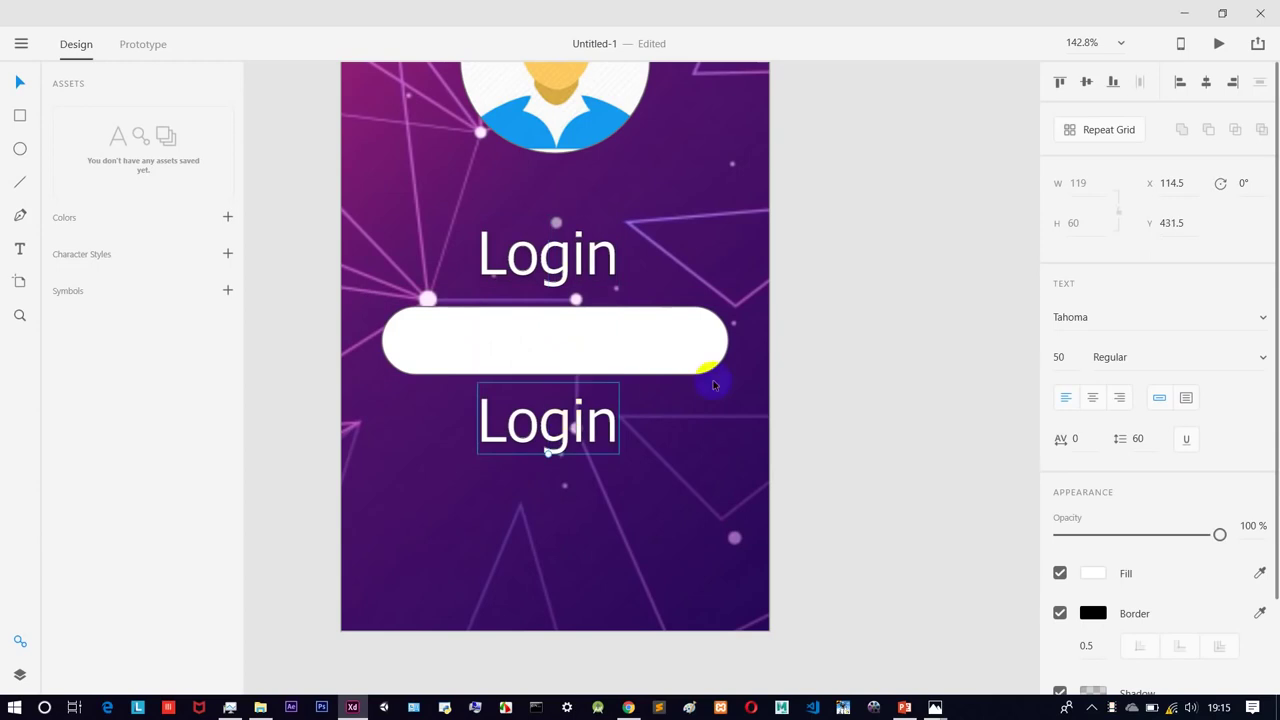
# Step: Change the copied text to "Password" and centre it in line with the Login heading
pyautogui.doubleClick(594, 425)
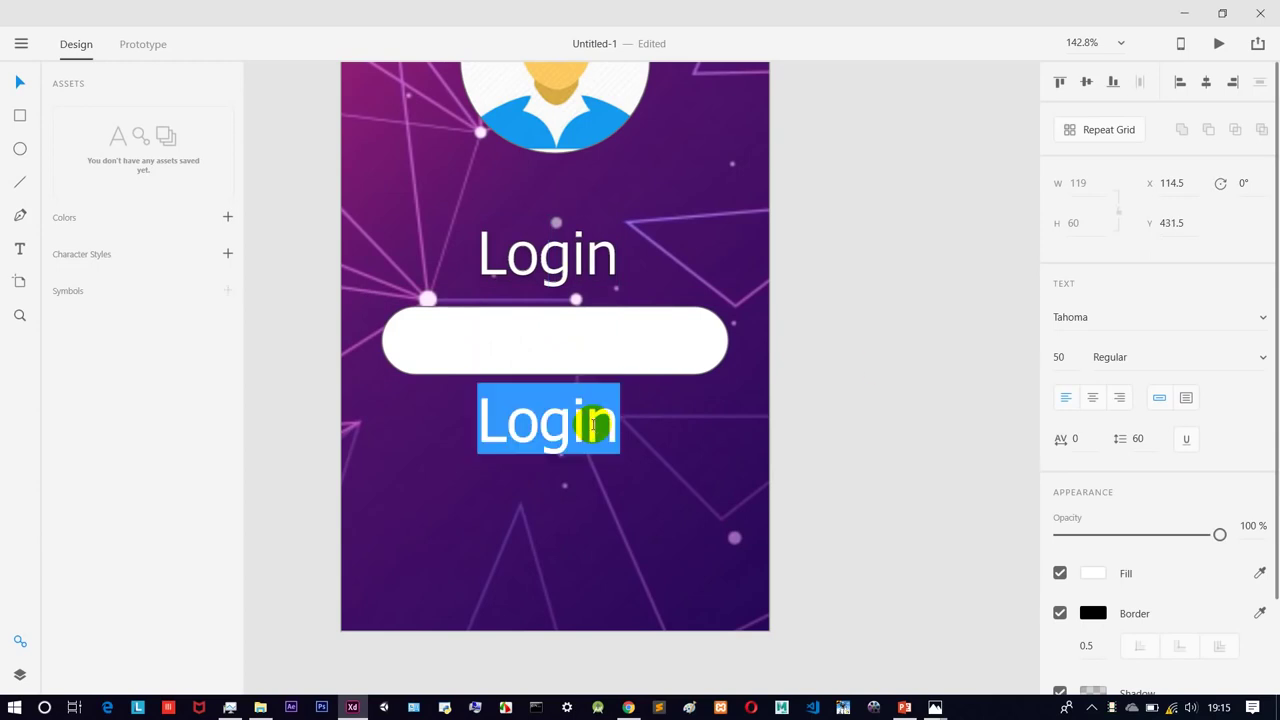
pyautogui.write('P')
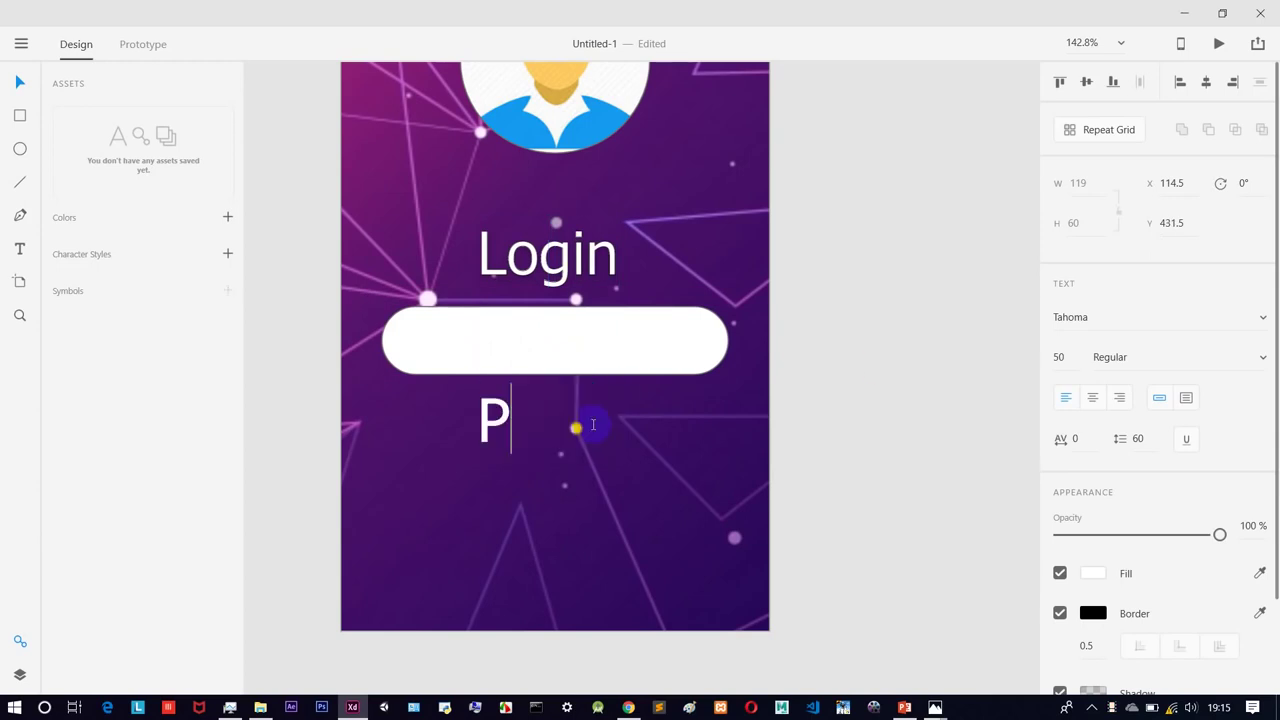
pyautogui.write('assword')
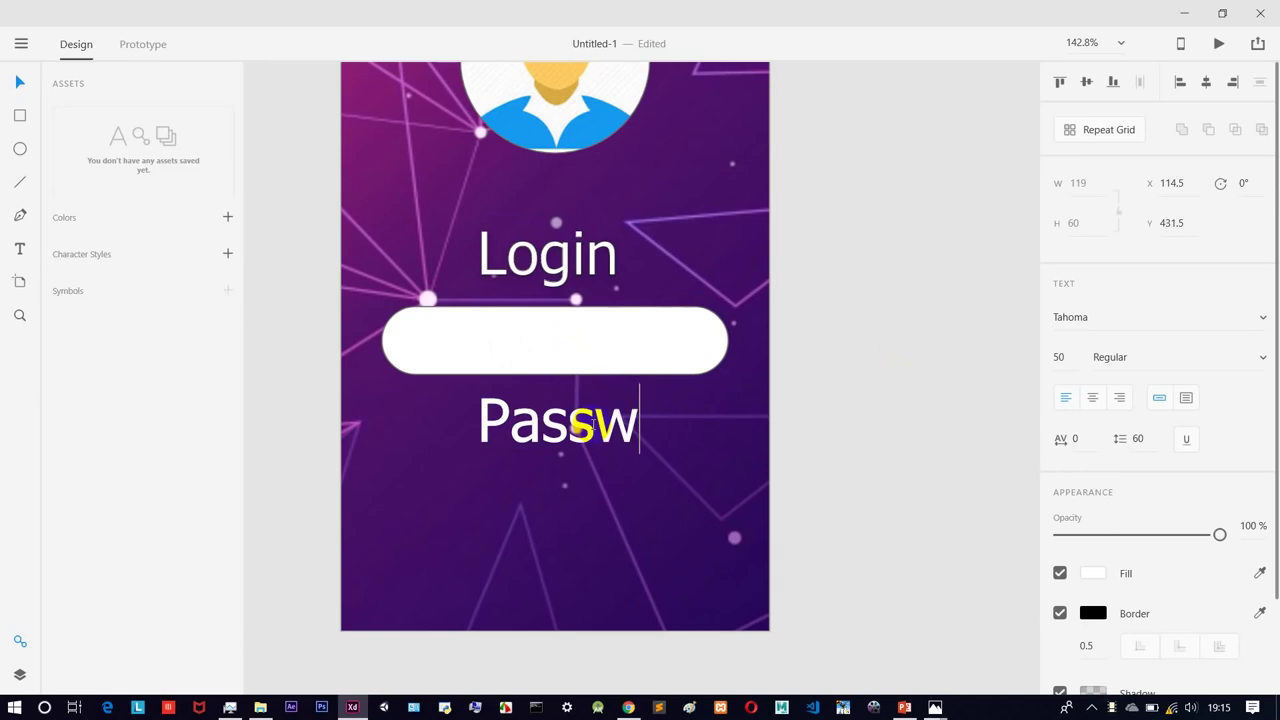
pyautogui.click(874, 423)
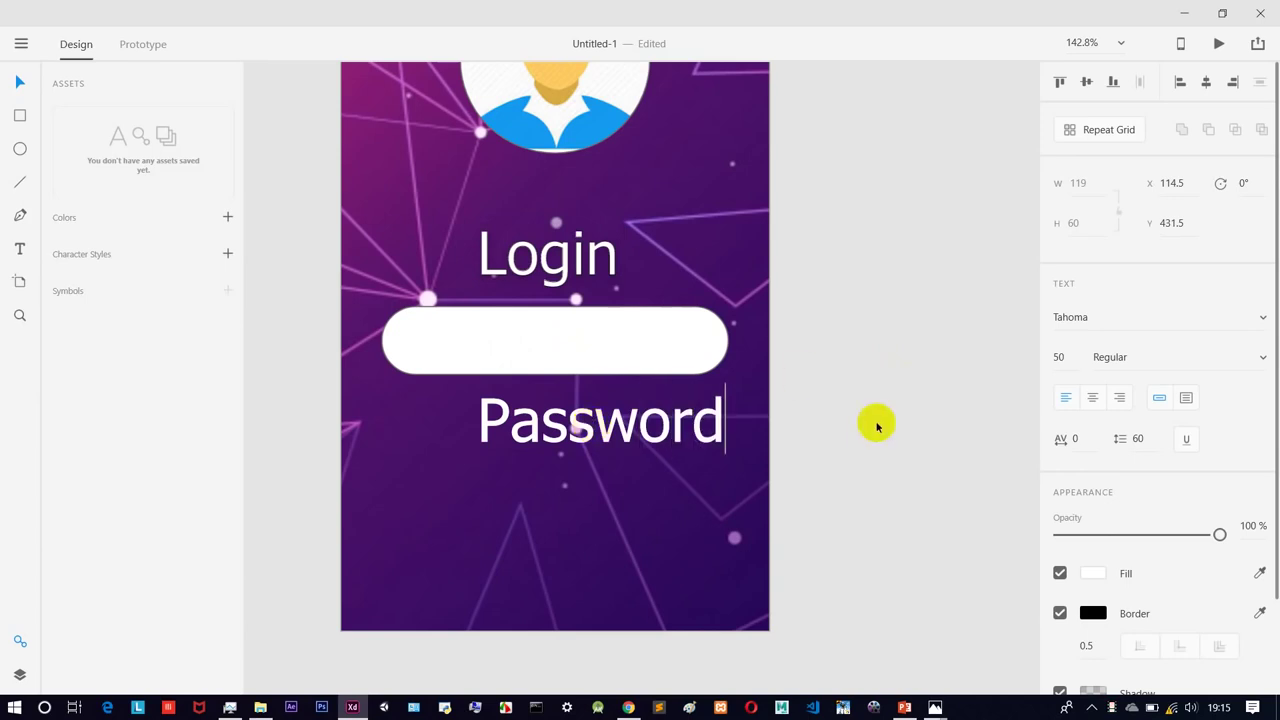
pyautogui.click(704, 423)
pyautogui.moveTo(622, 423); pyautogui.dragTo(577, 420)
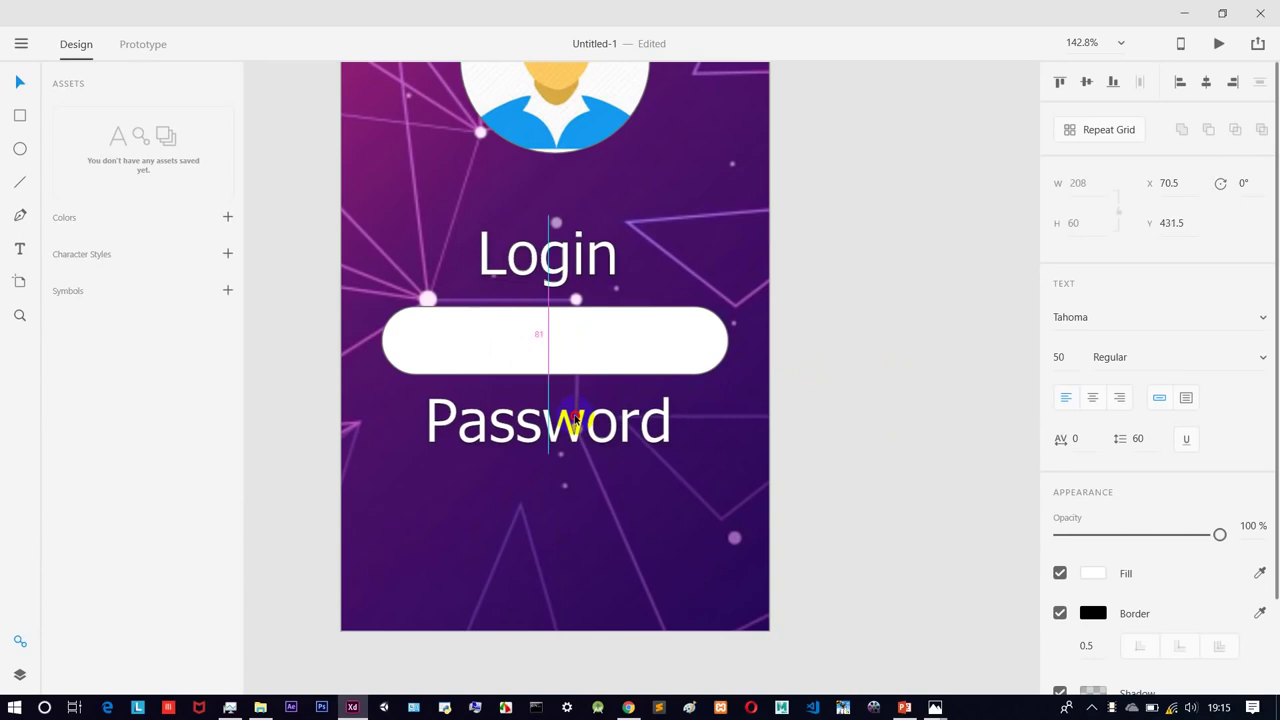
# Step: Duplicate the white pill-shaped field directly below the Password text
pyautogui.click(603, 334)
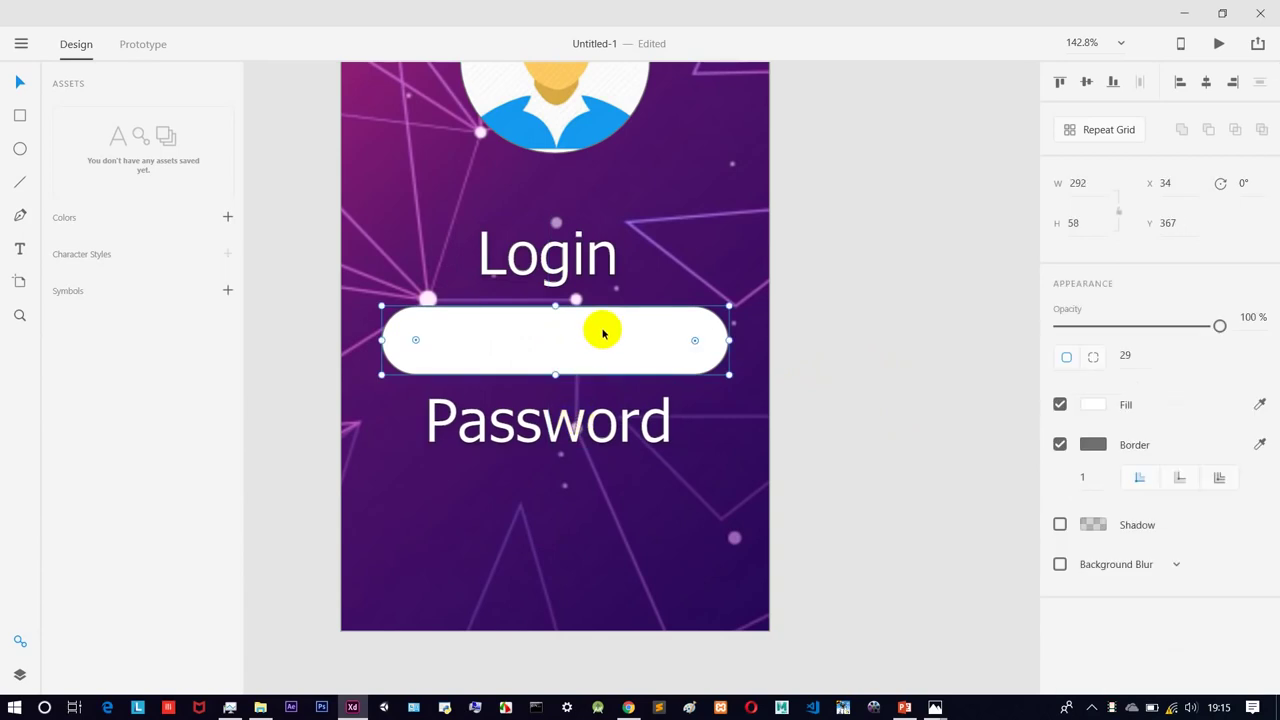
pyautogui.moveTo(603, 334); pyautogui.dragTo(594, 484)
pyautogui.click(897, 391)
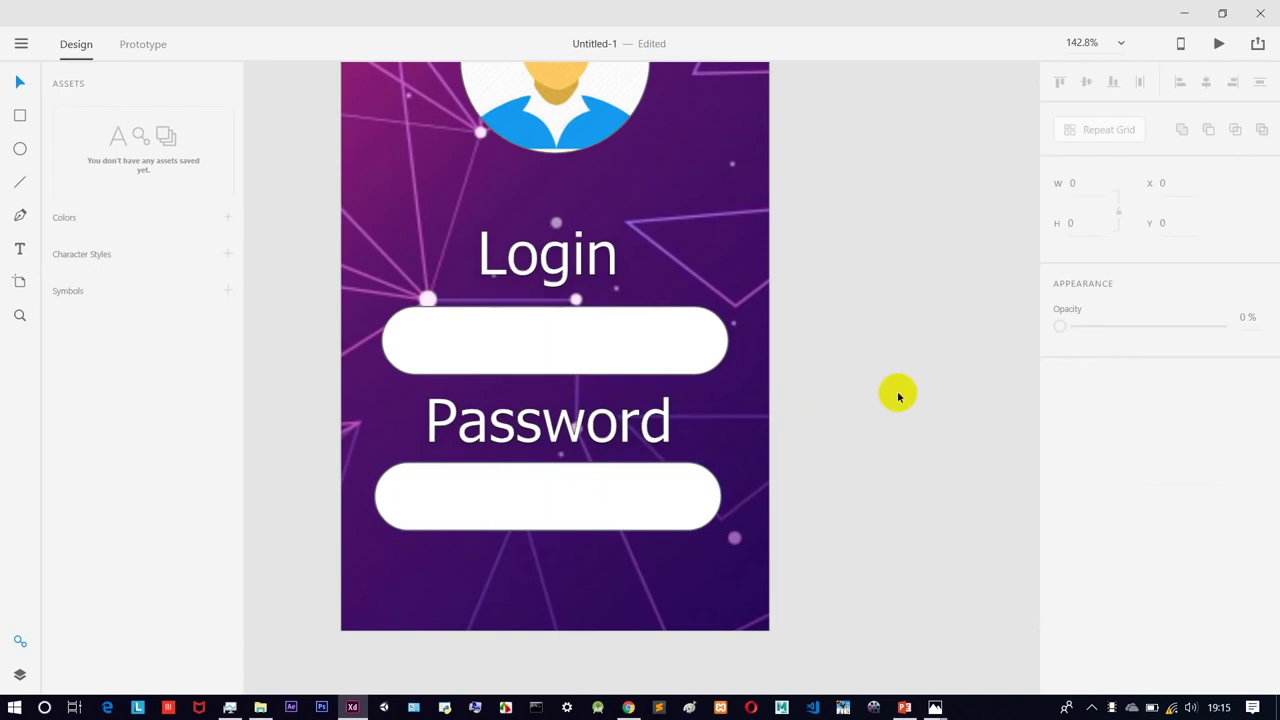
# Step: Move the avatar, both labels and both white fields slightly upward to make room at the bottom of the artboard
pyautogui.scroll(-3, 688, 368)
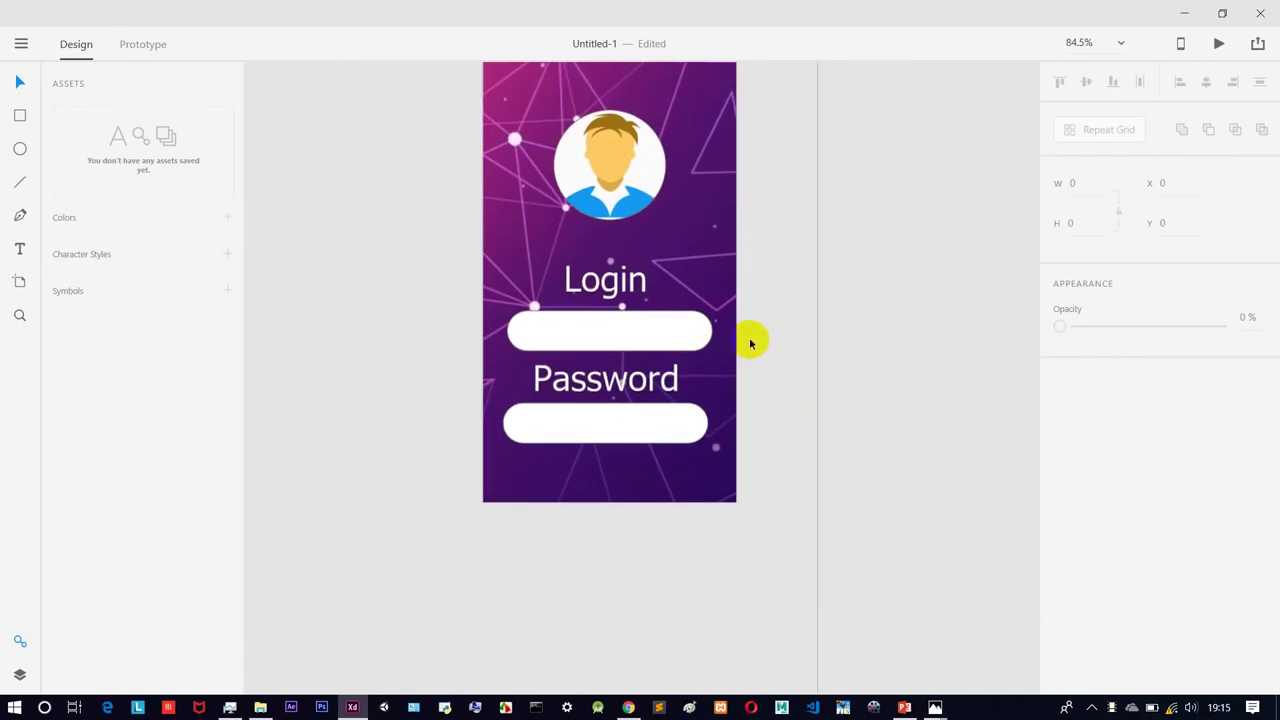
pyautogui.scroll(1, 906, 295)
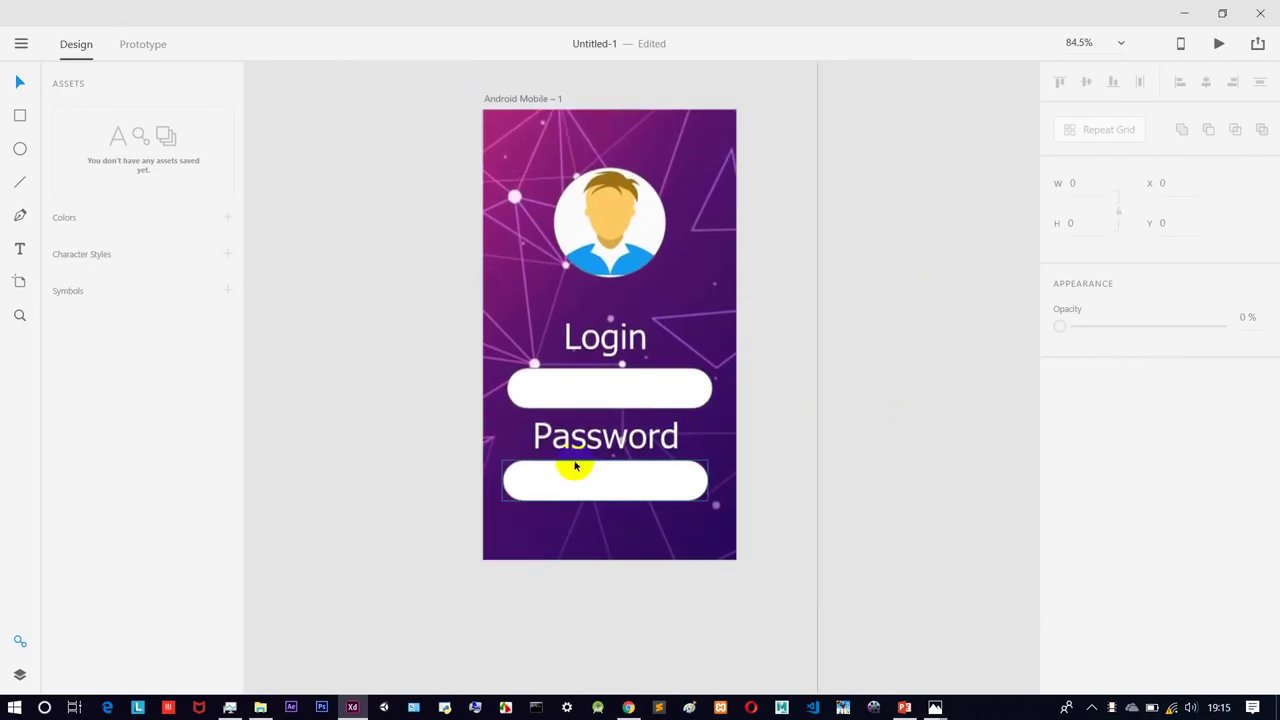
pyautogui.click(700, 362)
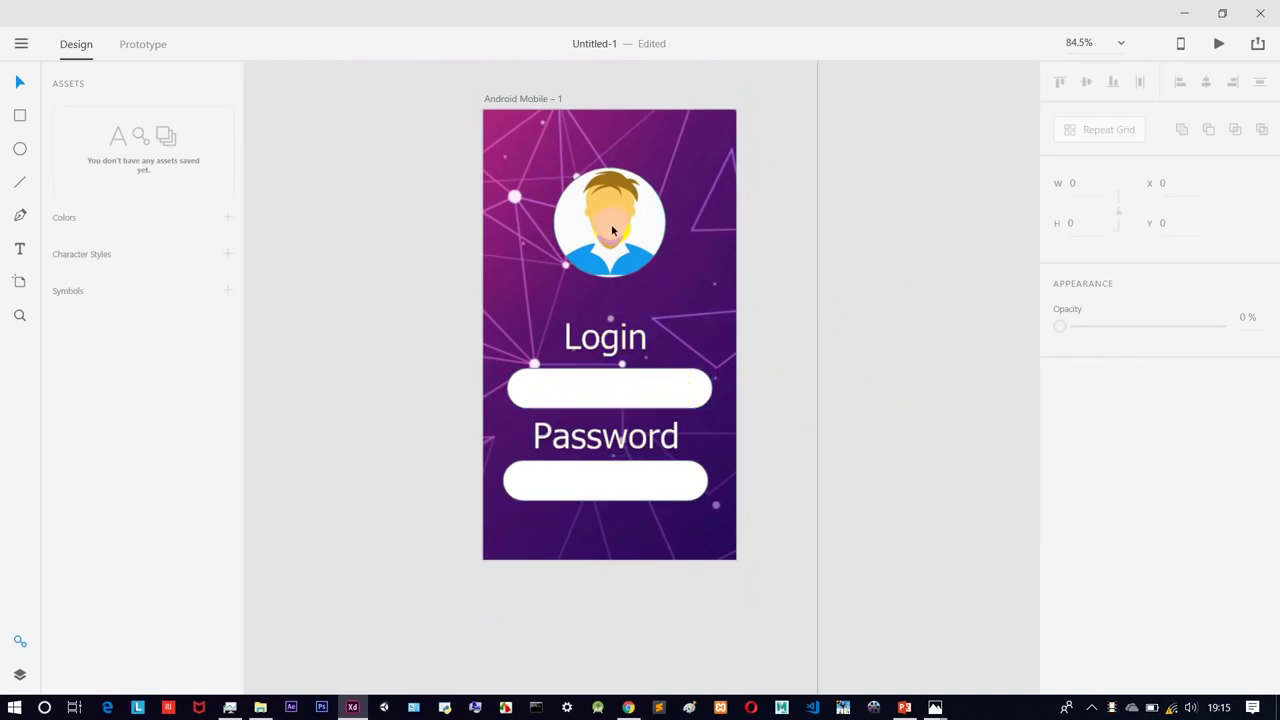
pyautogui.moveTo(612, 231); pyautogui.dragTo(612, 207)
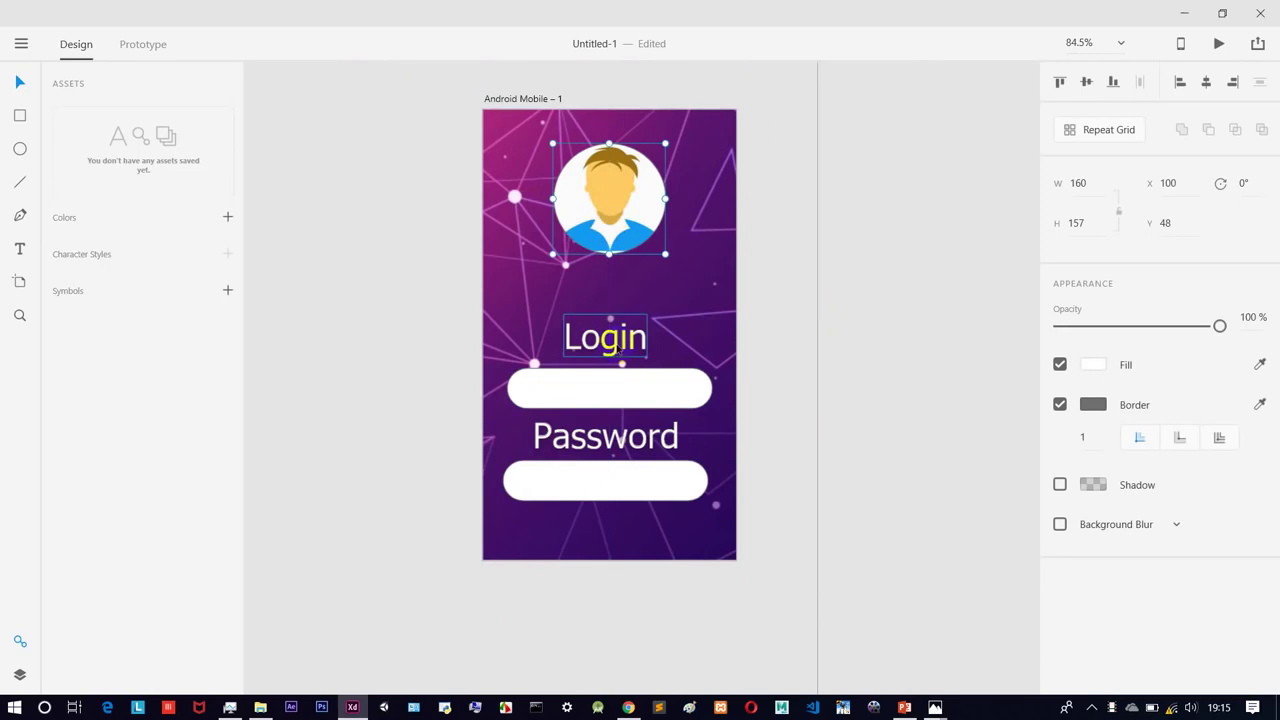
pyautogui.moveTo(618, 347); pyautogui.dragTo(612, 315)
pyautogui.moveTo(634, 376)
pyautogui.mouseDown()
pyautogui.moveTo(641, 385)
pyautogui.moveTo(646, 358)
pyautogui.mouseUp()
pyautogui.moveTo(636, 440); pyautogui.dragTo(632, 410)
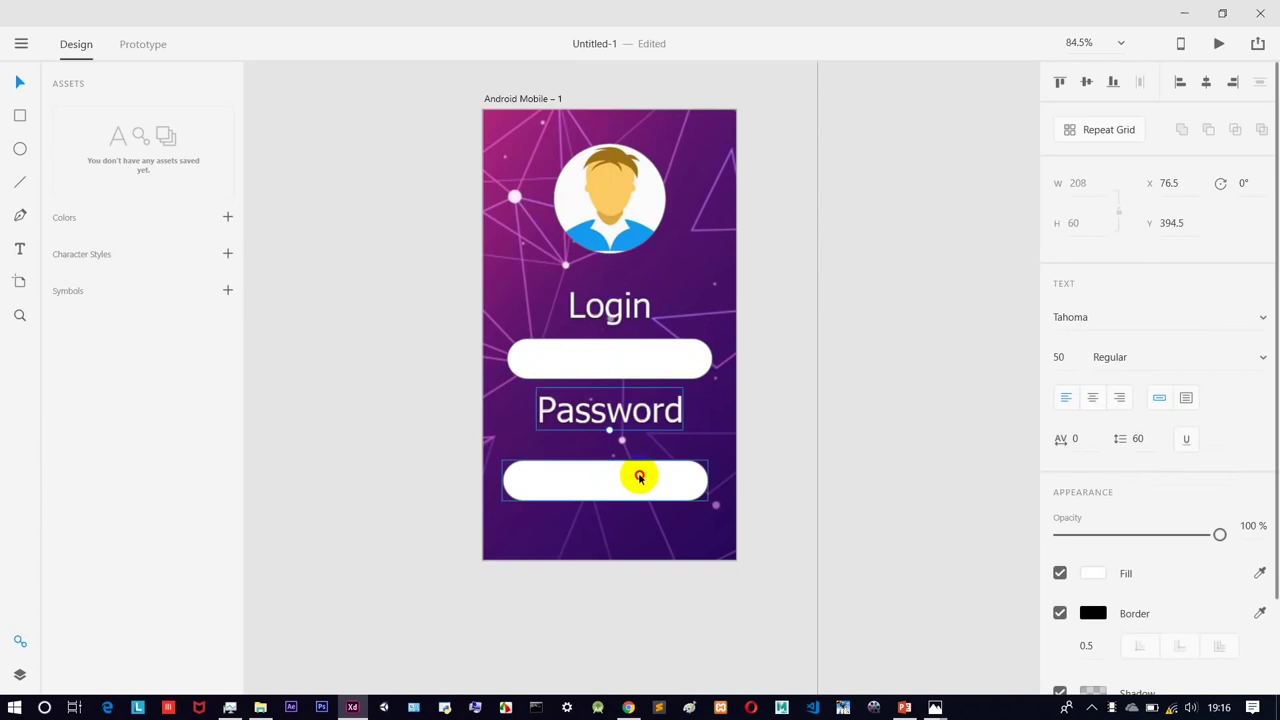
pyautogui.moveTo(640, 477); pyautogui.dragTo(640, 453)
pyautogui.click(966, 434)
# Step: Duplicate the white password field just below itself, near the artboard's lower edge
pyautogui.scroll(-2, 963, 432)
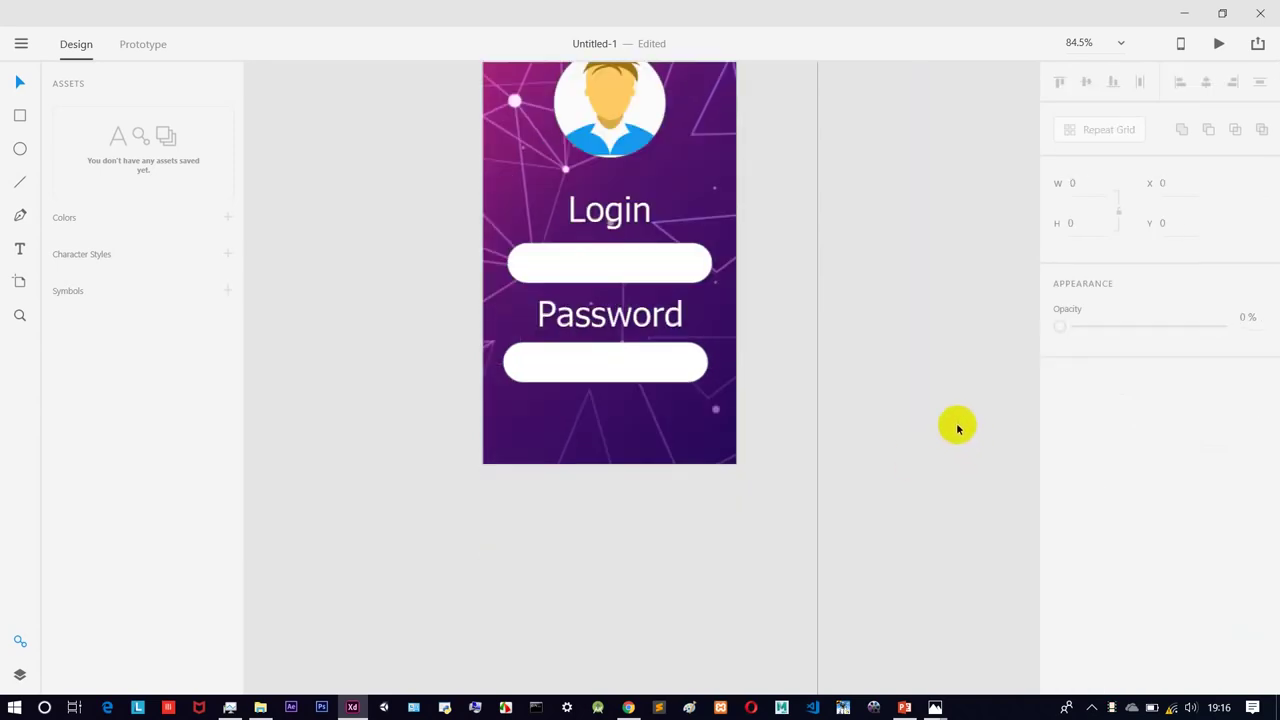
pyautogui.click(634, 363)
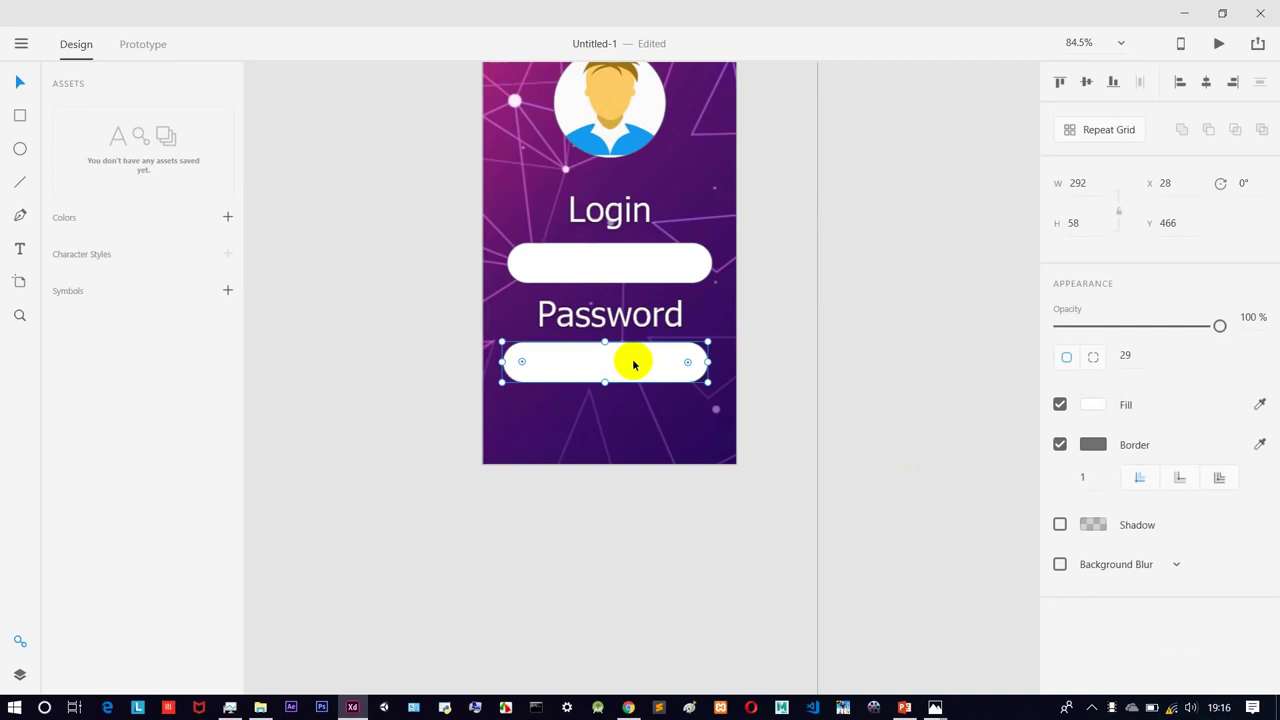
pyautogui.moveTo(634, 363); pyautogui.dragTo(634, 424)
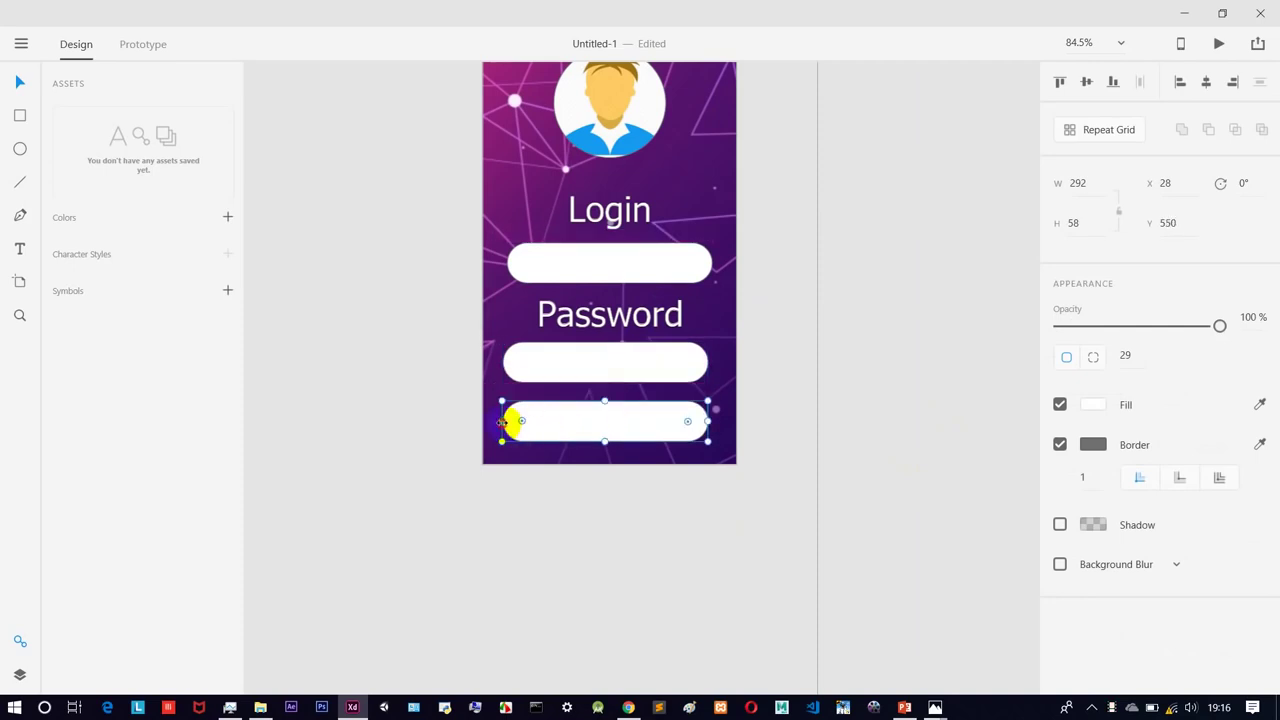
# Step: Narrow the lowest pill shape to about 175 wide, centred on the artboard, and fill it with black #000000
pyautogui.moveTo(502, 421); pyautogui.dragTo(542, 421)
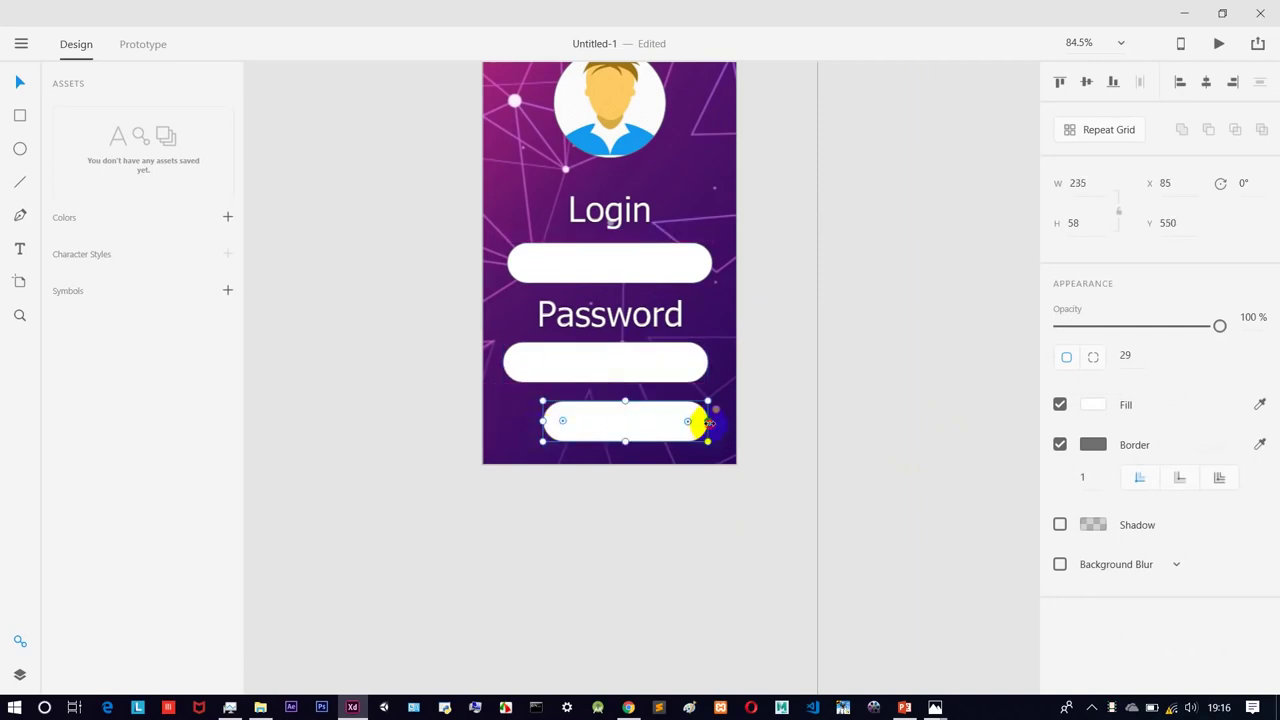
pyautogui.moveTo(708, 422); pyautogui.dragTo(632, 420)
pyautogui.click(1093, 404)
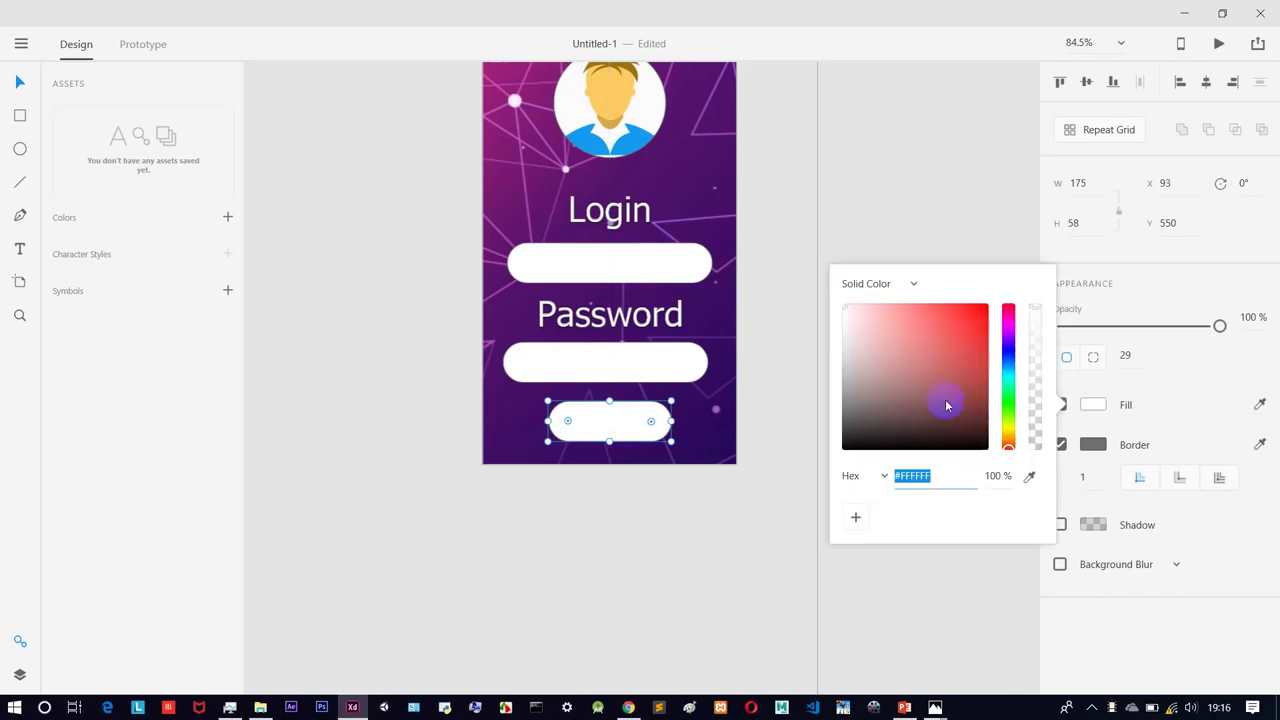
pyautogui.moveTo(946, 404); pyautogui.dragTo(822, 476)
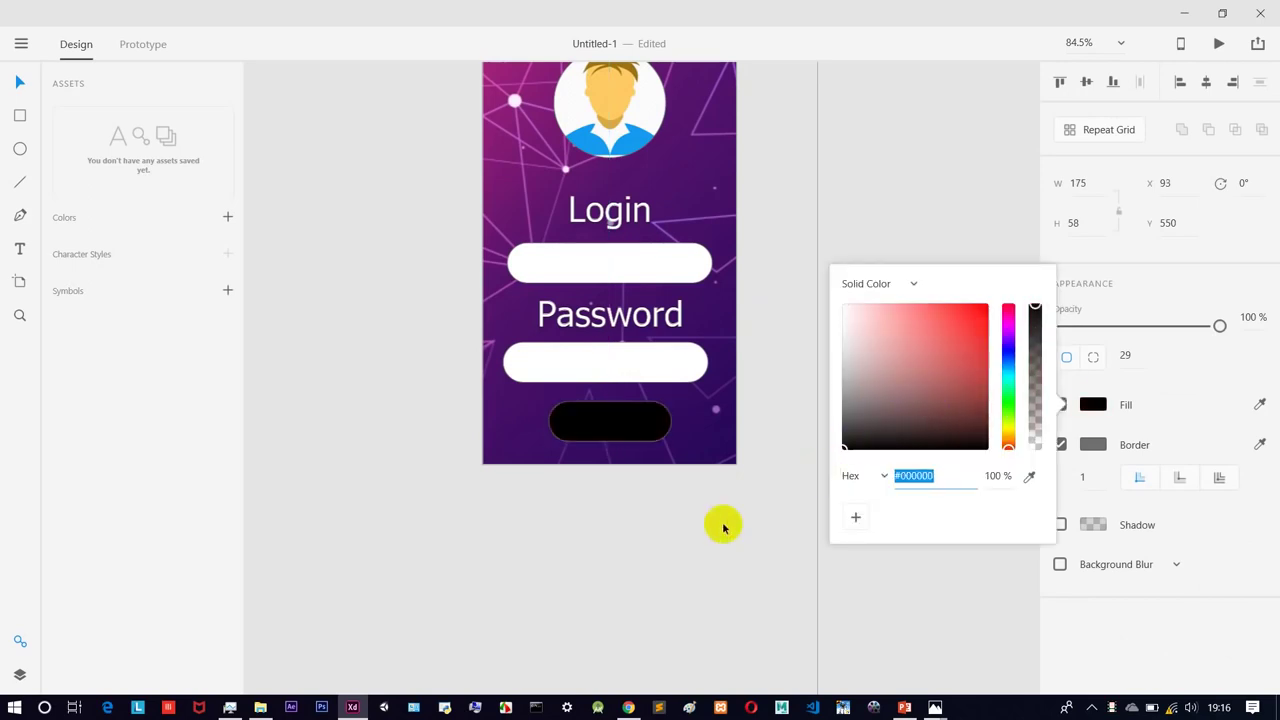
# Step: Duplicate the Password text onto the black button, reduced to size 34 and centred on the shape
pyautogui.click(668, 316)
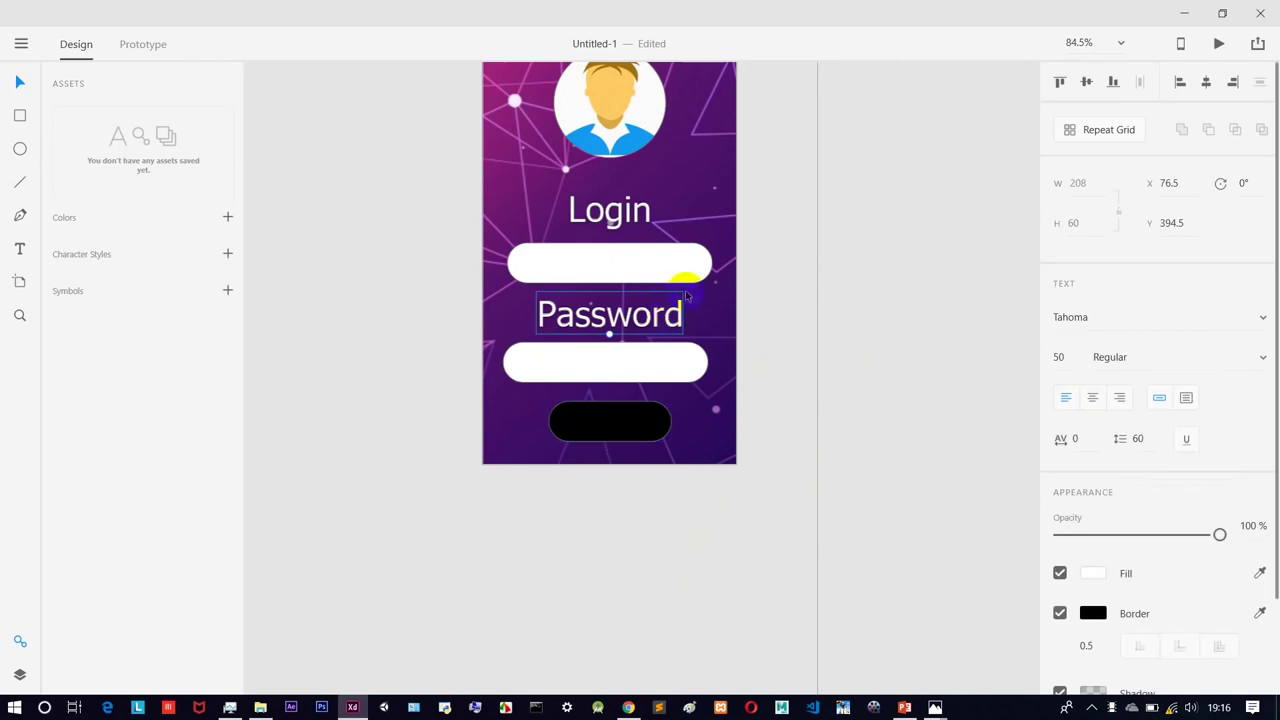
pyautogui.click(645, 425)
pyautogui.moveTo(630, 316); pyautogui.dragTo(609, 430)
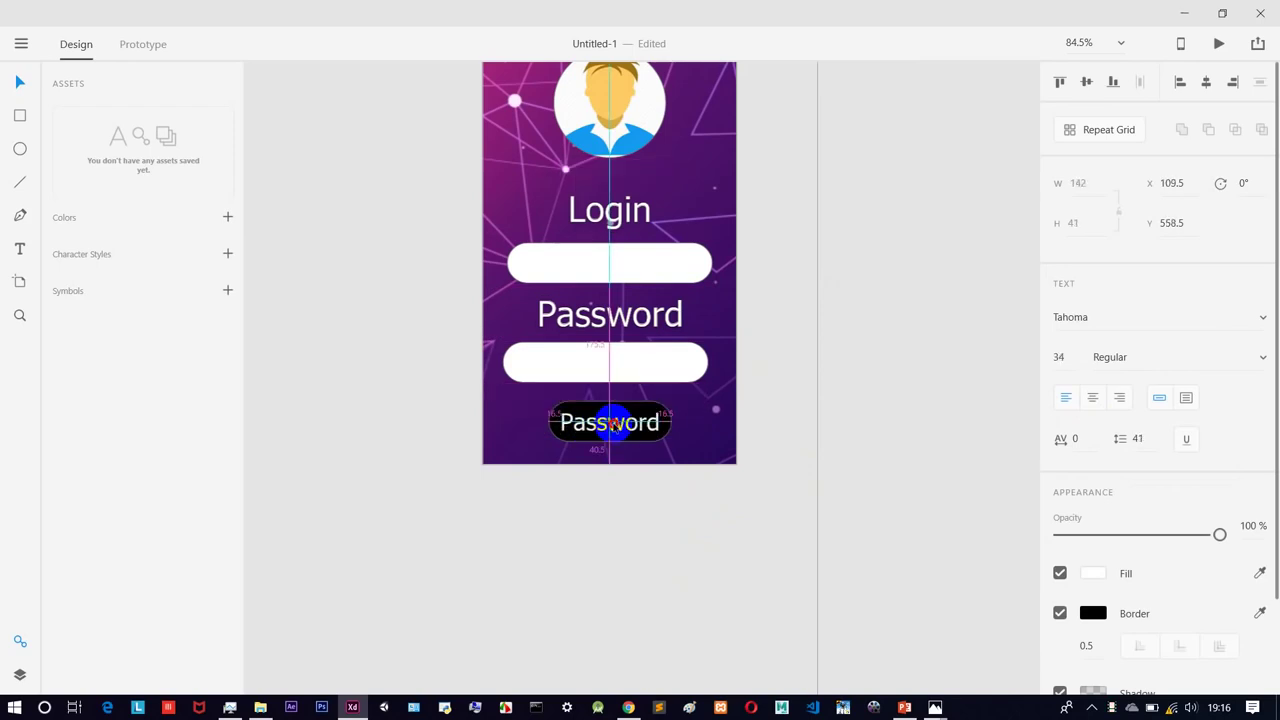
# Step: Change the black button's text to "Ok" and centre it horizontally under the Password label
pyautogui.doubleClick(609, 425)
pyautogui.write('E')
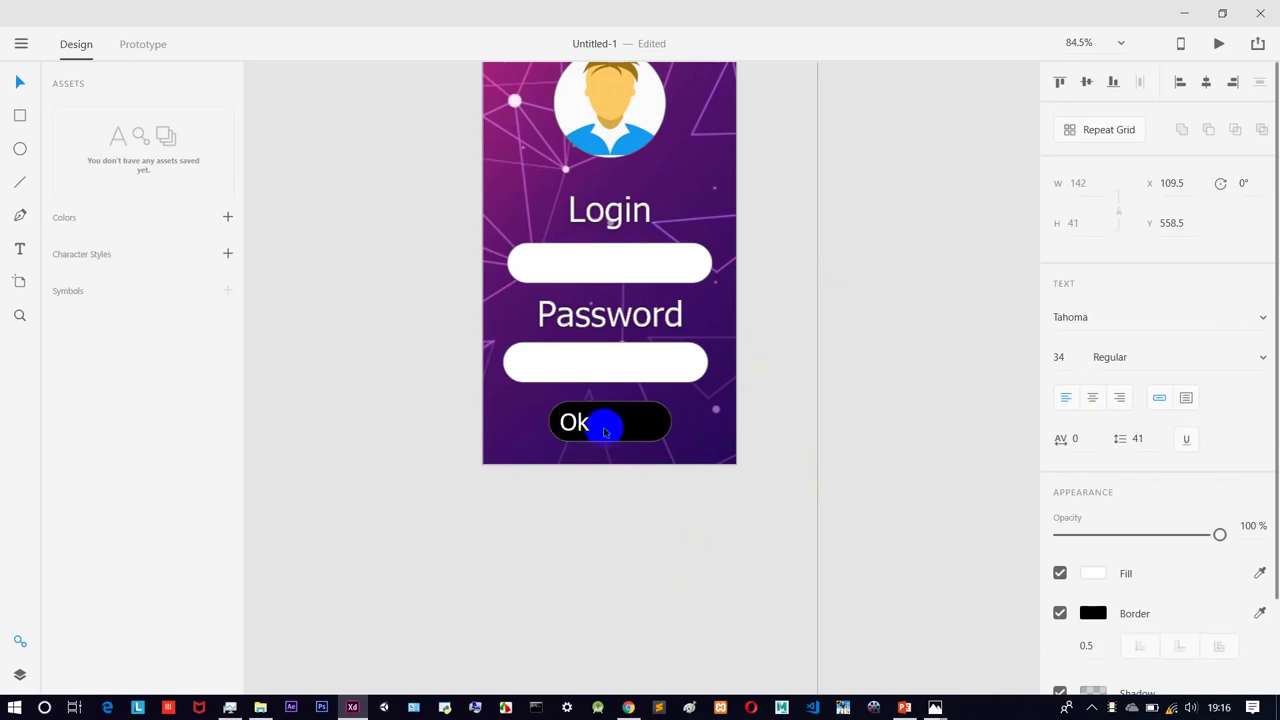
pyautogui.click(863, 409)
pyautogui.click(583, 431)
pyautogui.moveTo(583, 430); pyautogui.dragTo(647, 421)
# Step: Narrow the black button from both sides to about 99 wide so it fits around the Ok text
pyautogui.click(650, 423)
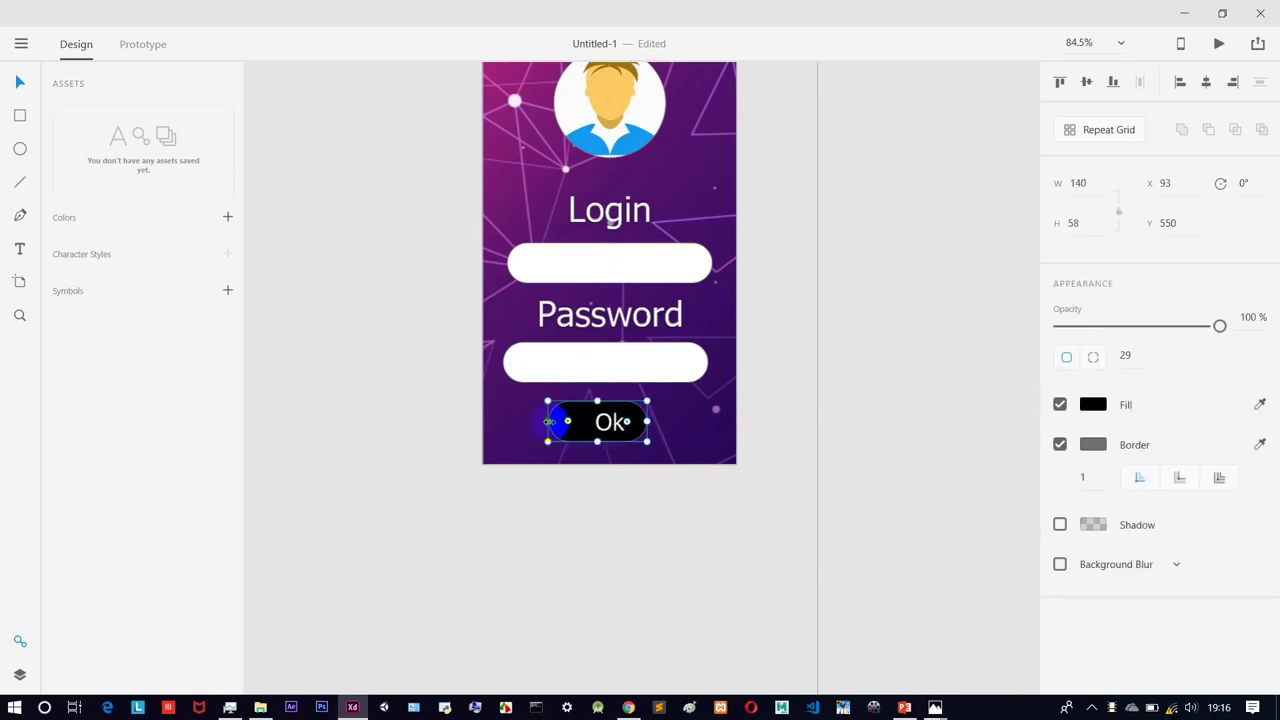
pyautogui.moveTo(548, 421); pyautogui.dragTo(578, 423)
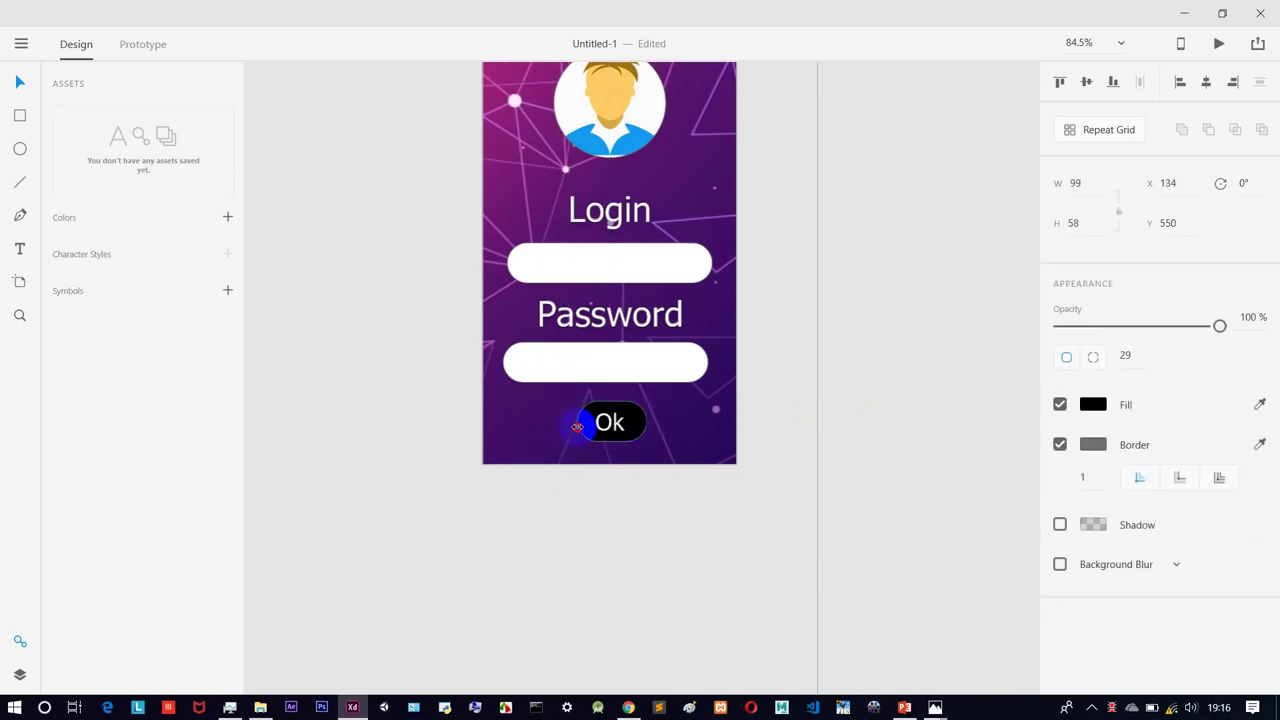
pyautogui.click(892, 342)
# Step: Rename the Android Mobile artboard to "login page"
pyautogui.scroll(-3, 892, 342)
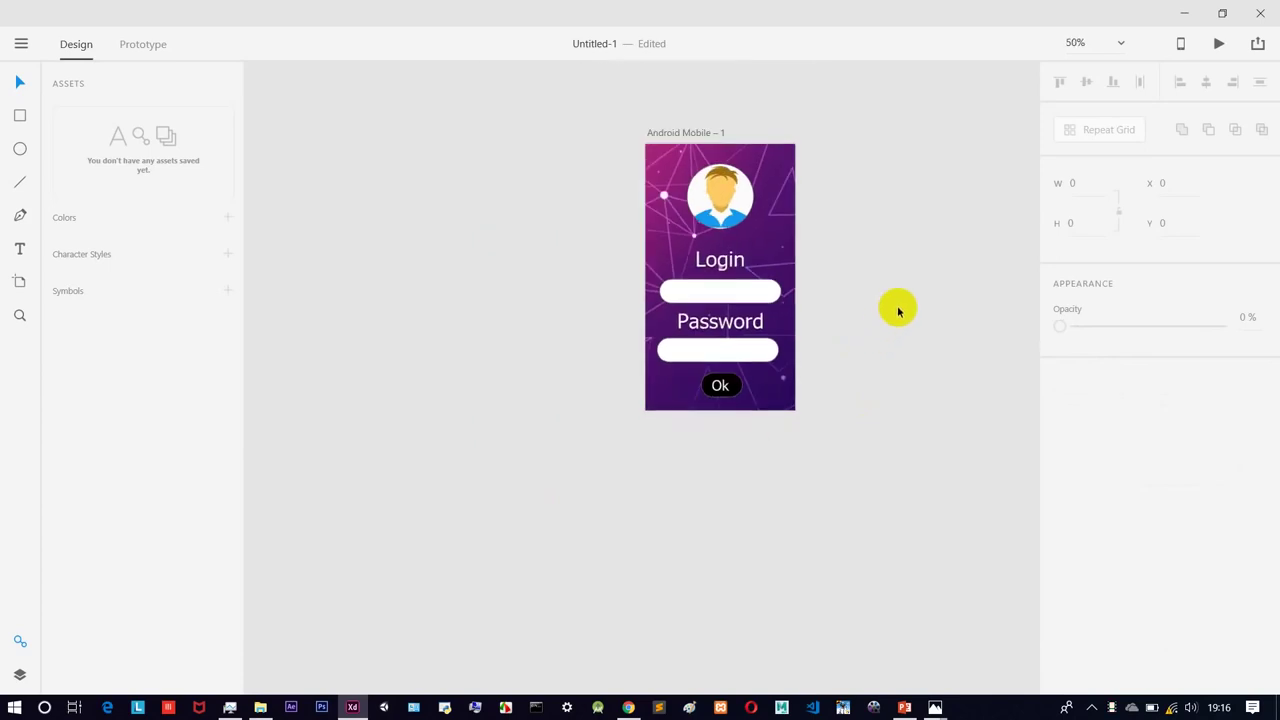
pyautogui.moveTo(940, 278); pyautogui.dragTo(806, 340)
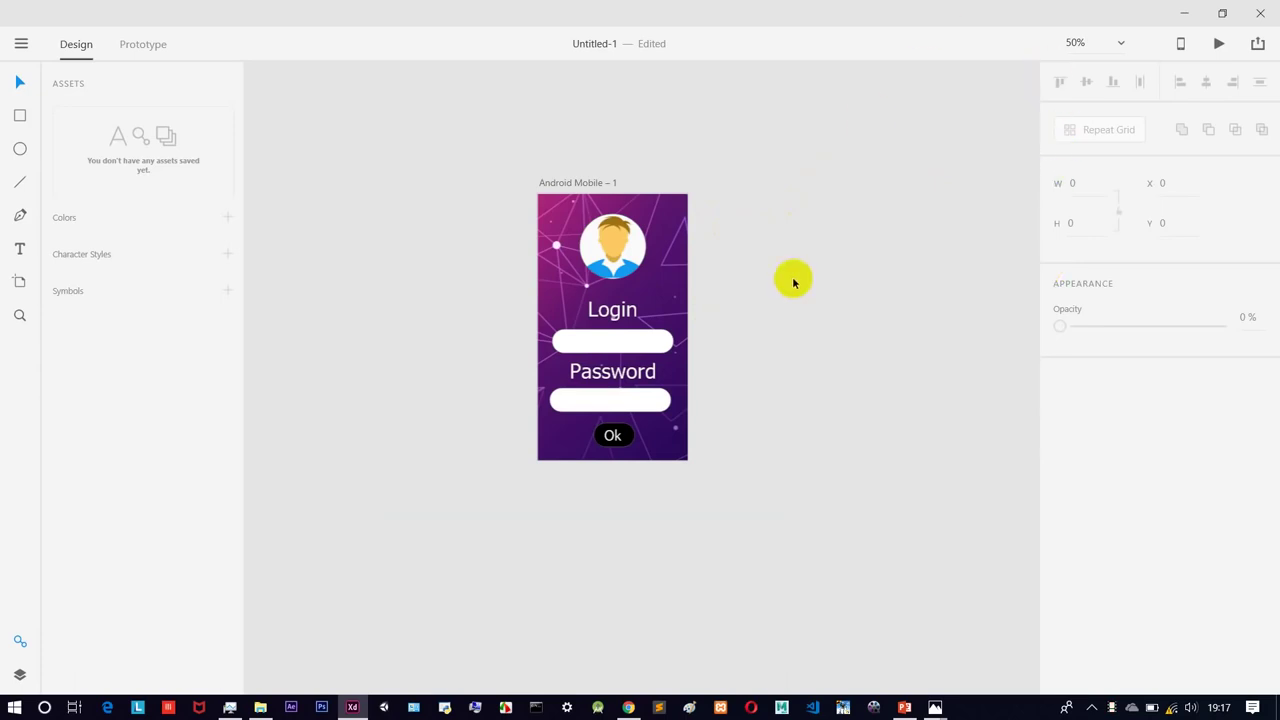
pyautogui.scroll(3, 785, 280)
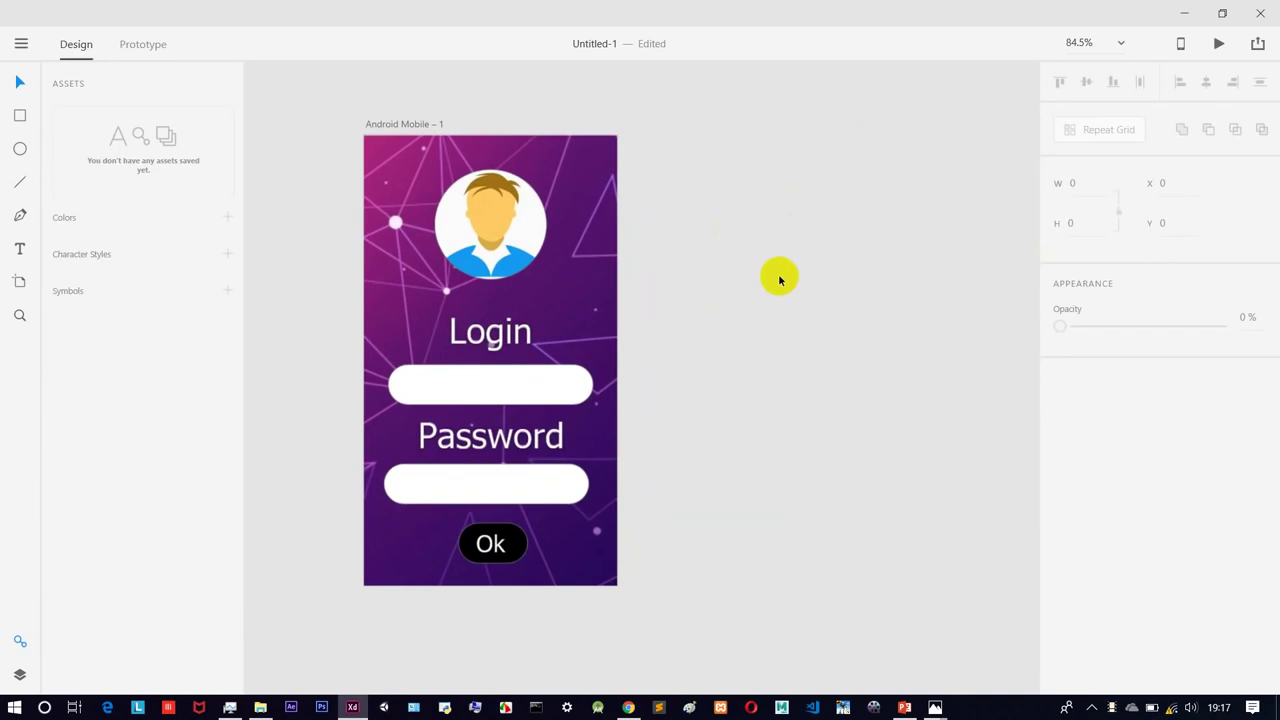
pyautogui.moveTo(779, 280); pyautogui.dragTo(894, 276)
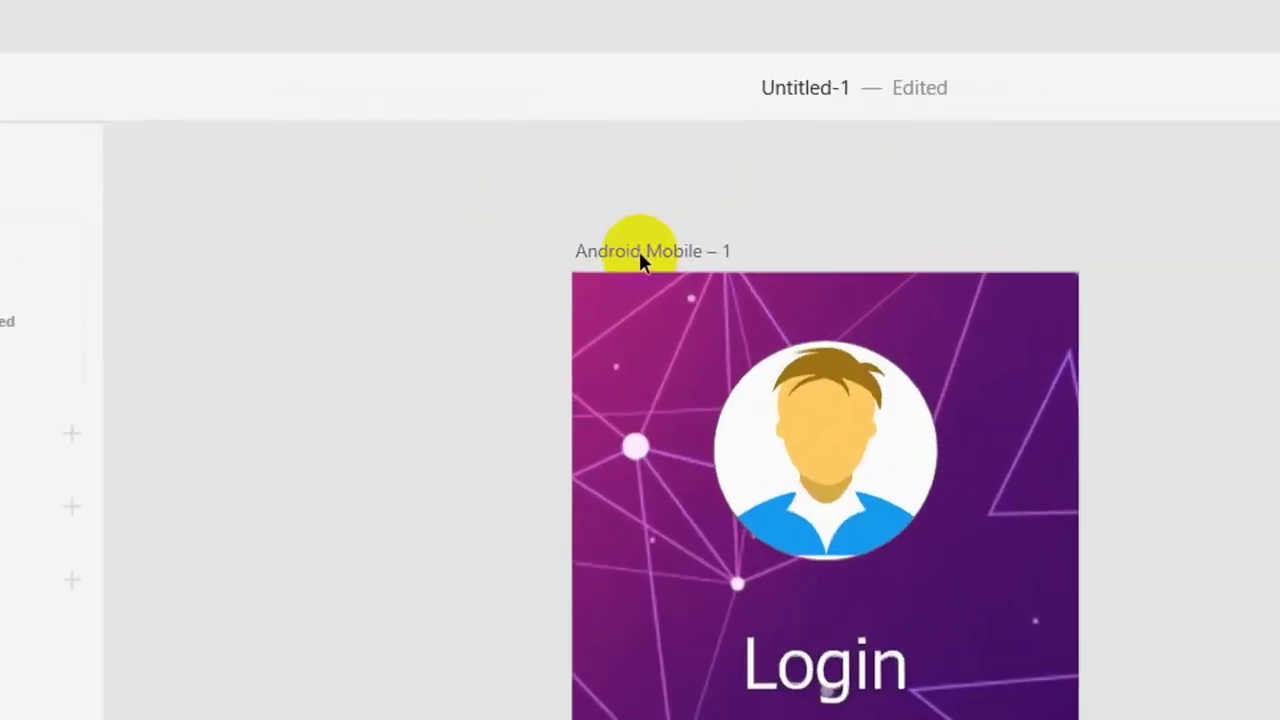
pyautogui.doubleClick(529, 124)
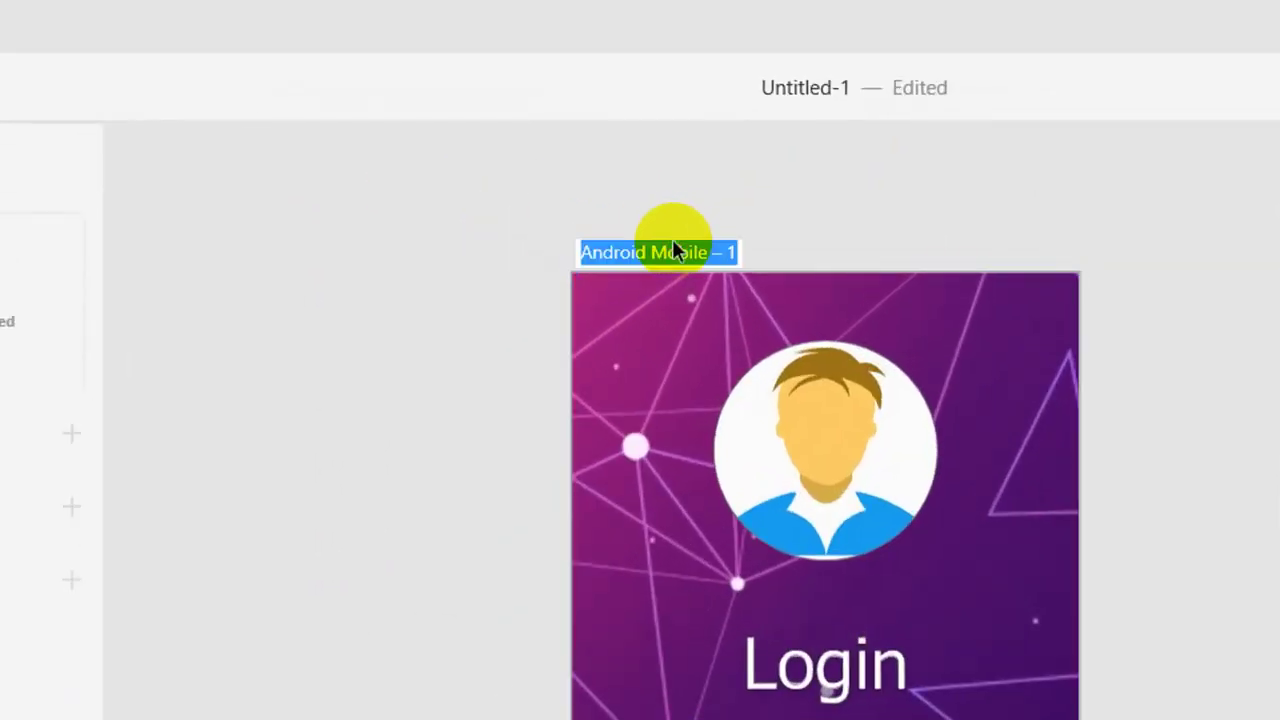
pyautogui.write('login p')
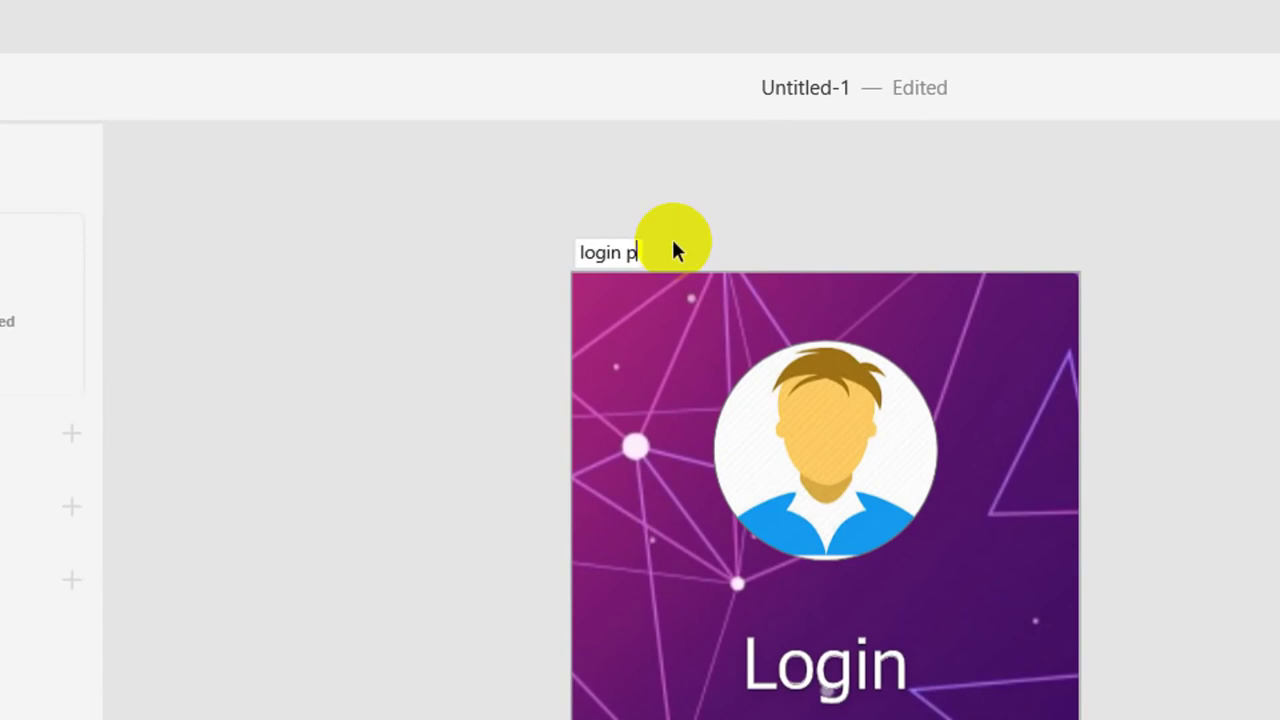
pyautogui.write('age')
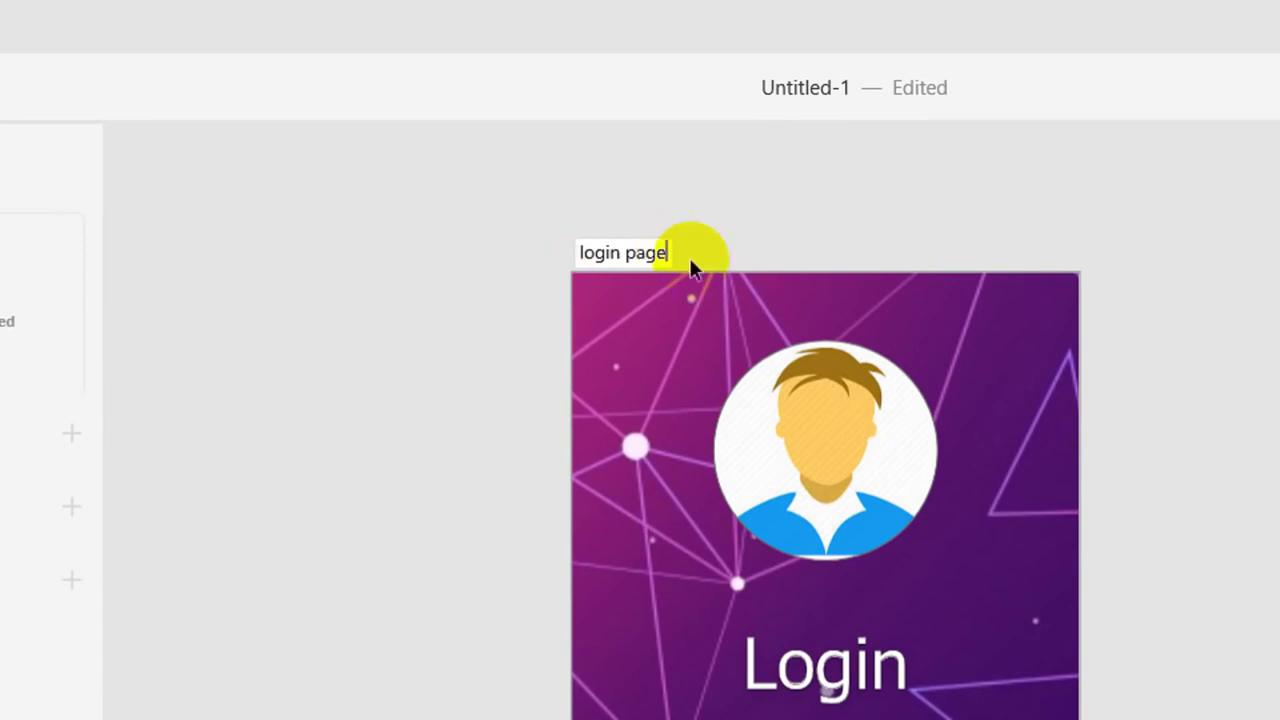
pyautogui.press('Return')
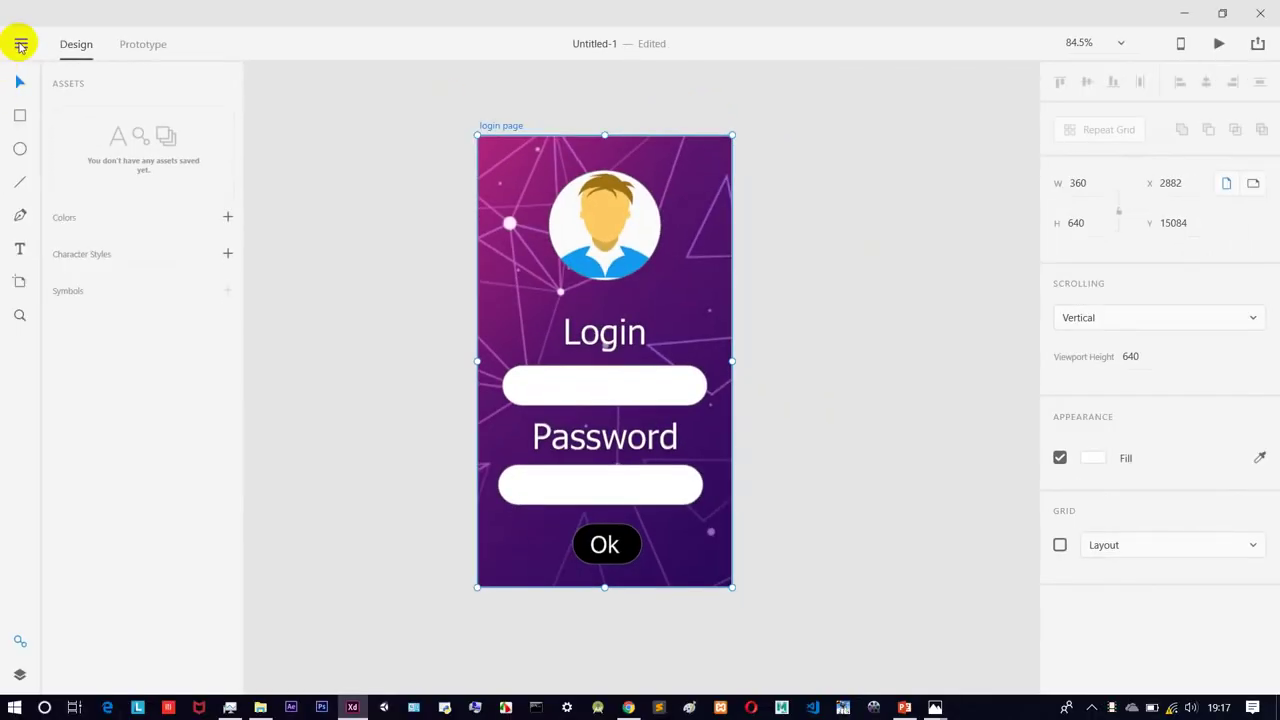
# Step: Open the export settings for the selected login page artboard
pyautogui.click(20, 44)
pyautogui.moveTo(26, 402)
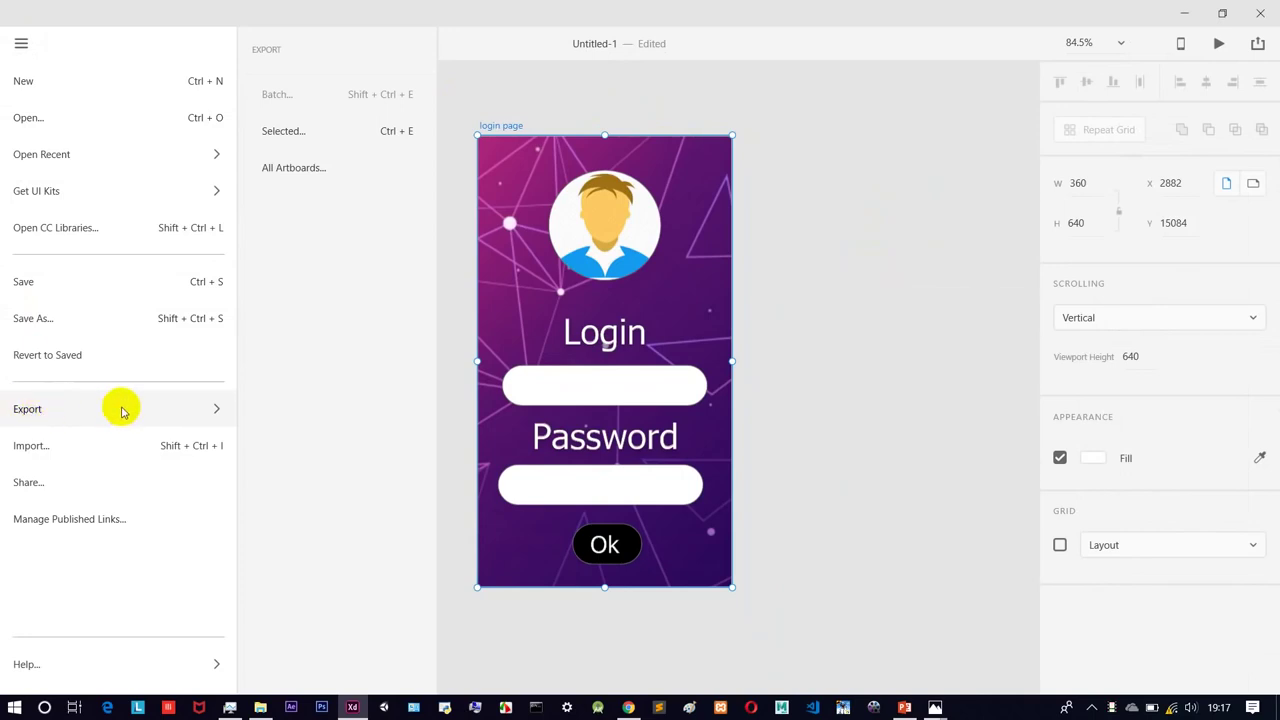
pyautogui.click(318, 131)
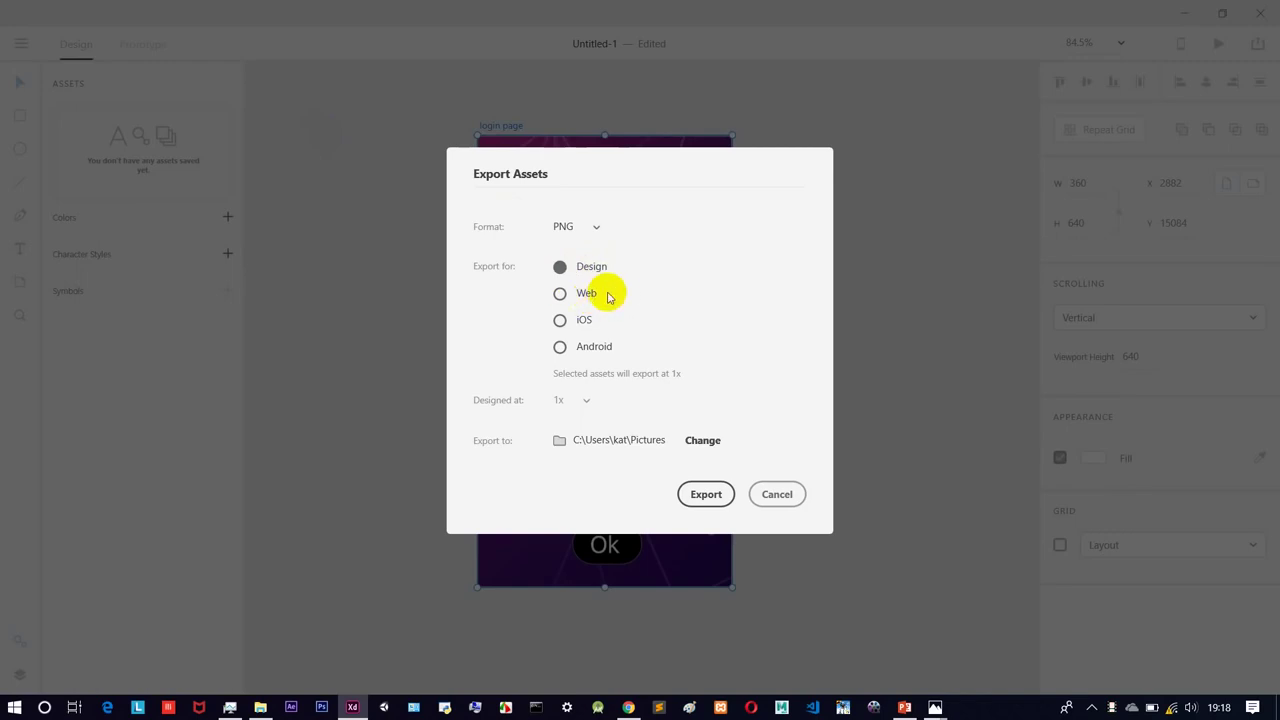
# Step: Compare the export scales offered for the Android, iOS, Web and Design targets
pyautogui.click(595, 348)
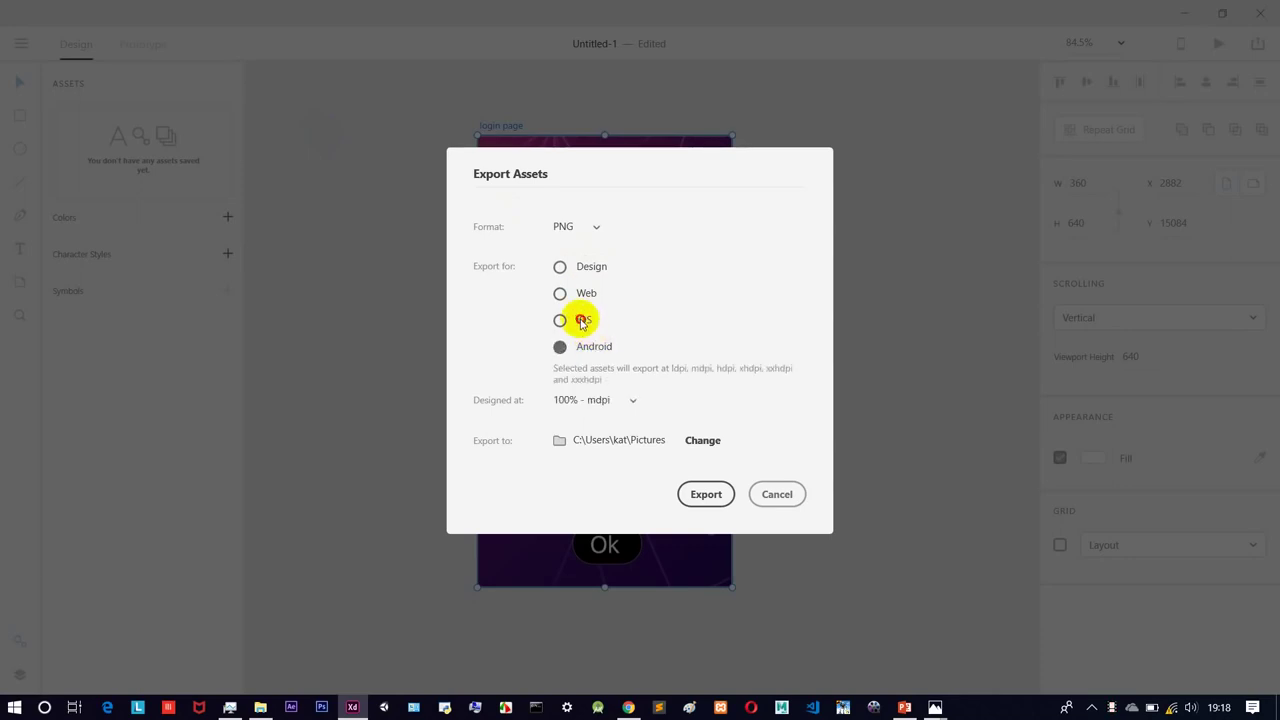
pyautogui.click(582, 320)
pyautogui.click(582, 292)
pyautogui.click(581, 272)
pyautogui.click(585, 293)
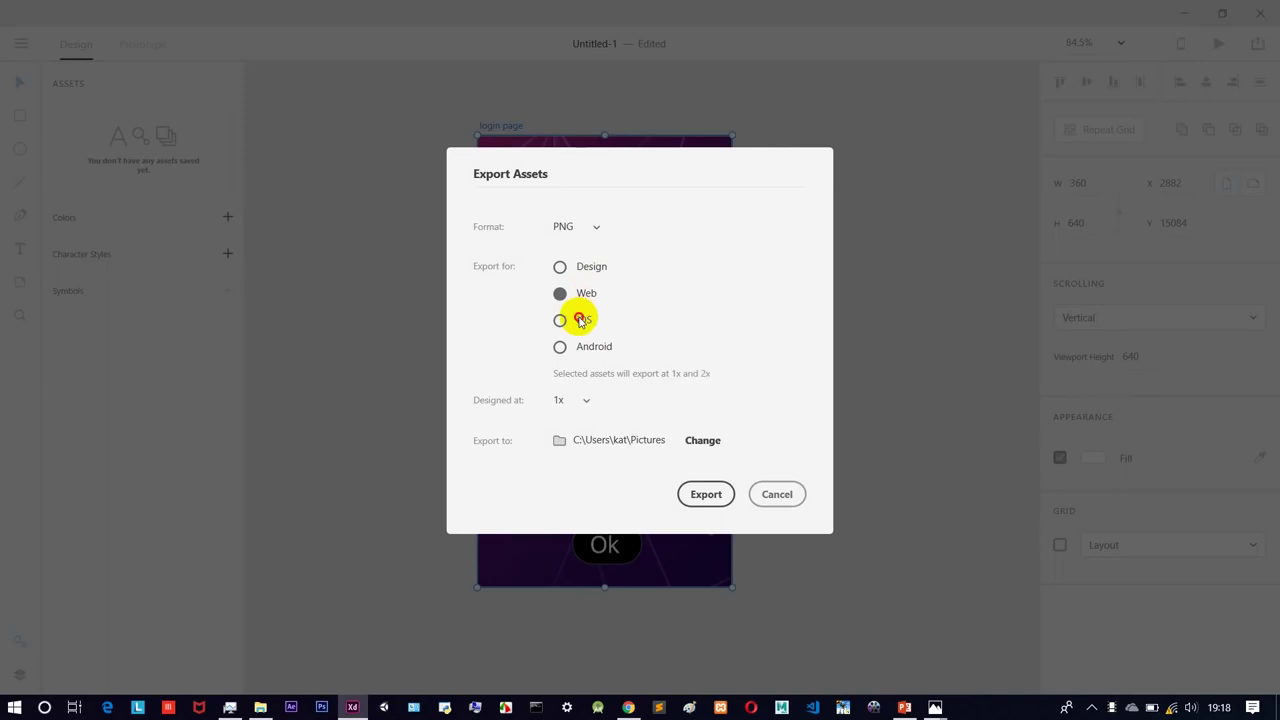
pyautogui.click(582, 320)
pyautogui.click(594, 346)
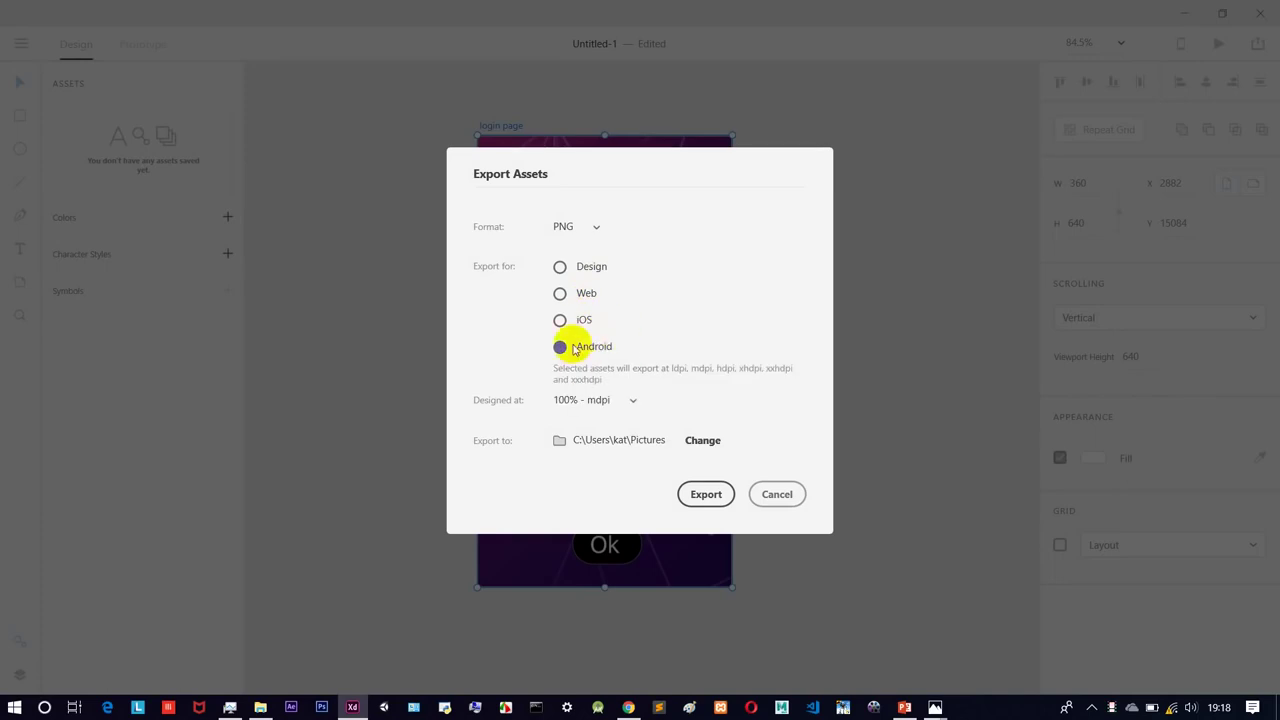
# Step: Export the login page artboard as a PNG for Design at 1x to the Pictures folder
pyautogui.click(563, 267)
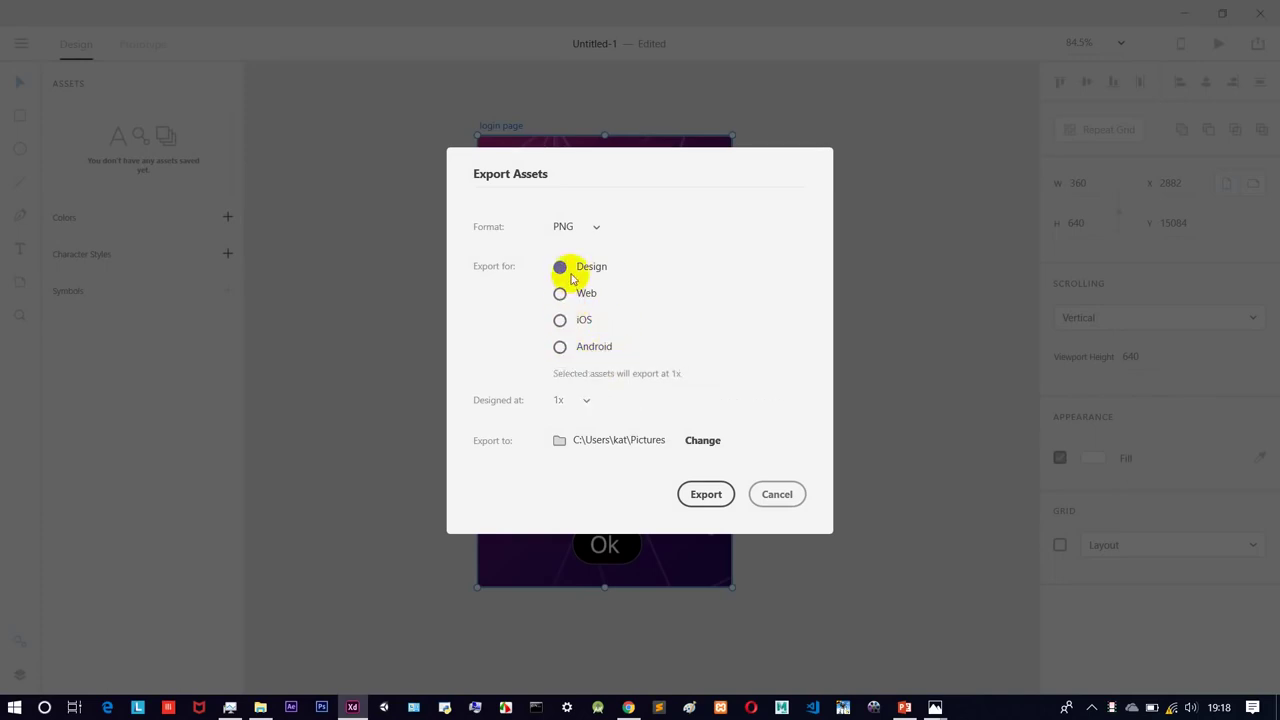
pyautogui.click(700, 495)
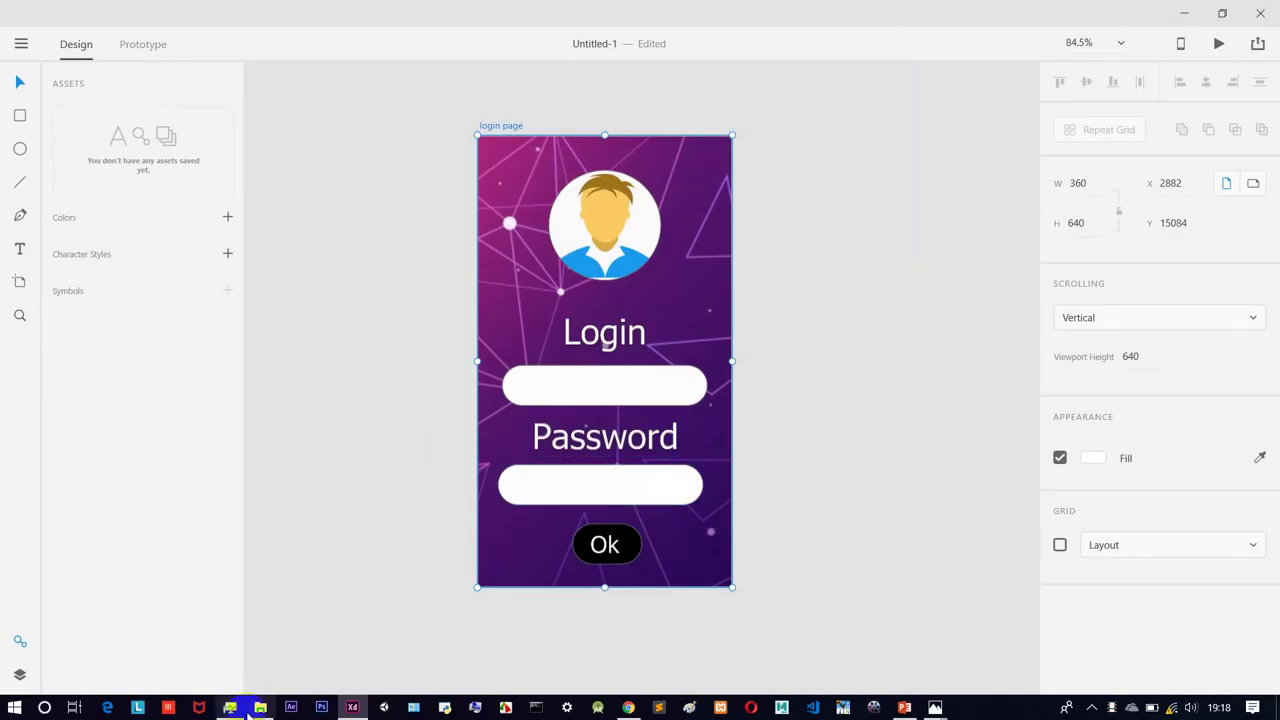
# Step: Switch to File Explorer, view the exported login page.png full size from the Pictures folder, and return to the design
pyautogui.click(260, 707)
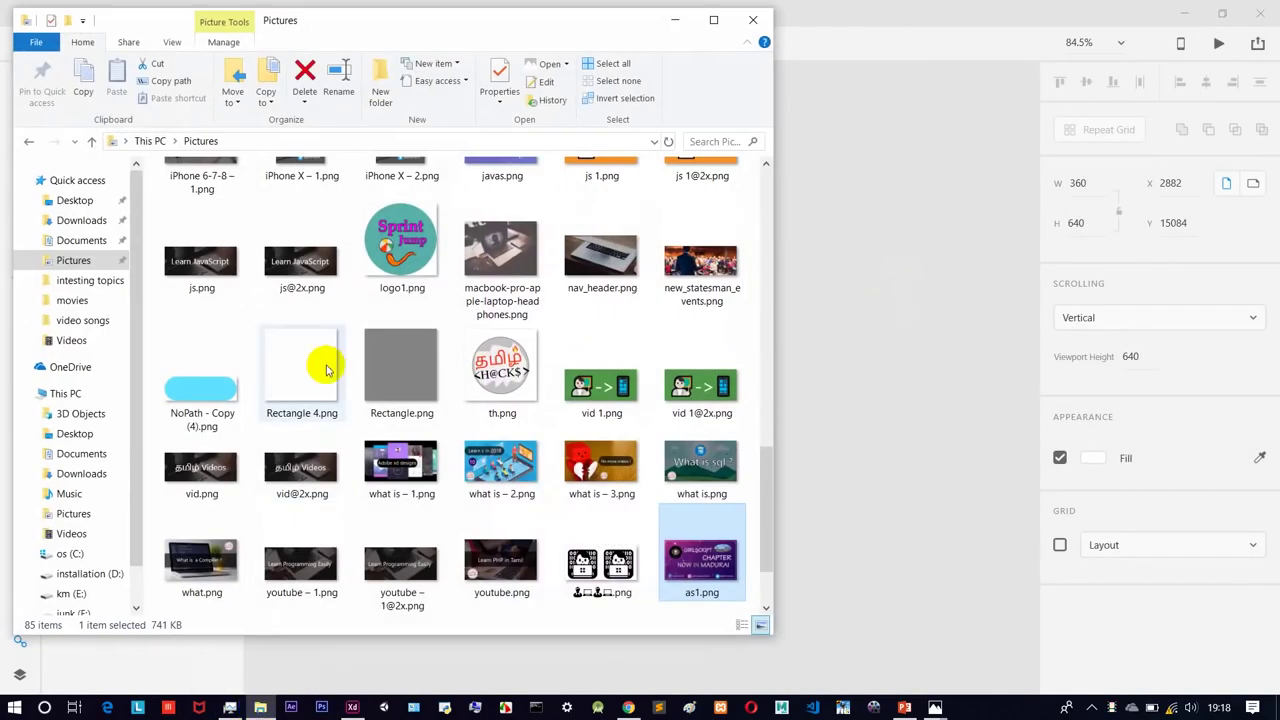
pyautogui.scroll(-1, 443, 400)
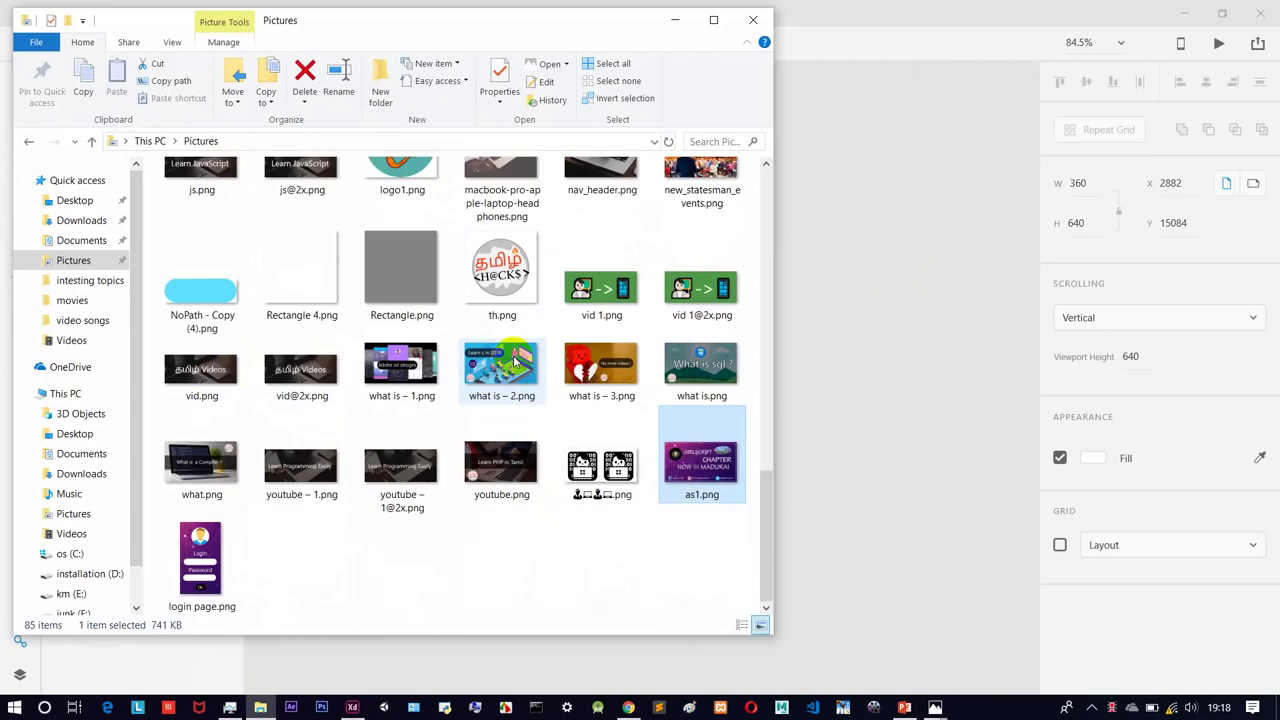
pyautogui.doubleClick(229, 552)
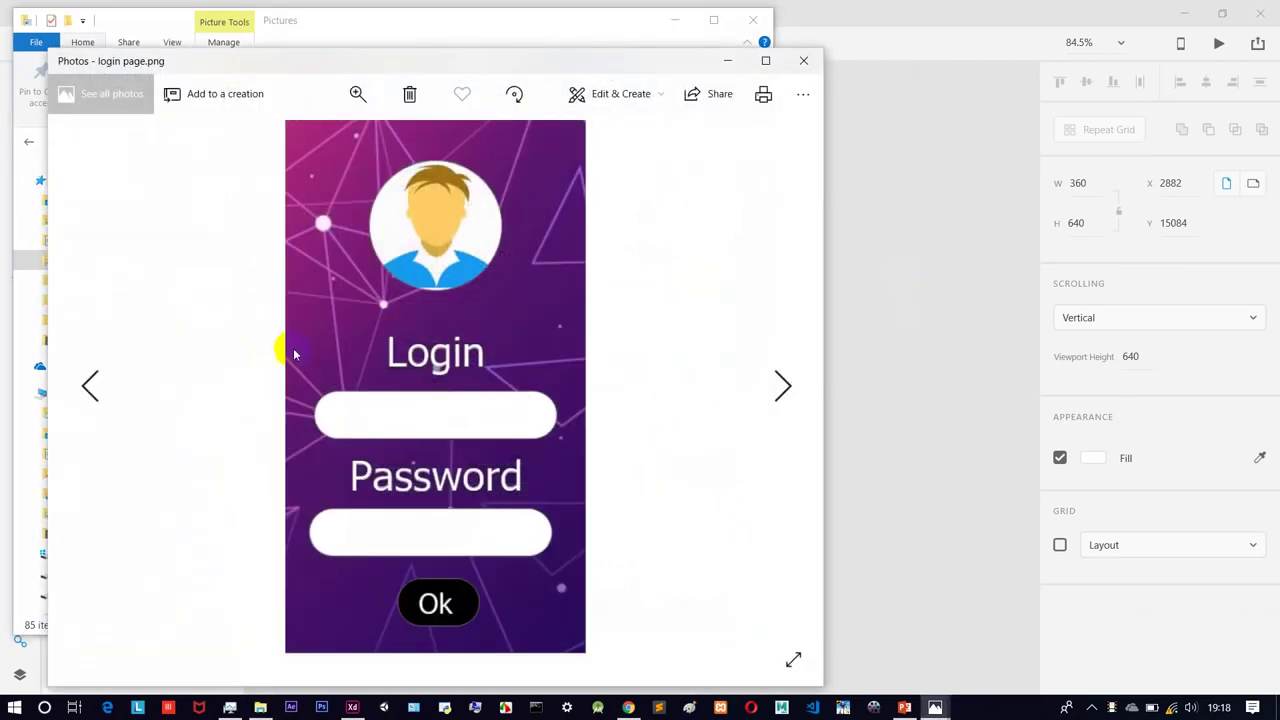
pyautogui.click(765, 61)
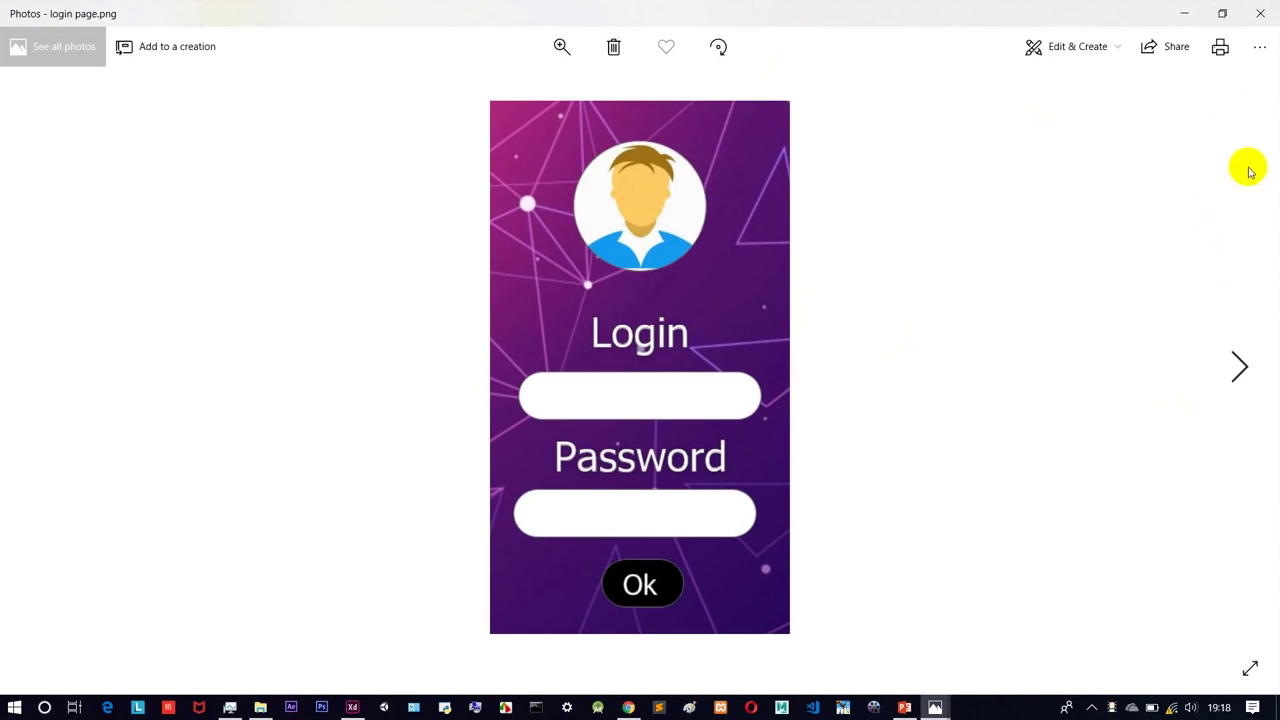
pyautogui.click(1262, 10)
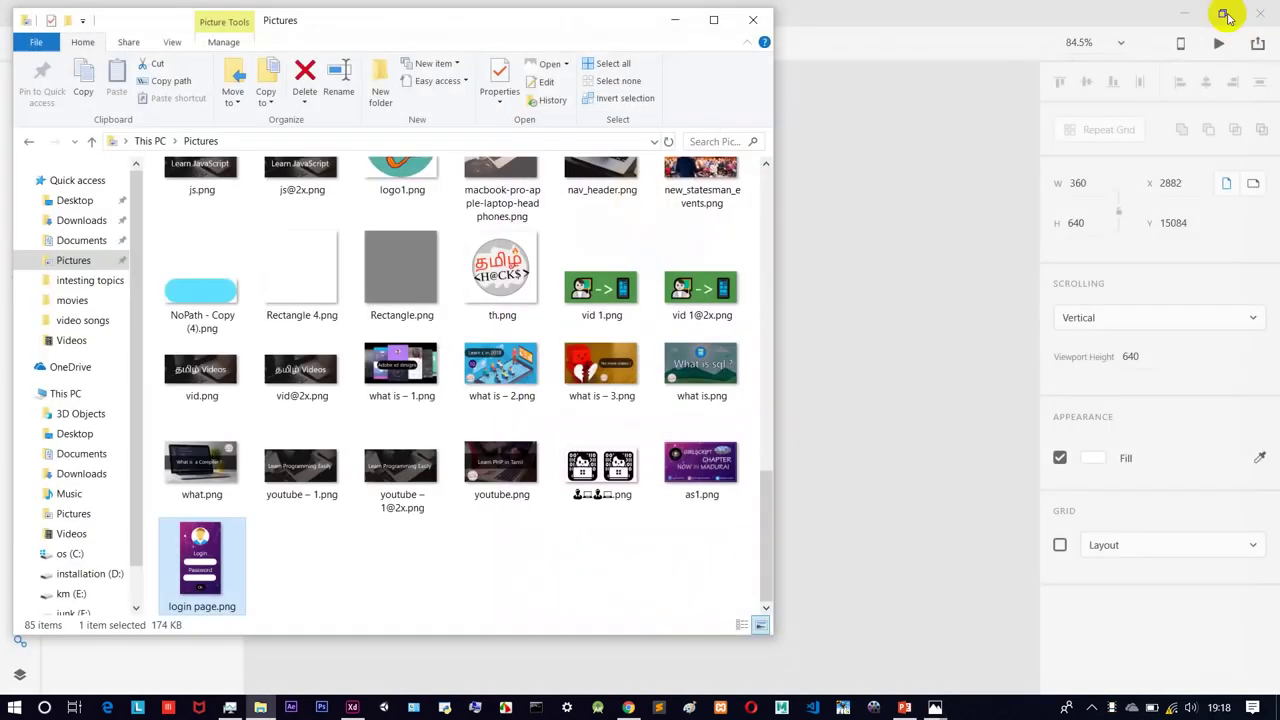
pyautogui.click(676, 21)
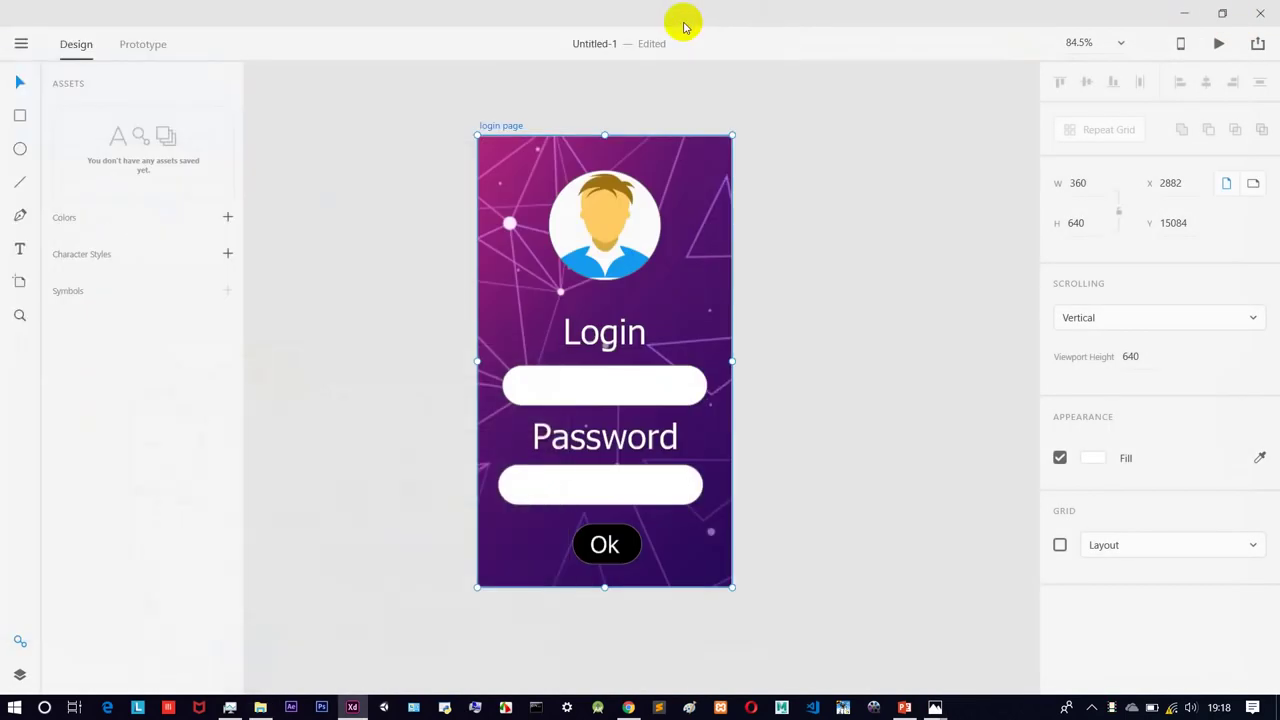